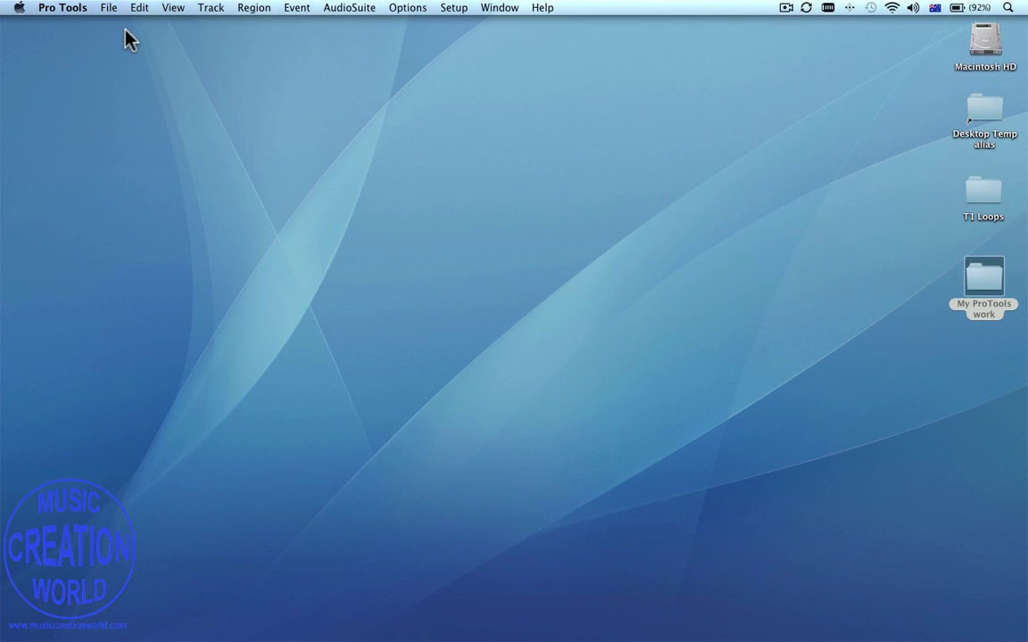
Step: Create a blank session using BWF (.WAV), 16 Bit, 44.1 kHz and Last Used I/O settings
{"action": "left_click", "coordinate": [111, 13]}
{"action": "left_click", "coordinate": [119, 24]}
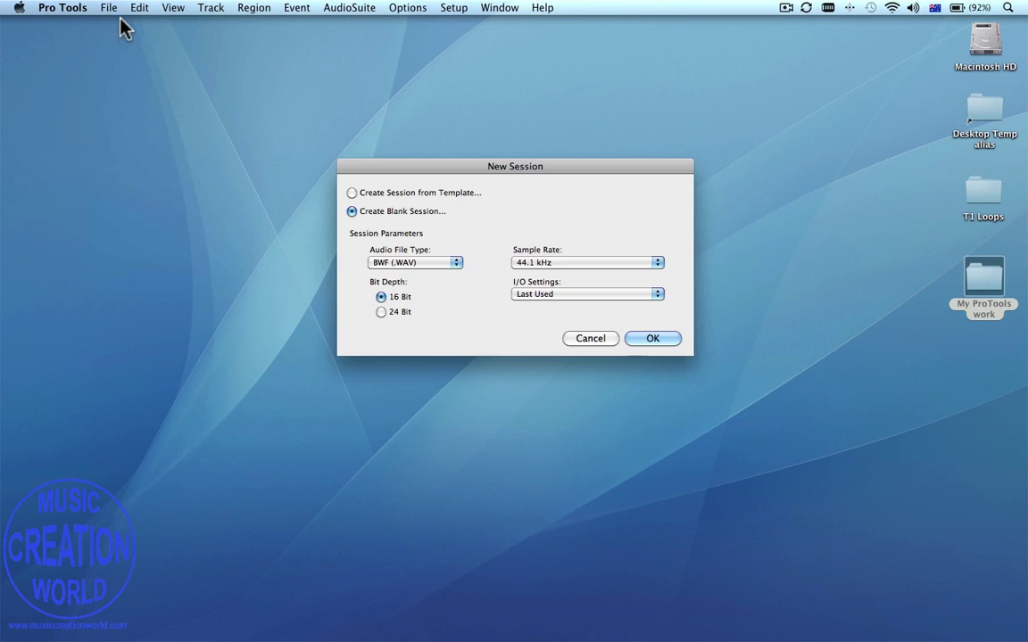
{"action": "left_click", "coordinate": [351, 212]}
{"action": "left_click", "coordinate": [454, 264]}
{"action": "left_click", "coordinate": [425, 263]}
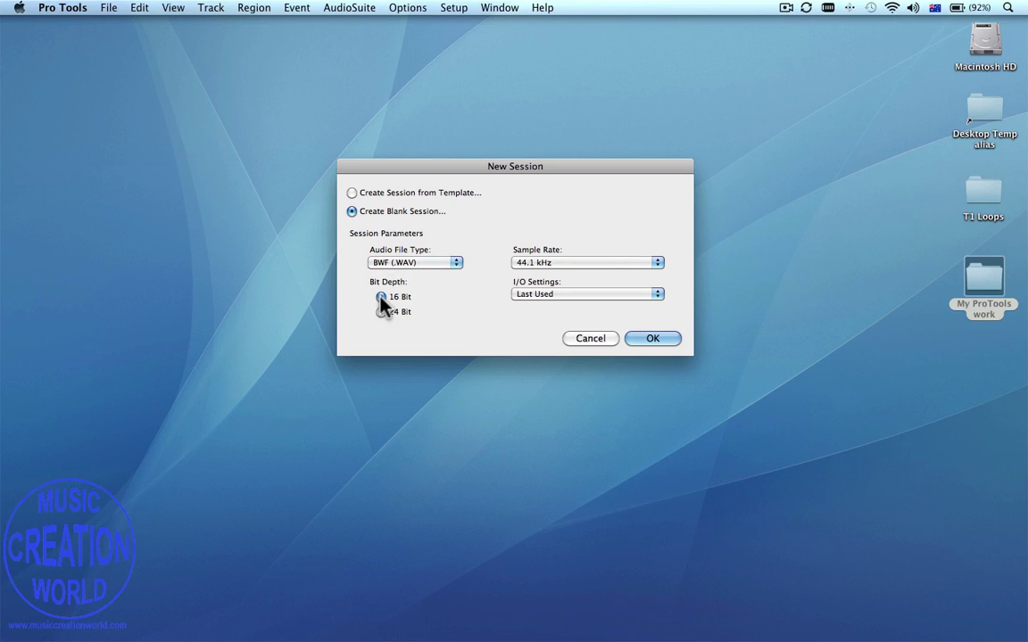
{"action": "left_click", "coordinate": [657, 264]}
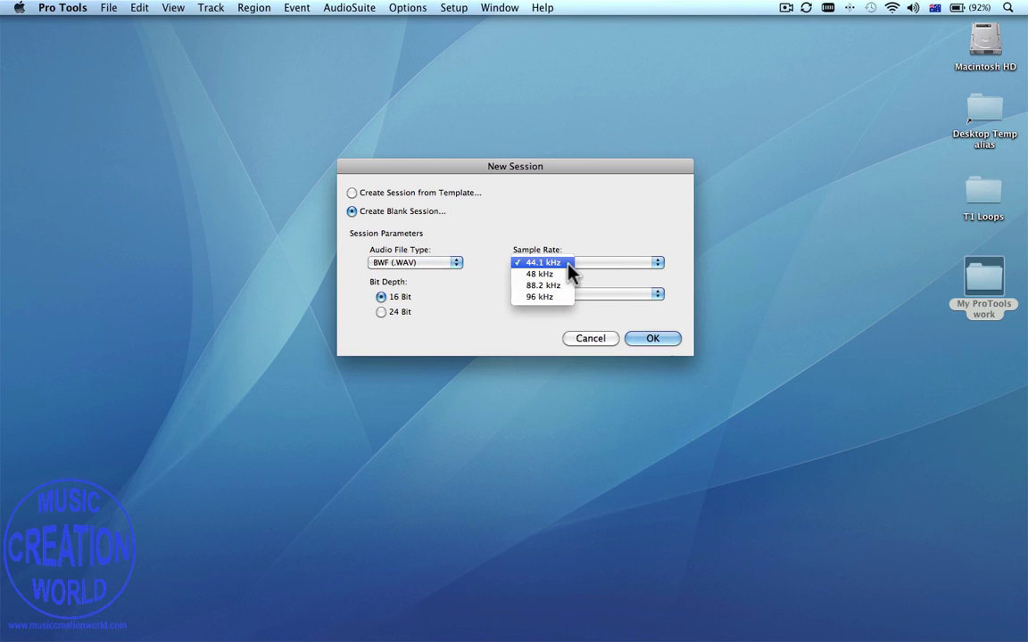
{"action": "left_click", "coordinate": [656, 293]}
{"action": "left_click", "coordinate": [658, 295]}
{"action": "left_click", "coordinate": [616, 295]}
{"action": "left_click", "coordinate": [665, 340]}
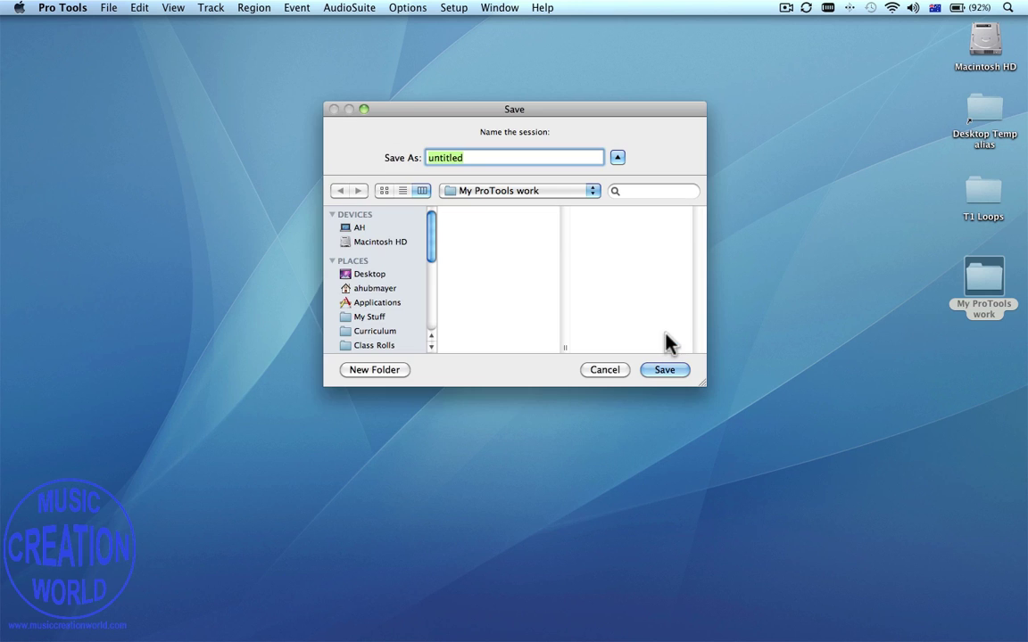
Step: Save the session as 'Voice Recording' in the Desktop's My ProTools work folder
{"action": "left_click", "coordinate": [360, 276]}
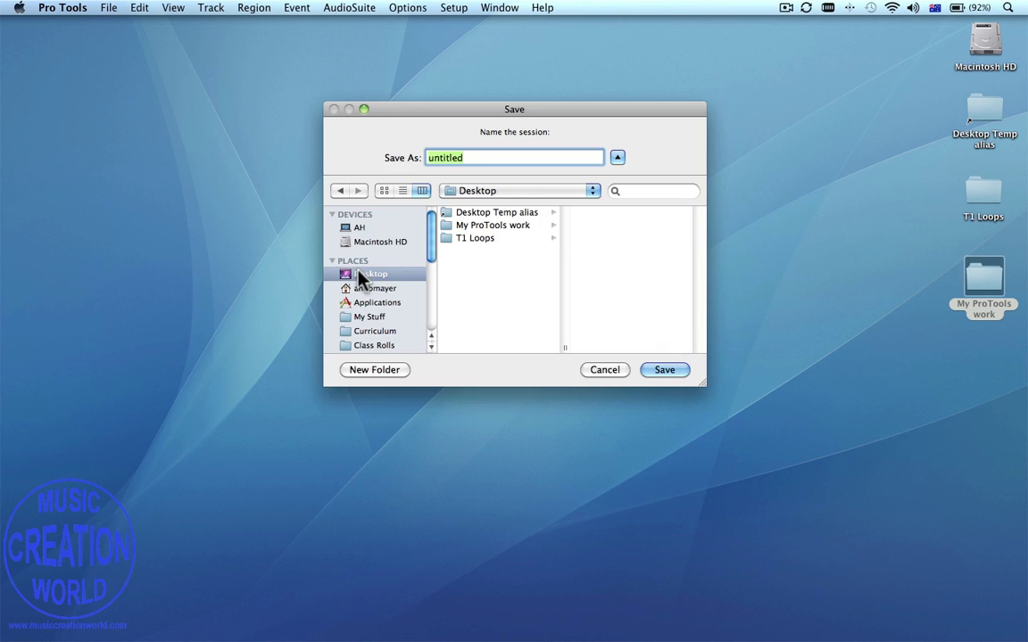
{"action": "left_click", "coordinate": [477, 227]}
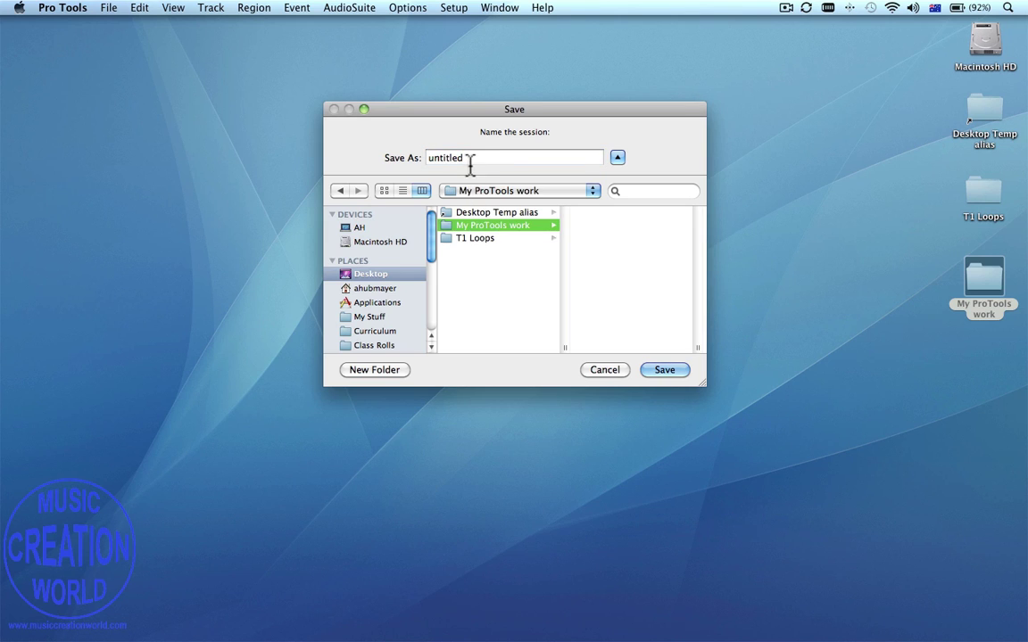
{"action": "left_click", "coordinate": [470, 158]}
{"action": "left_click_drag", "start_coordinate": [471, 158], "coordinate": [425, 158]}
{"action": "type", "text": "Voice Recording"}
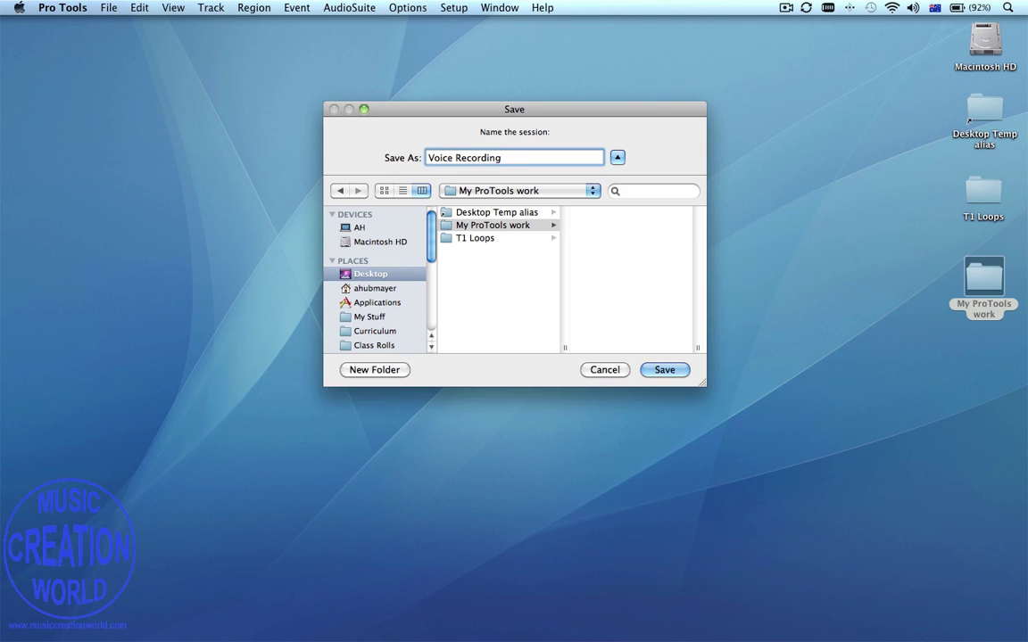
{"action": "left_click", "coordinate": [665, 370]}
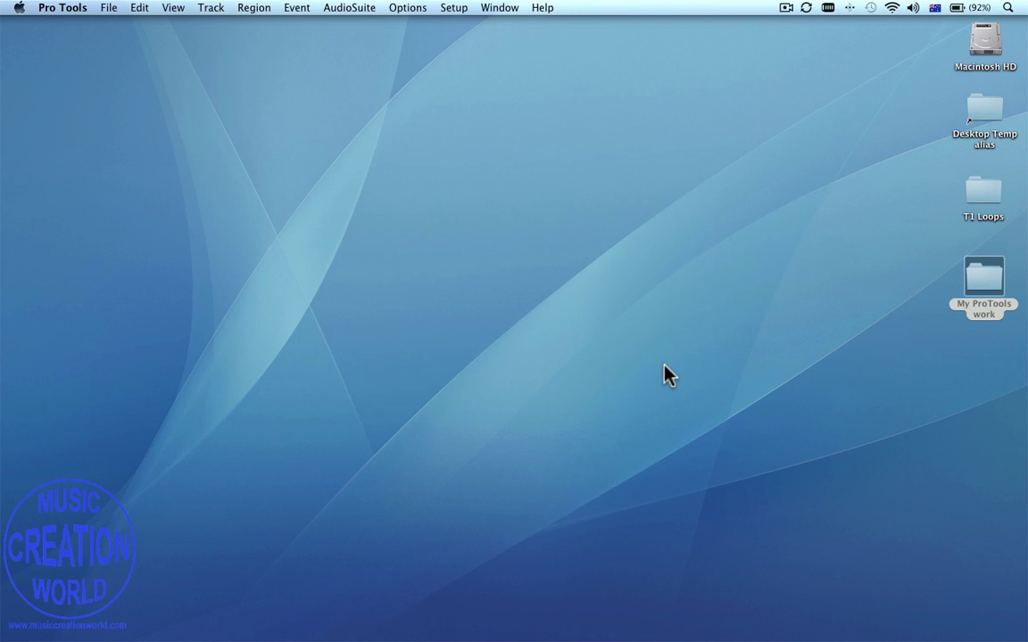
Step: Open the Edit window and reduce its toolbar to Minimal
{"action": "left_click", "coordinate": [490, 9]}
{"action": "left_click", "coordinate": [522, 101]}
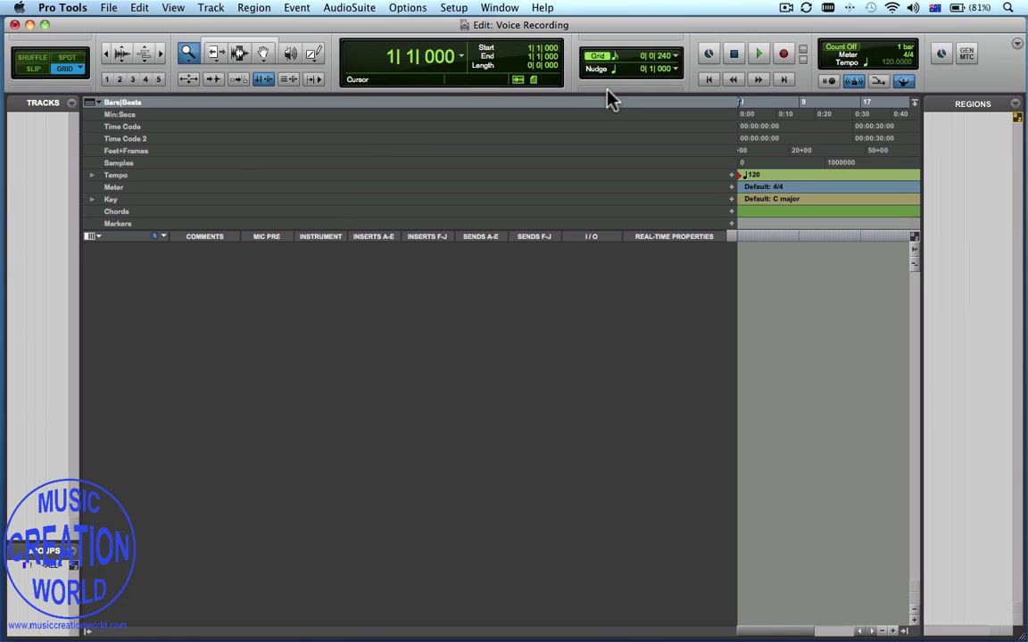
{"action": "left_click", "coordinate": [1017, 45]}
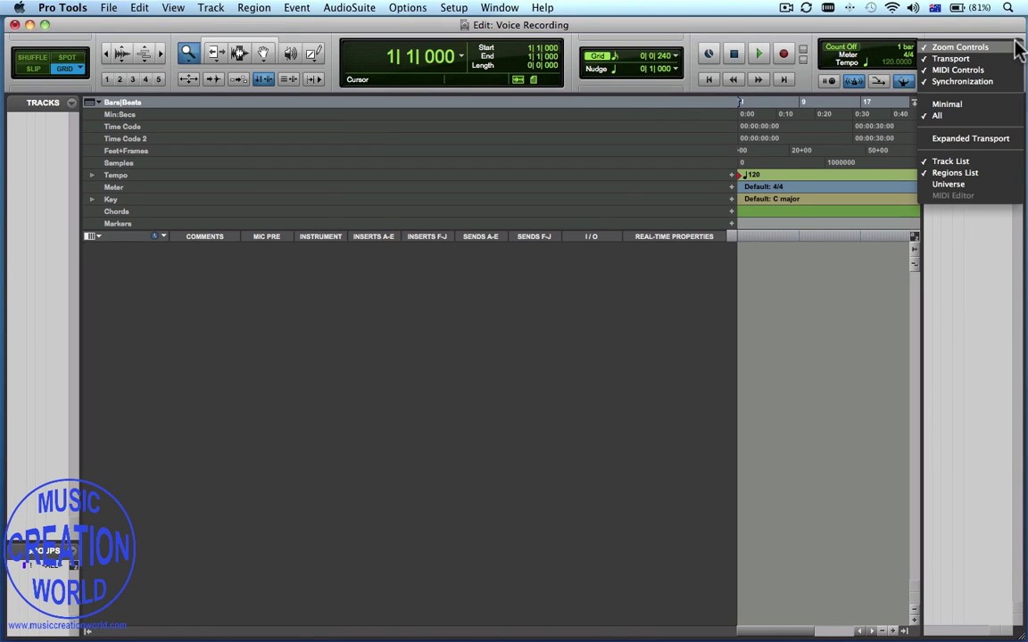
{"action": "left_click", "coordinate": [983, 104]}
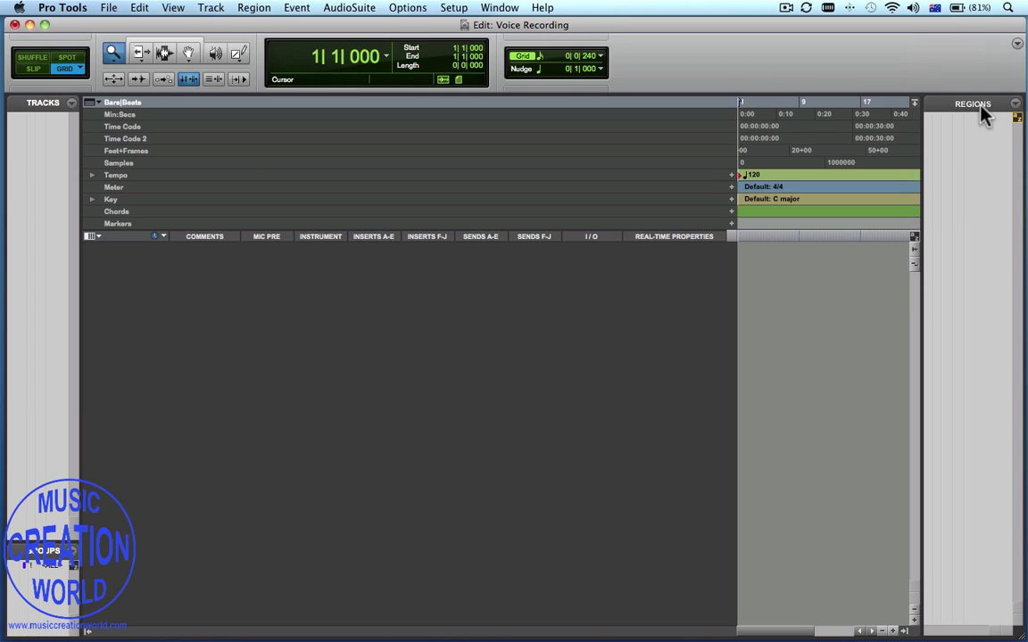
Step: Add Zoom Controls, Transport and MIDI Controls to the Edit window toolbar
{"action": "left_click", "coordinate": [1017, 44]}
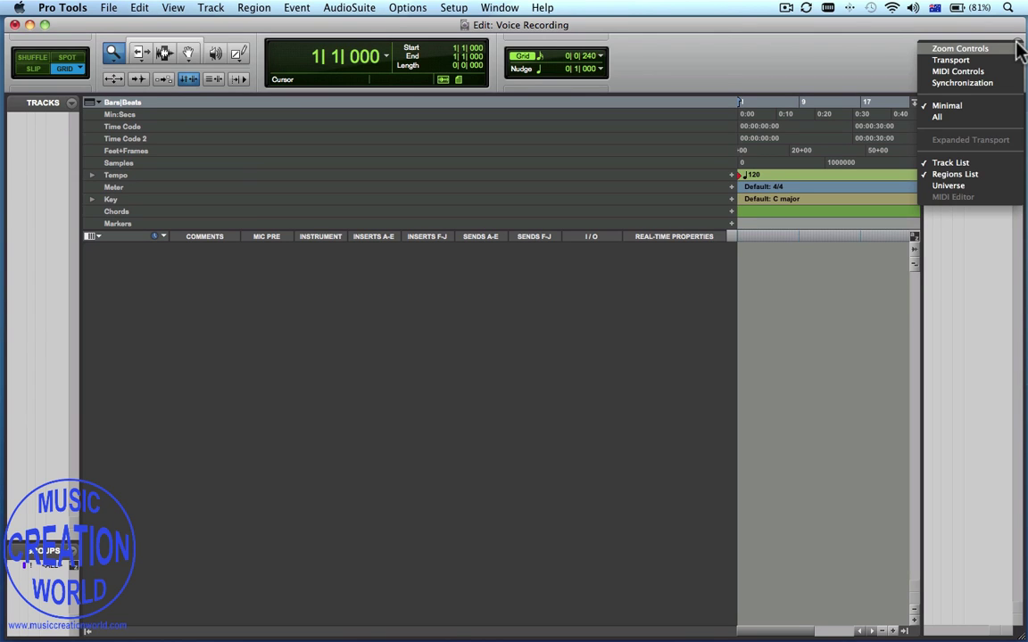
{"action": "left_click", "coordinate": [1001, 50]}
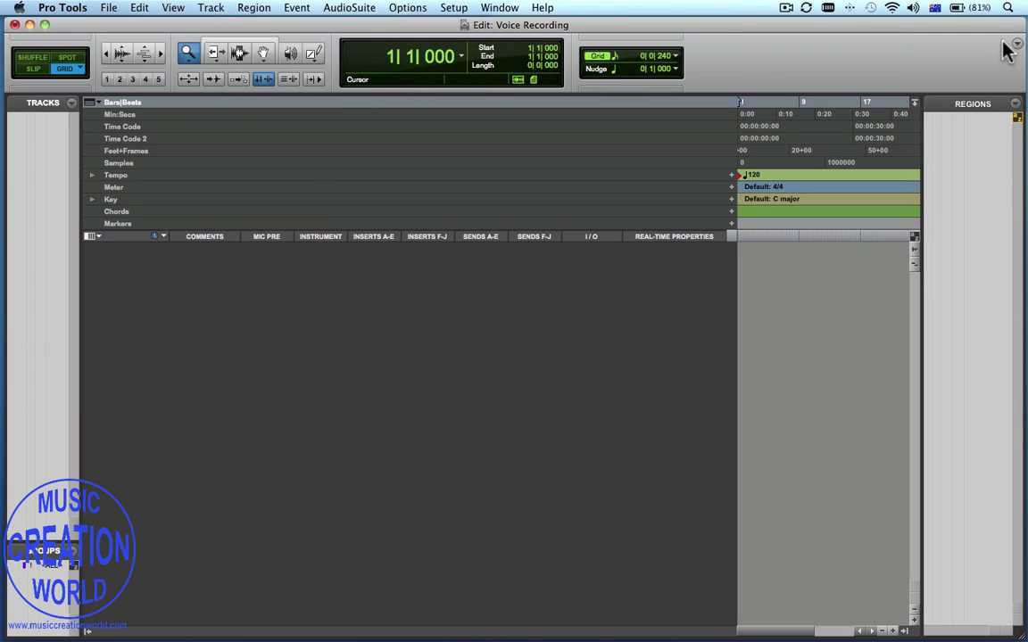
{"action": "left_click", "coordinate": [1020, 45]}
{"action": "left_click", "coordinate": [997, 60]}
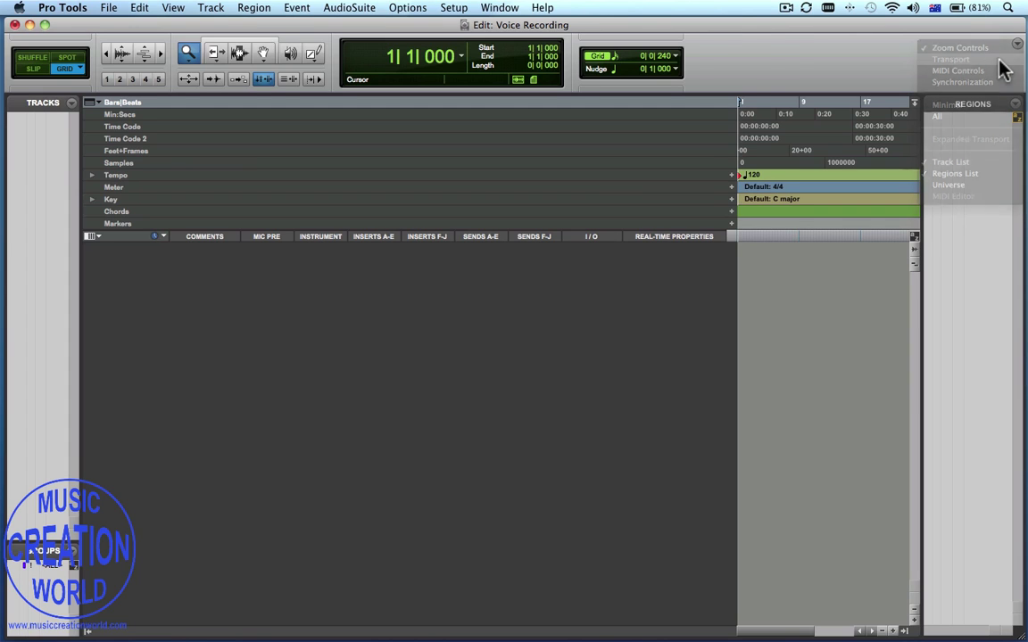
{"action": "left_click", "coordinate": [1019, 44]}
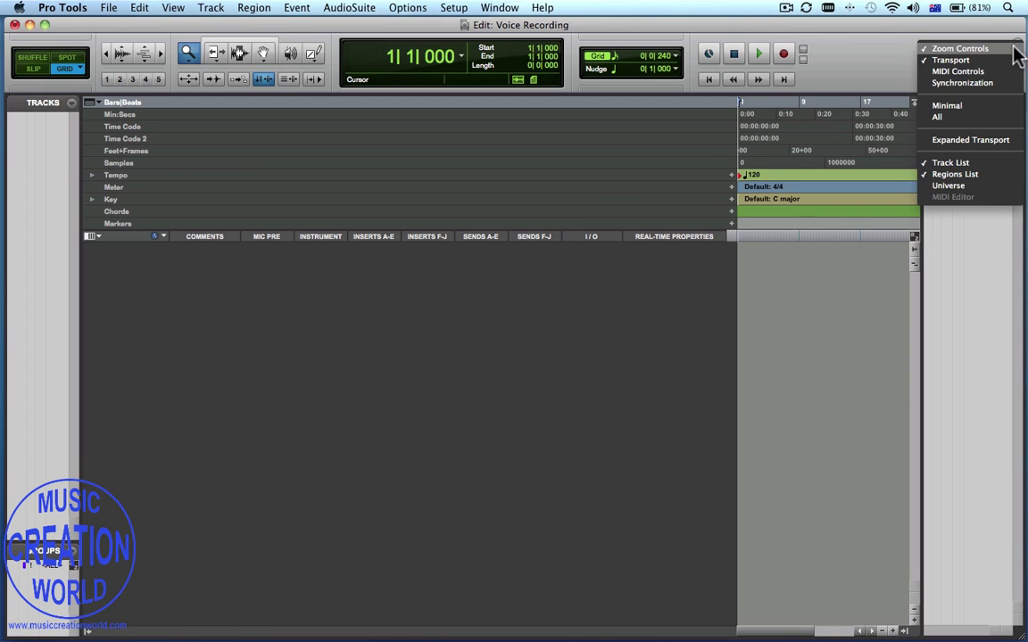
{"action": "left_click", "coordinate": [998, 72]}
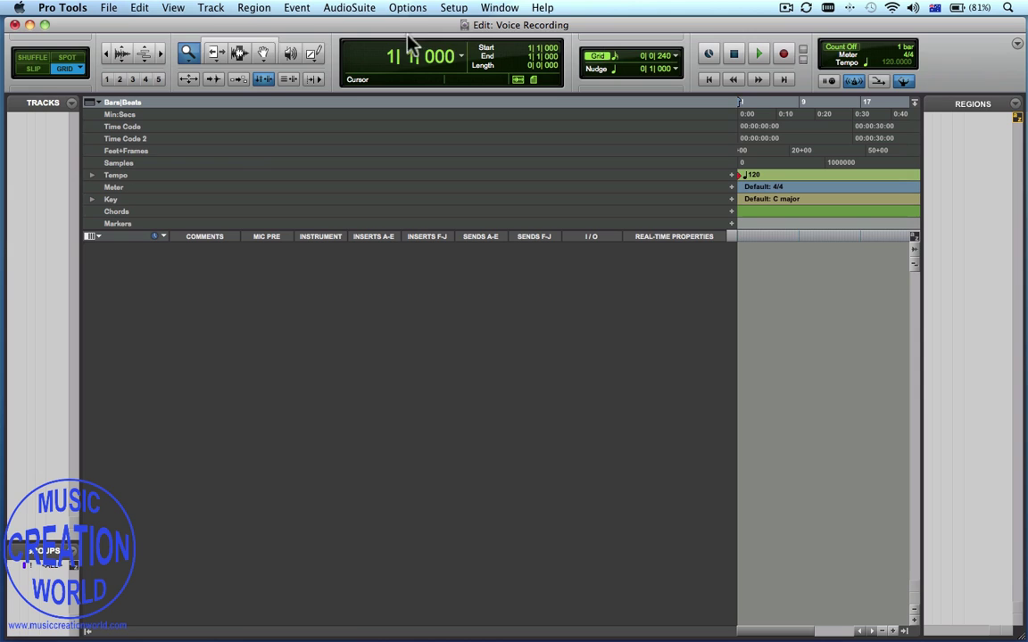
Step: Hide the Track List in the Edit window
{"action": "left_click", "coordinate": [169, 8]}
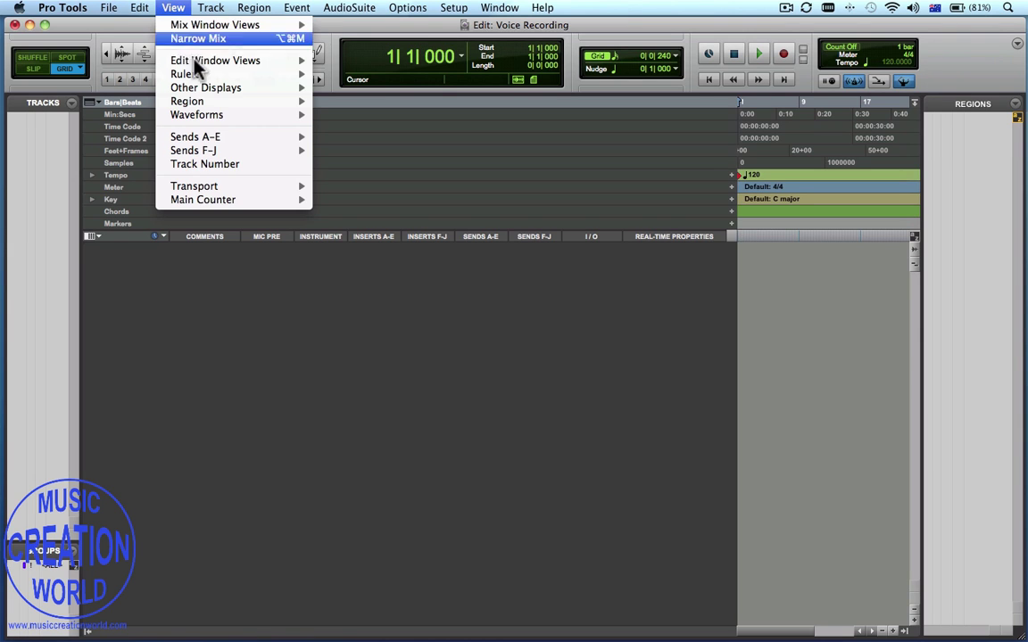
{"action": "mouse_move", "coordinate": [217, 93]}
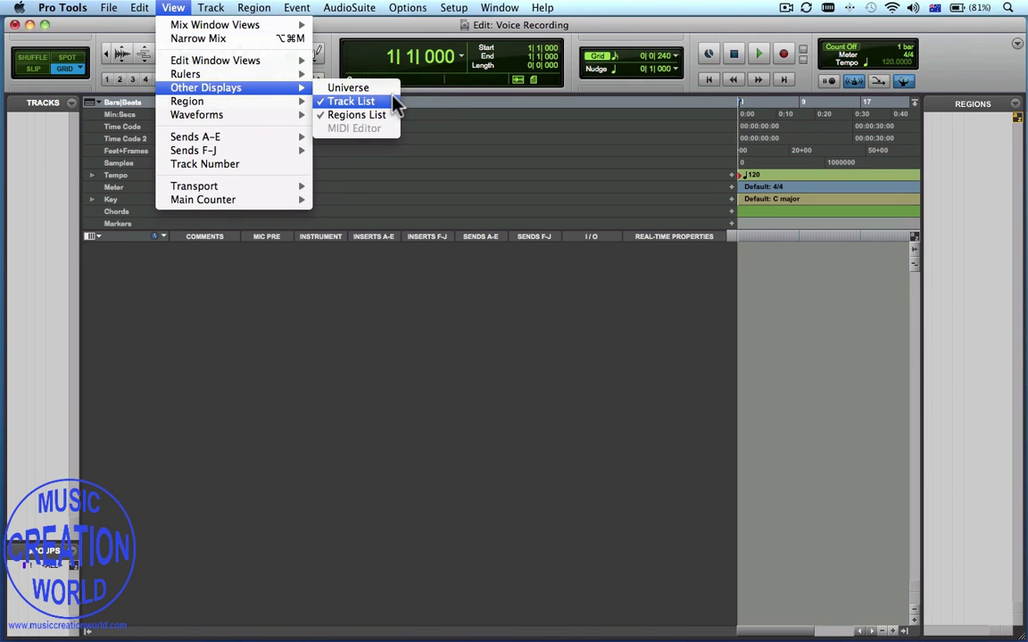
{"action": "left_click", "coordinate": [955, 76]}
{"action": "left_click", "coordinate": [1017, 43]}
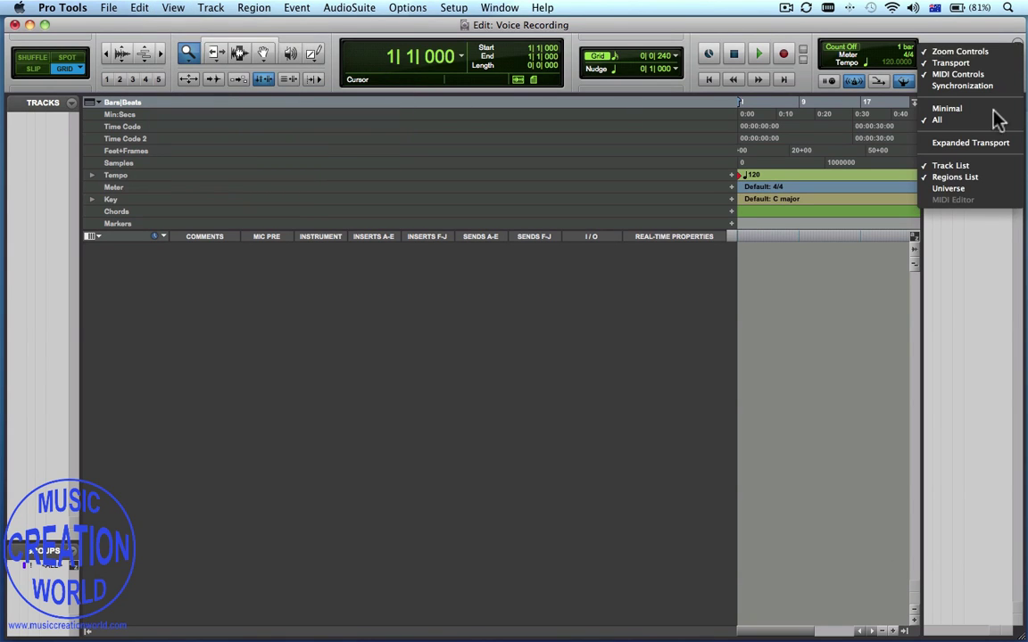
{"action": "left_click", "coordinate": [963, 167]}
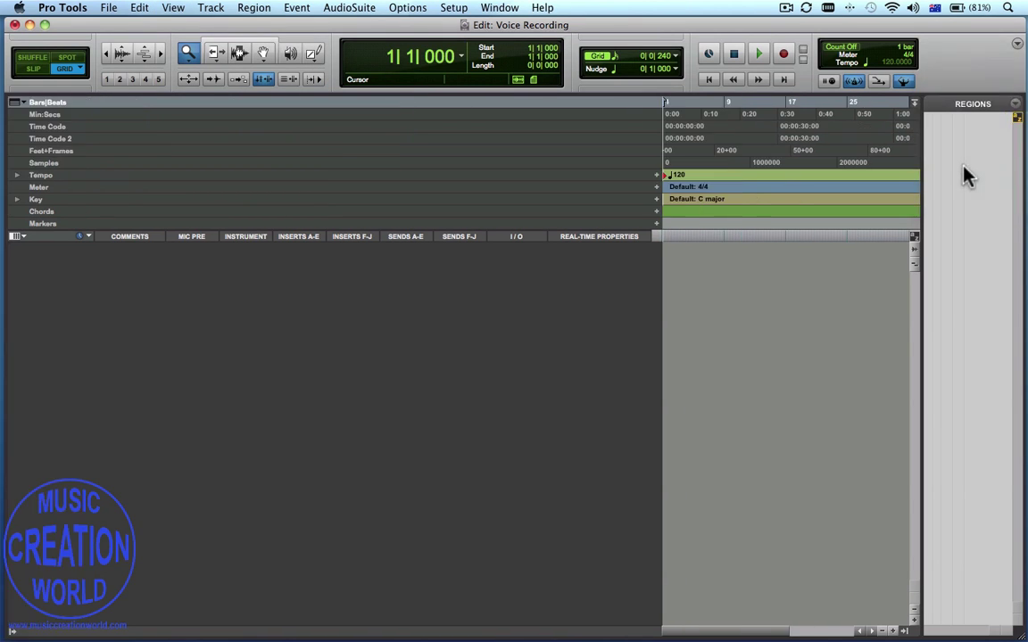
{"action": "left_click", "coordinate": [173, 8]}
Step: Uncheck View > Other Displays > Regions List so the timeline fills the window
{"action": "mouse_move", "coordinate": [163, 30]}
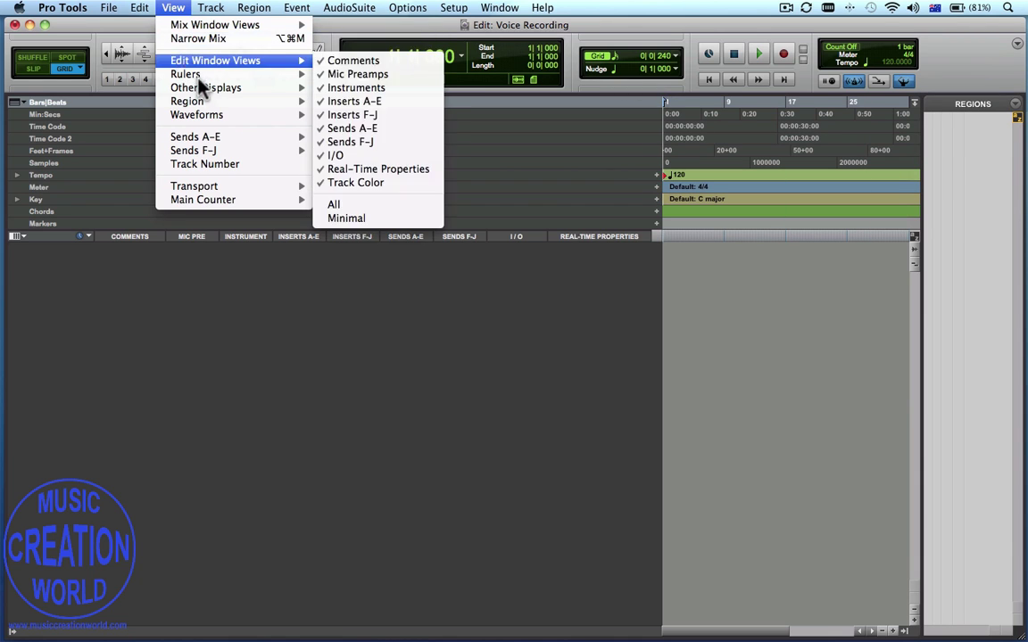
{"action": "mouse_move", "coordinate": [187, 87]}
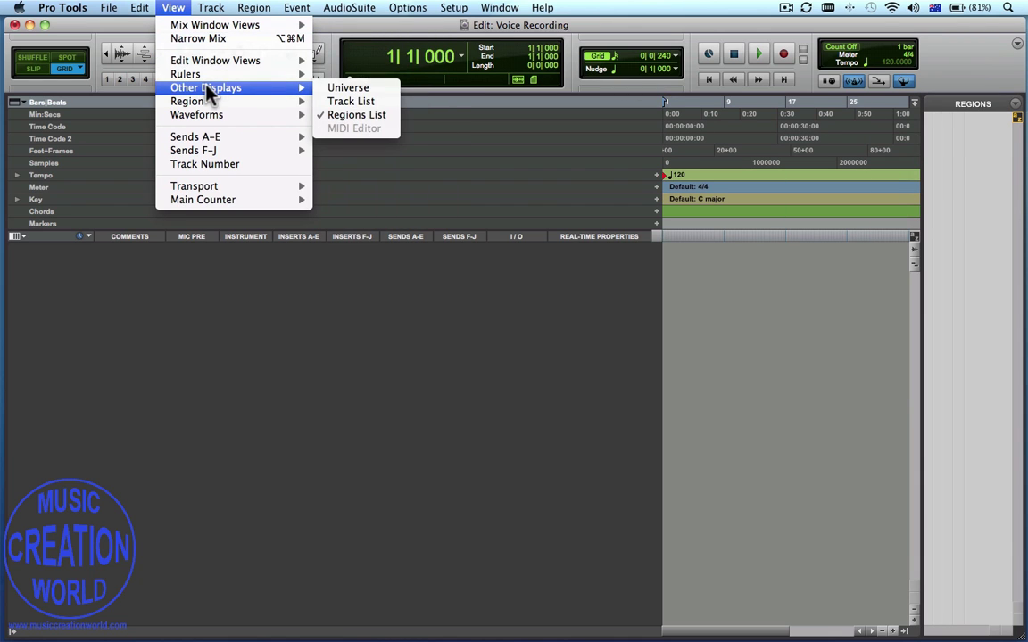
{"action": "left_click", "coordinate": [357, 115]}
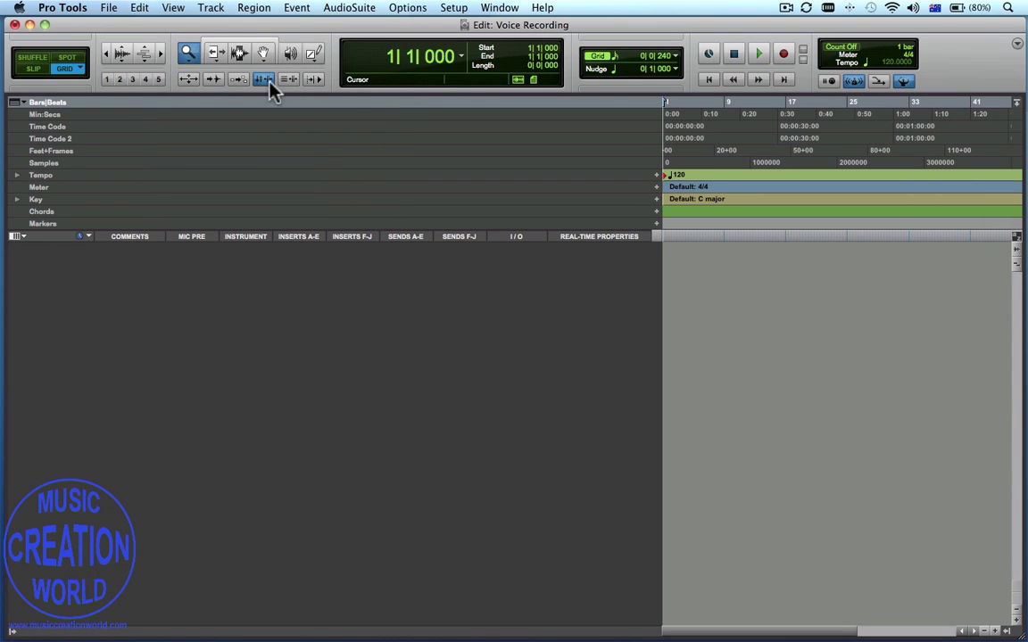
{"action": "left_click", "coordinate": [174, 7]}
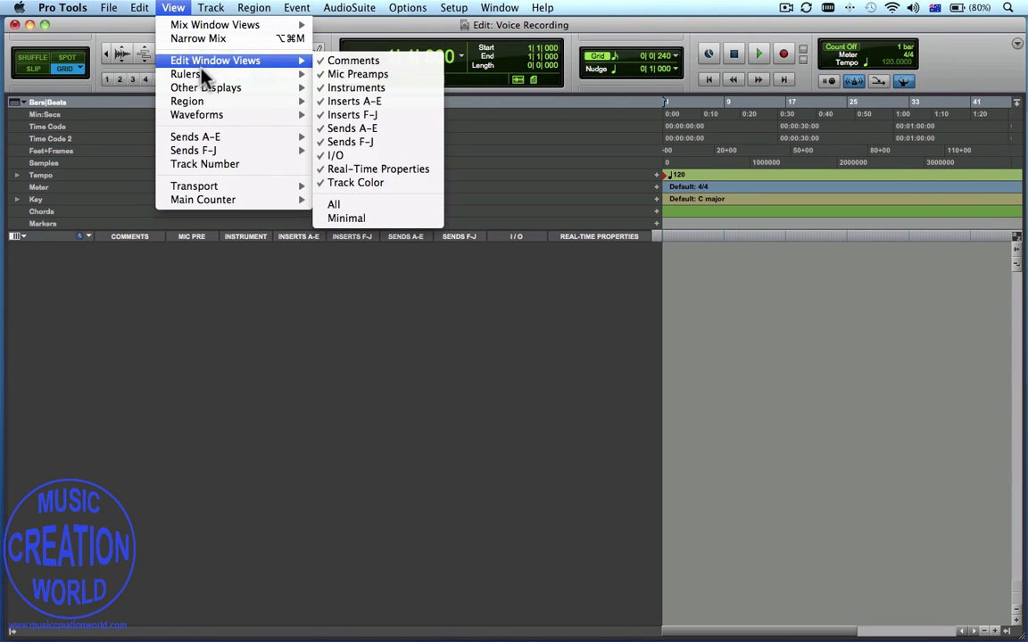
{"action": "mouse_move", "coordinate": [203, 76]}
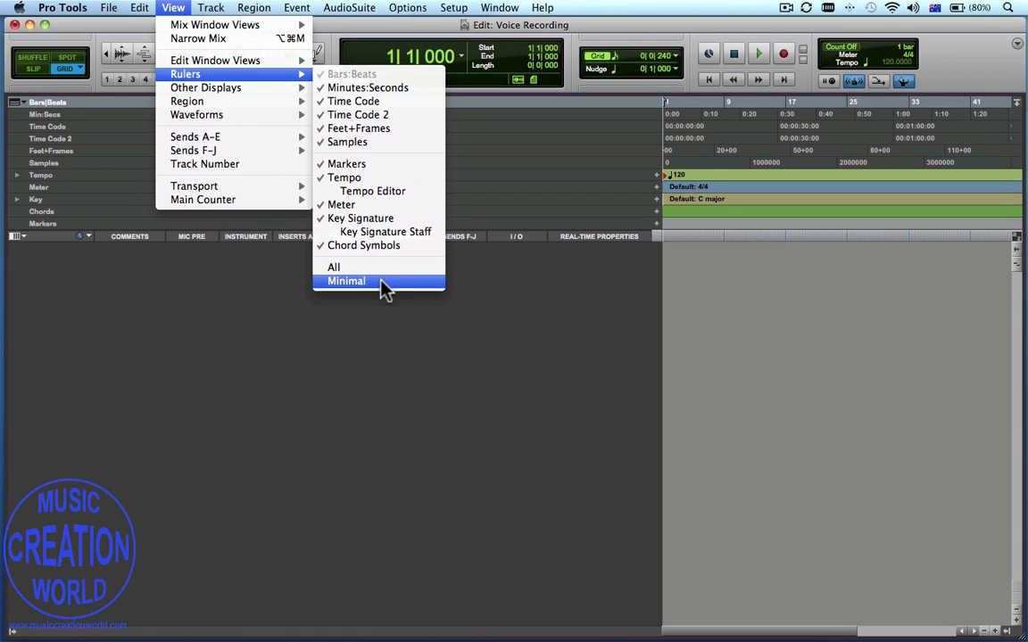
Step: Set the rulers to Main Ruler Only (Bars|Beats) and add the Tempo ruler
{"action": "left_click", "coordinate": [189, 280]}
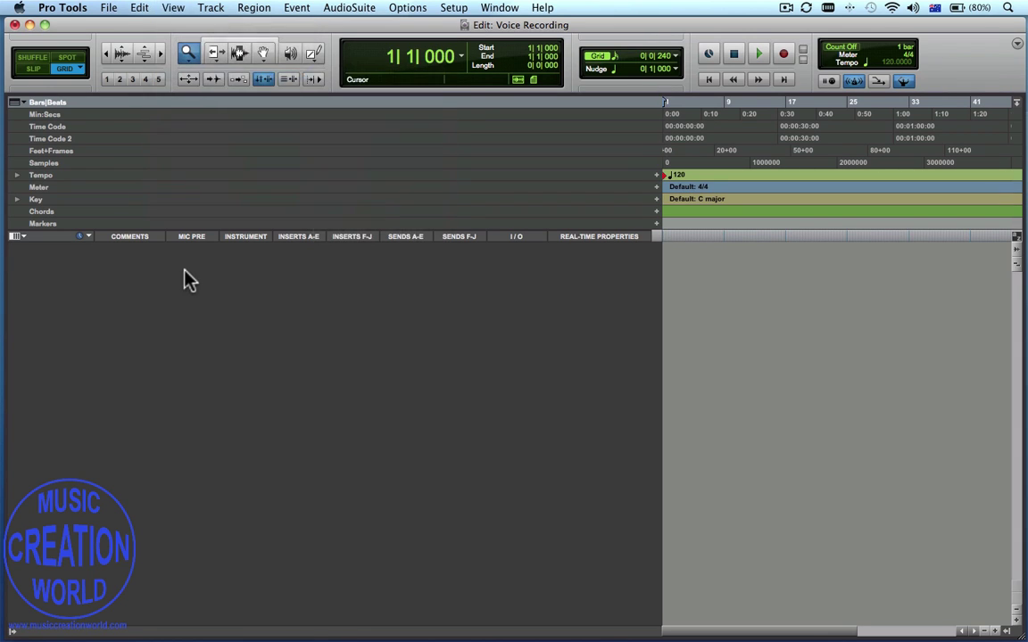
{"action": "left_click", "coordinate": [15, 102]}
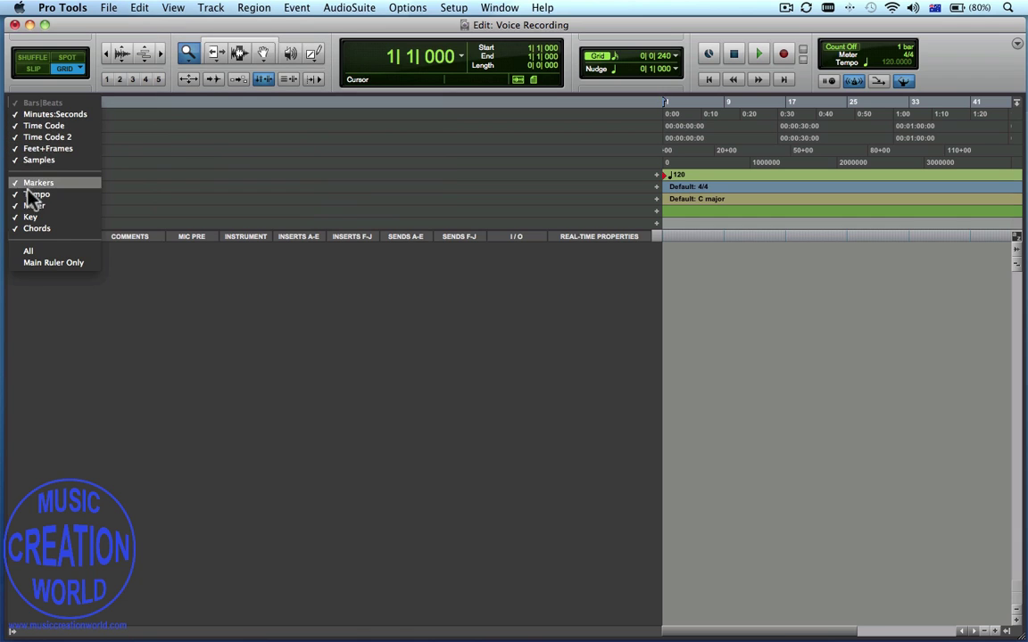
{"action": "left_click", "coordinate": [79, 264]}
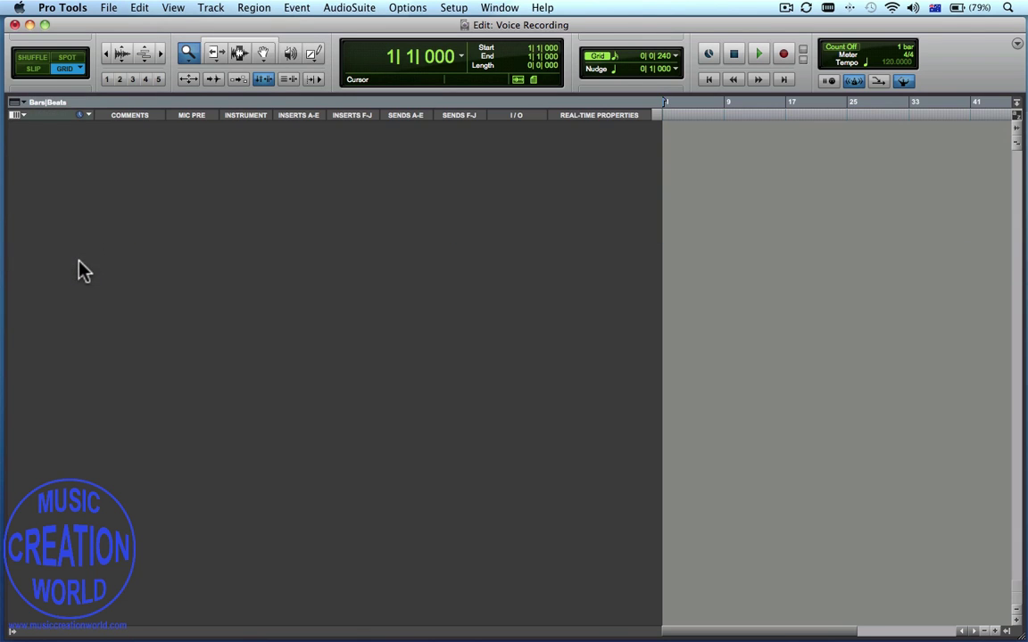
{"action": "left_click", "coordinate": [15, 102]}
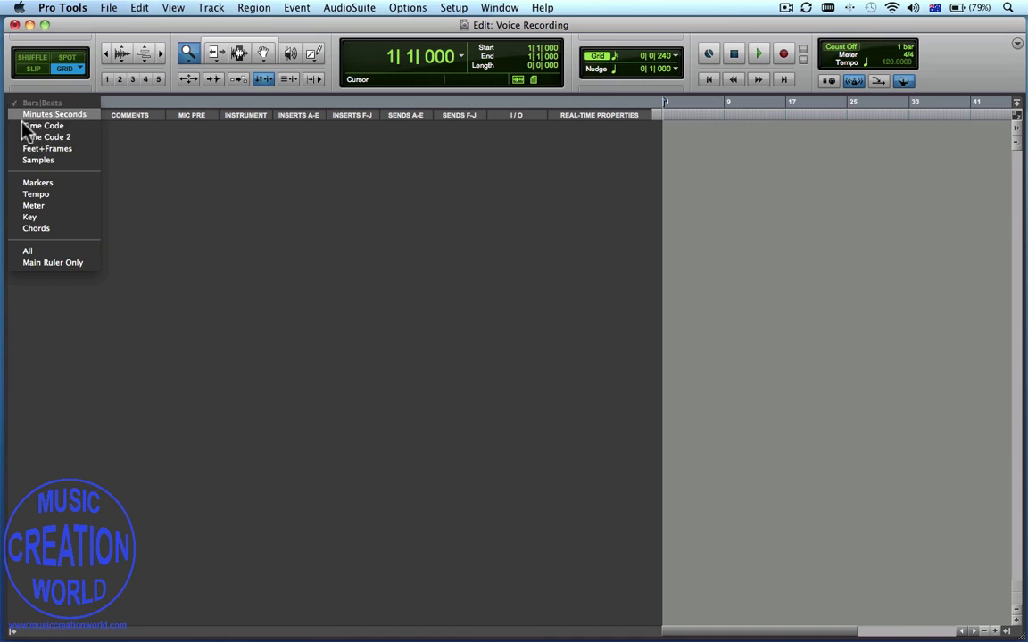
{"action": "left_click", "coordinate": [56, 194]}
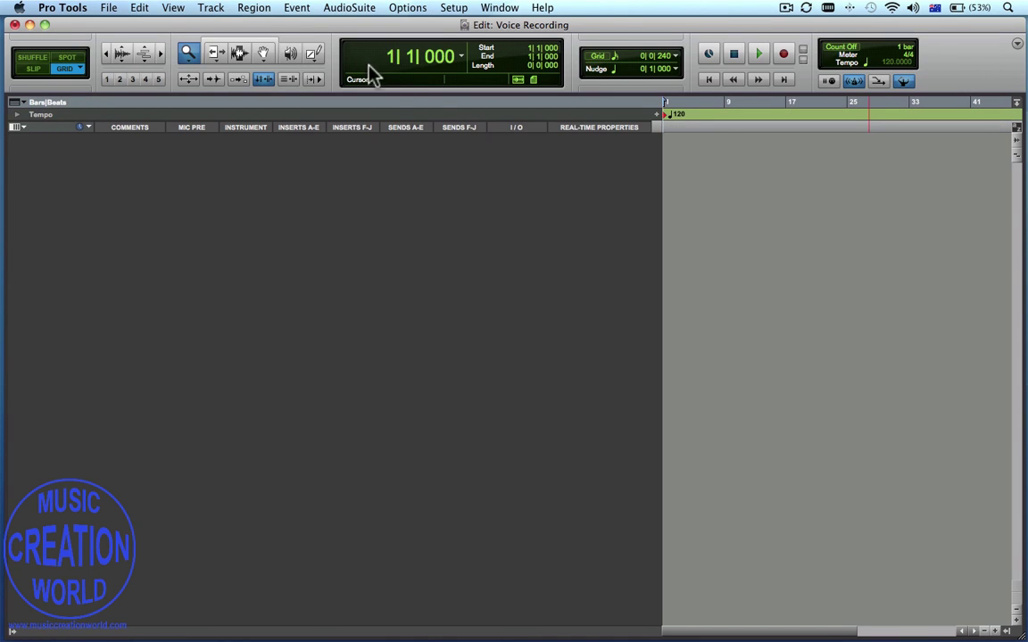
Step: Create a Click track and briefly play the session to test the metronome
{"action": "left_click", "coordinate": [212, 8]}
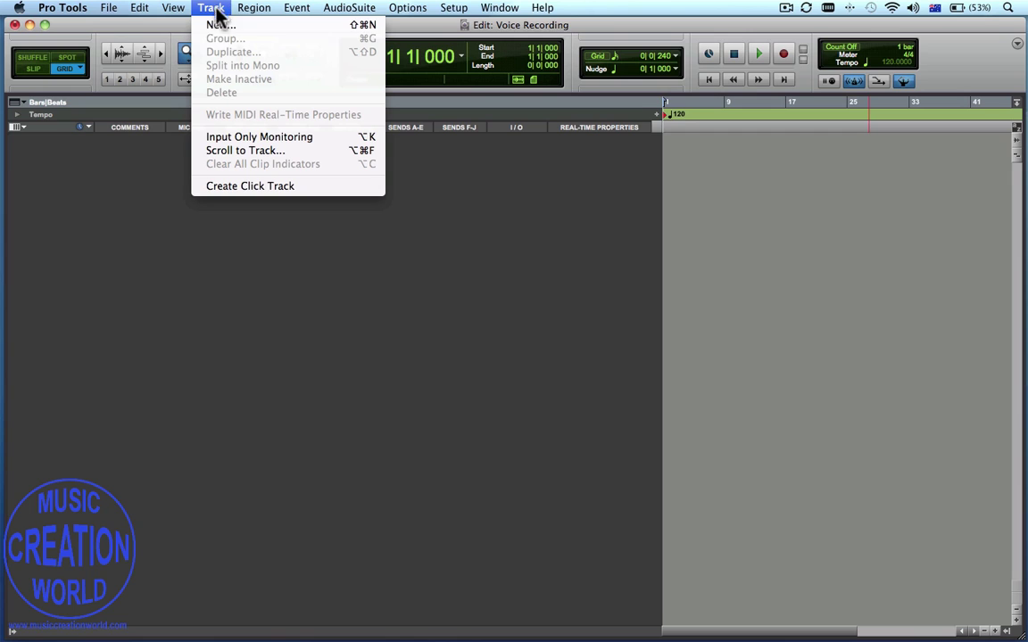
{"action": "left_click", "coordinate": [272, 186]}
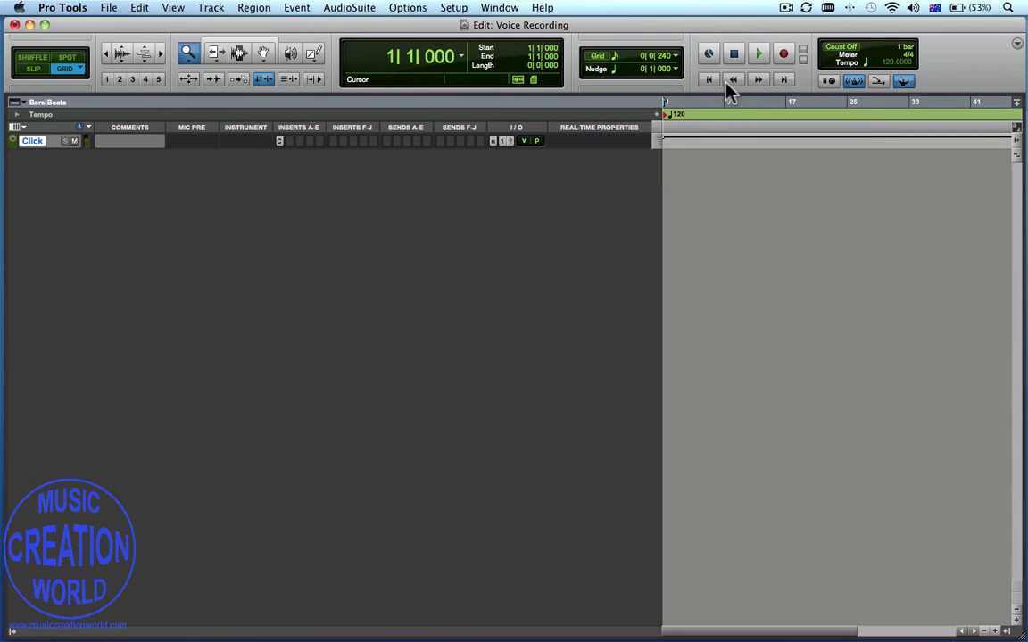
{"action": "left_click", "coordinate": [757, 56]}
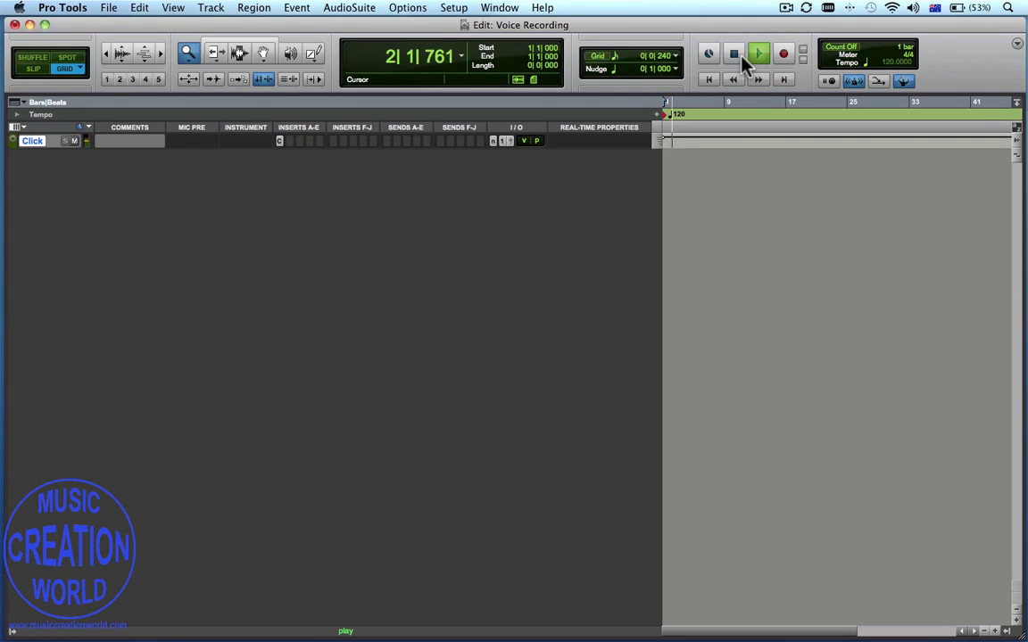
{"action": "left_click", "coordinate": [735, 56]}
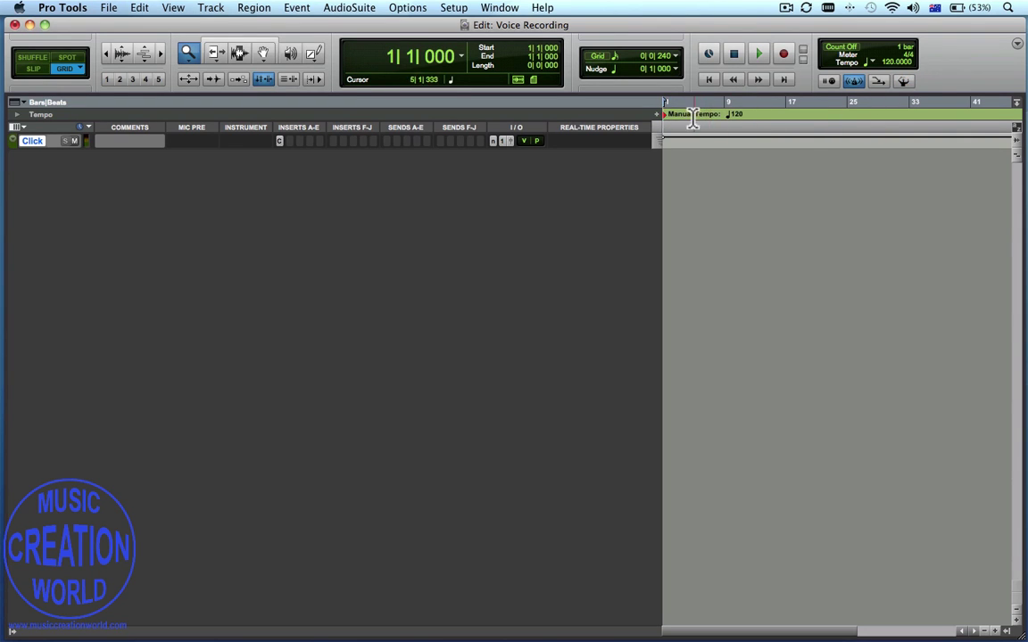
Step: Set the session tempo to 100 BPM
{"action": "left_click", "coordinate": [890, 95]}
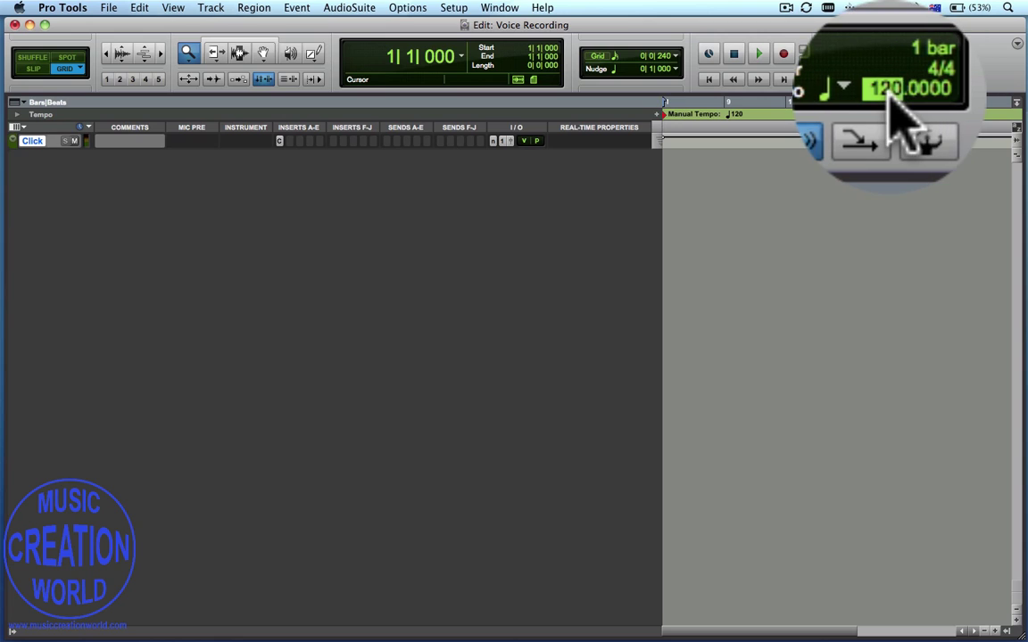
{"action": "type", "text": "100"}
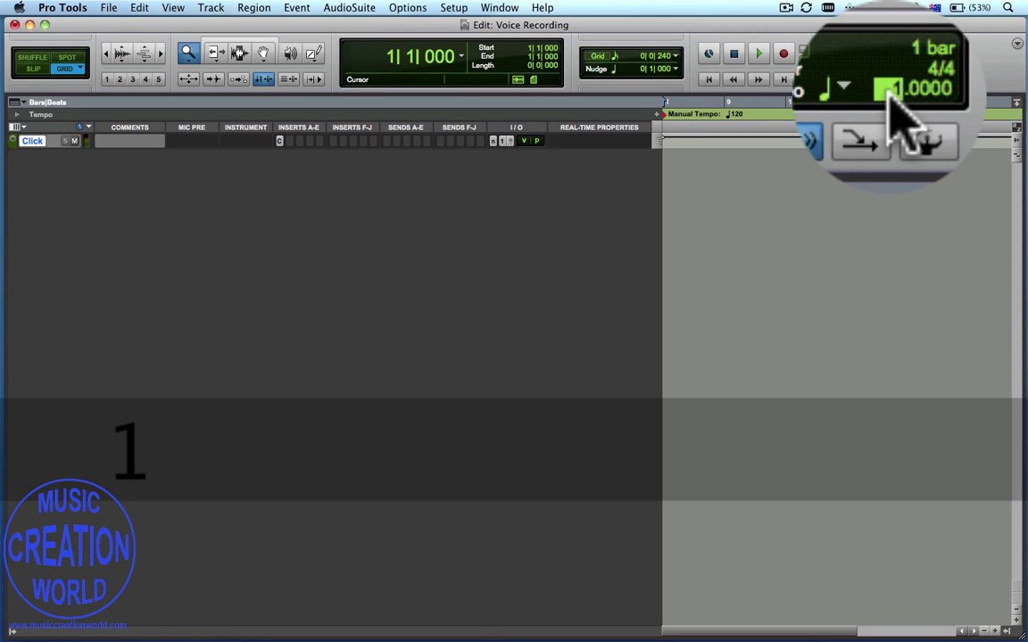
{"action": "key", "text": "Return"}
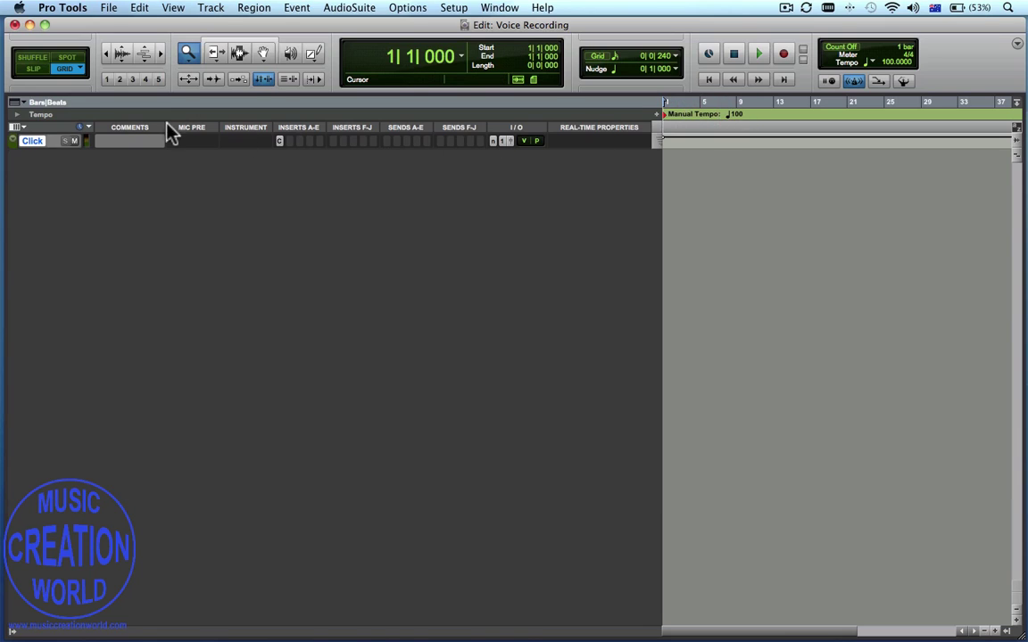
Step: Set the track header view to Minimal, then show Instrument, Inserts A–E and I/O columns
{"action": "left_click", "coordinate": [15, 127]}
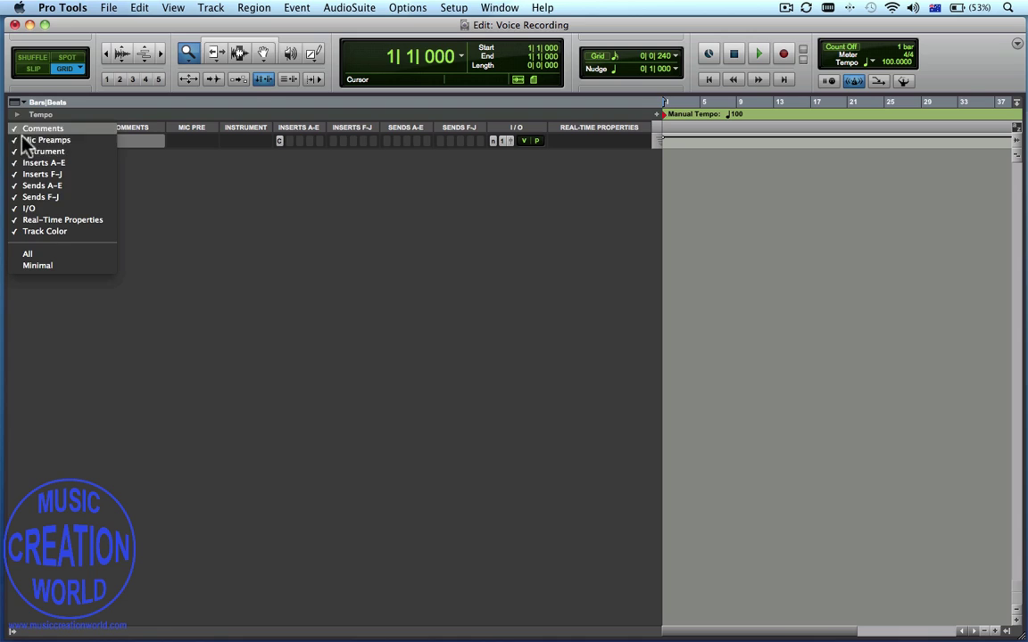
{"action": "left_click", "coordinate": [62, 266]}
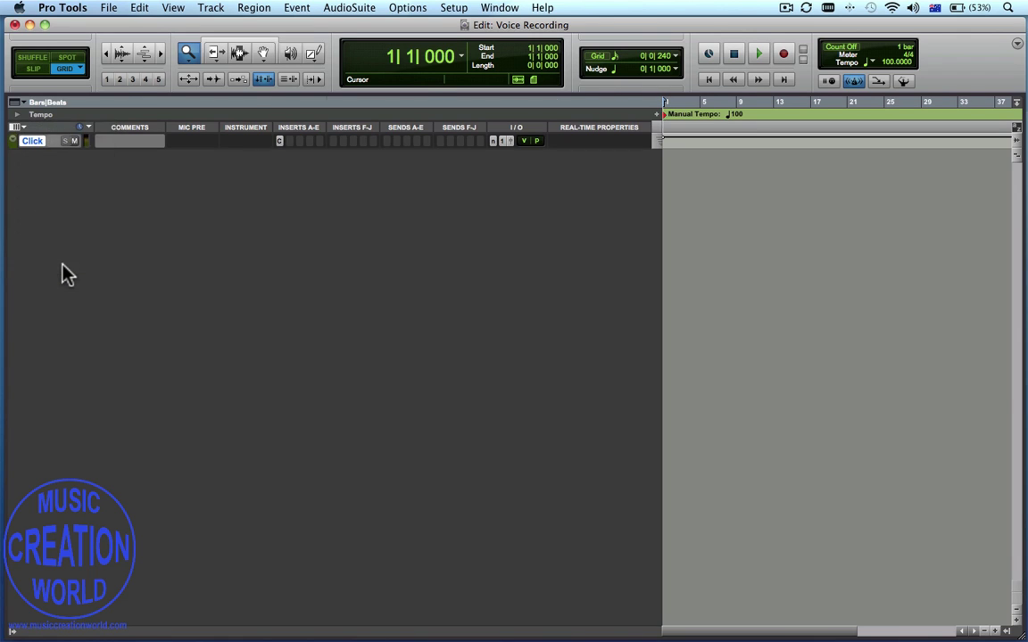
{"action": "left_click", "coordinate": [23, 128]}
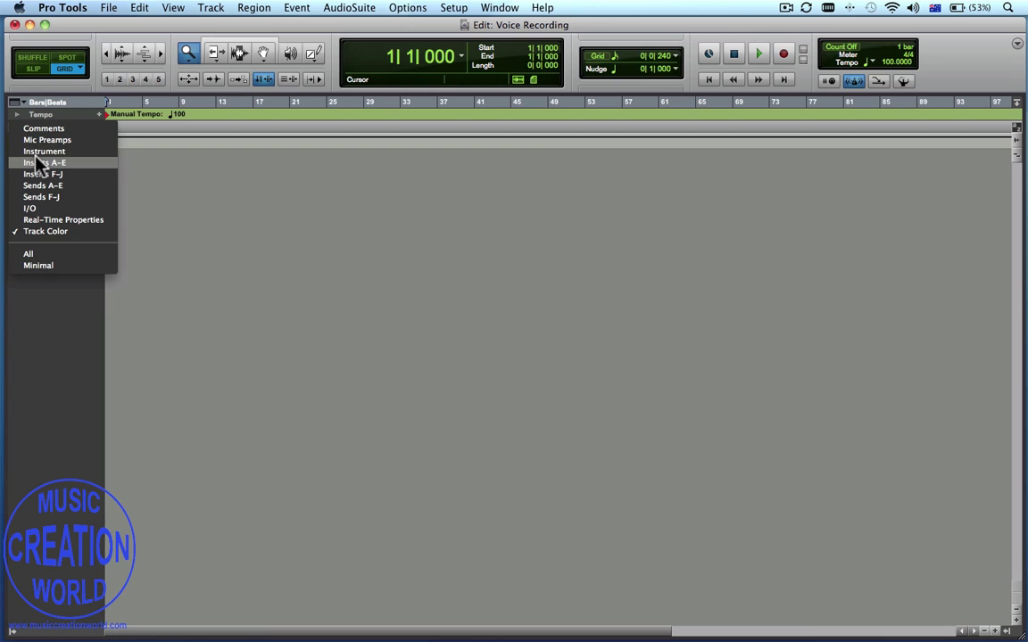
{"action": "left_click", "coordinate": [36, 151]}
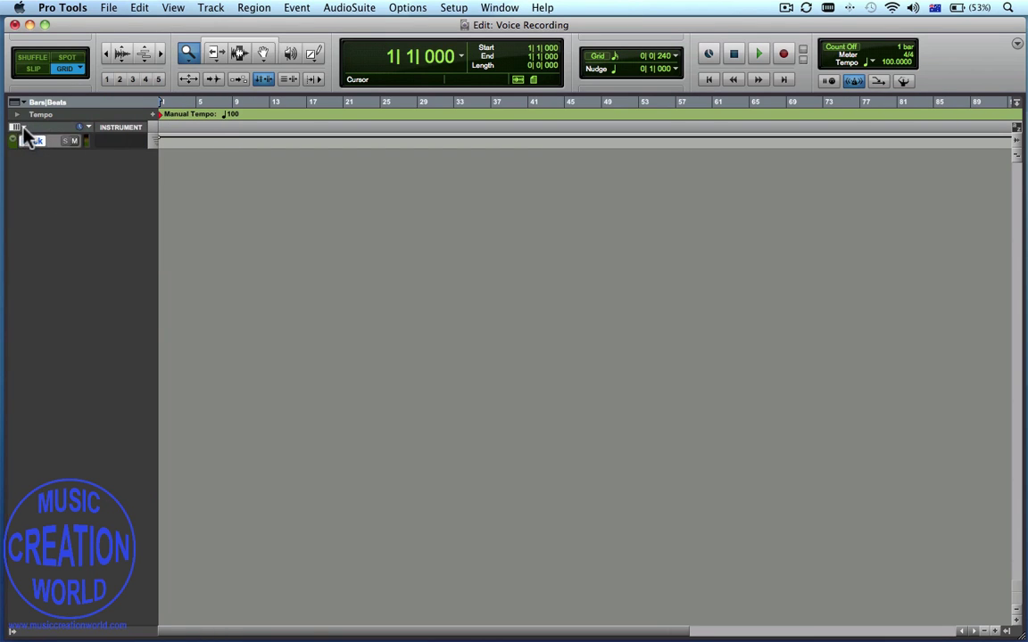
{"action": "left_click", "coordinate": [24, 131]}
{"action": "left_click", "coordinate": [40, 163]}
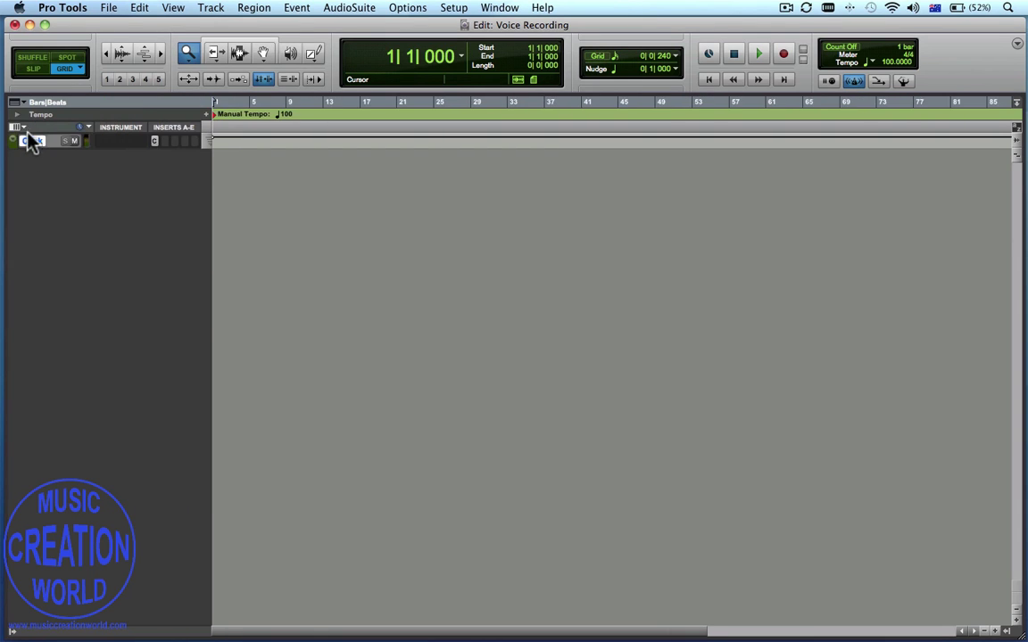
{"action": "left_click", "coordinate": [25, 130]}
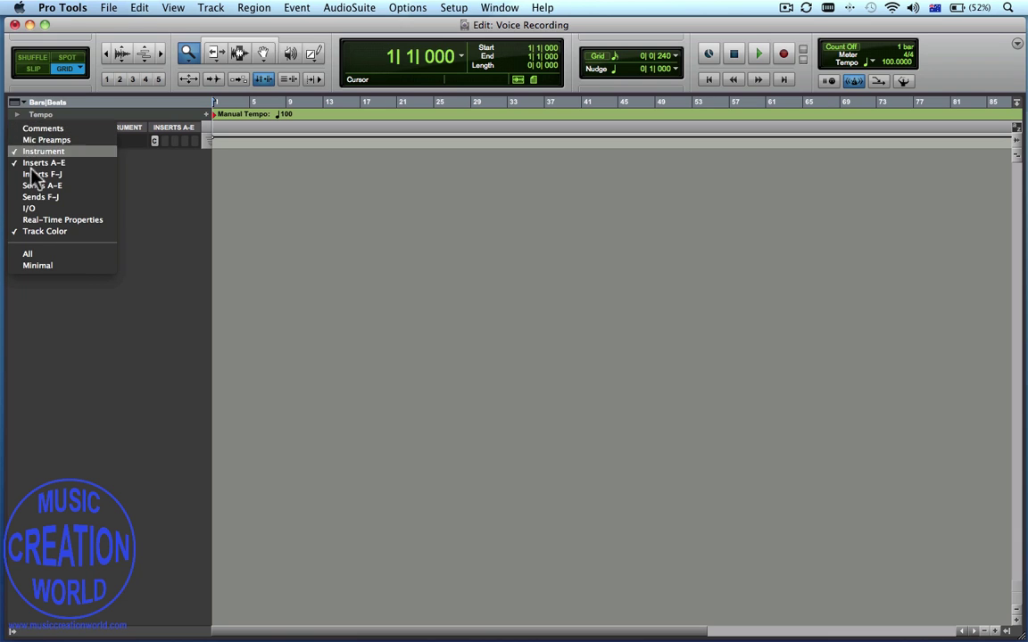
{"action": "left_click", "coordinate": [44, 210]}
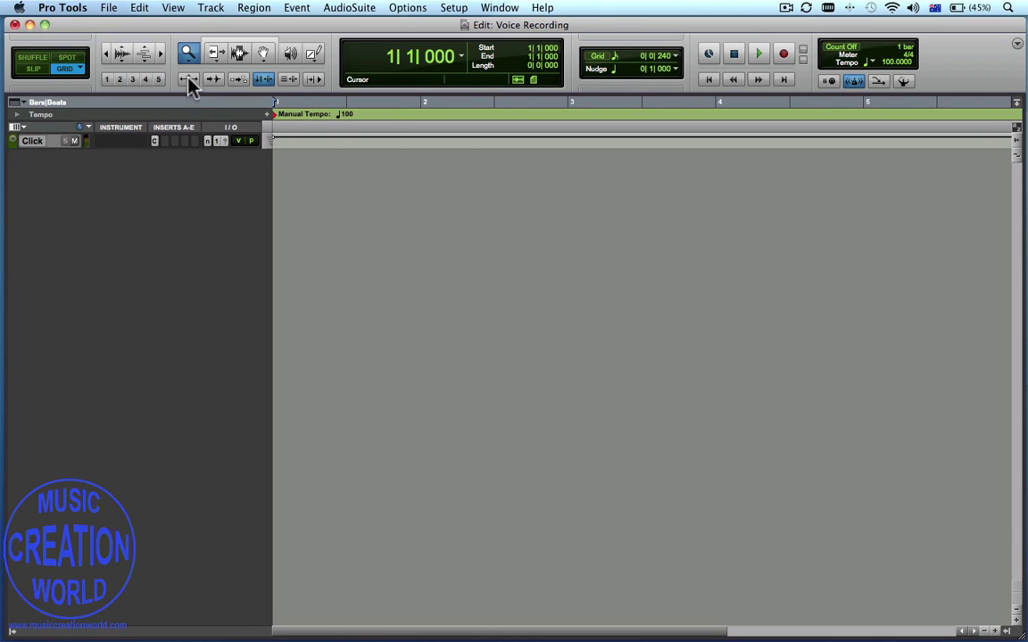
{"action": "left_click", "coordinate": [210, 9]}
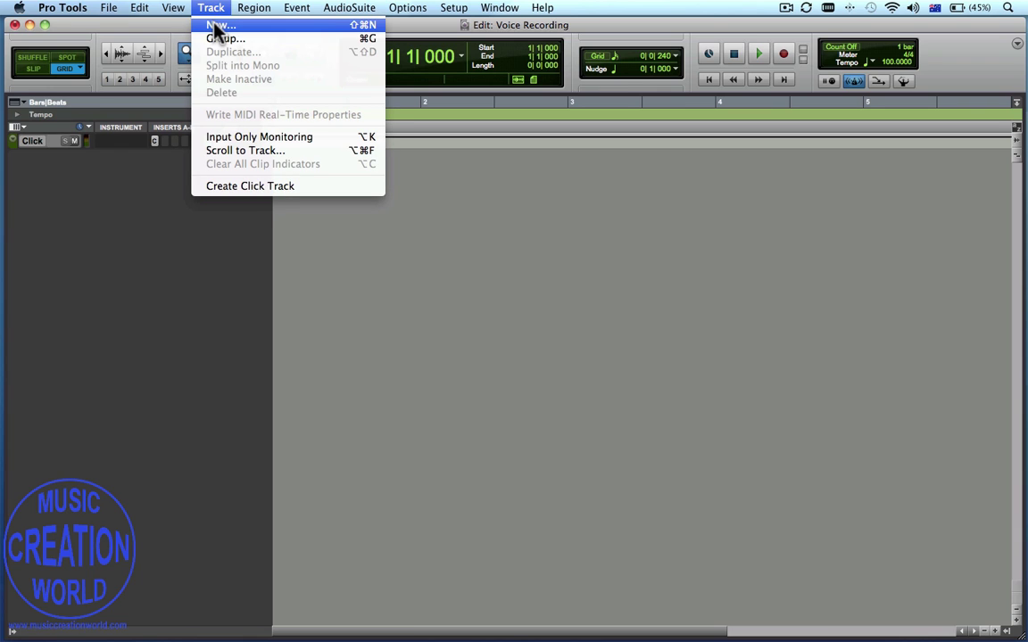
Step: Create one new mono Audio Track with Samples timebase
{"action": "left_click", "coordinate": [219, 26]}
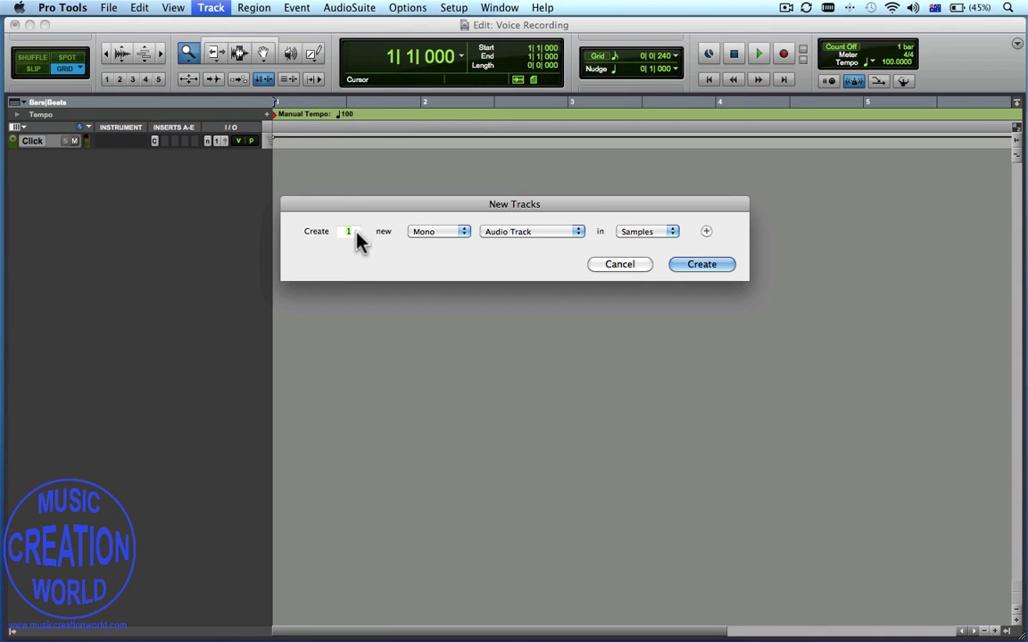
{"action": "left_click", "coordinate": [463, 234]}
{"action": "left_click", "coordinate": [453, 234]}
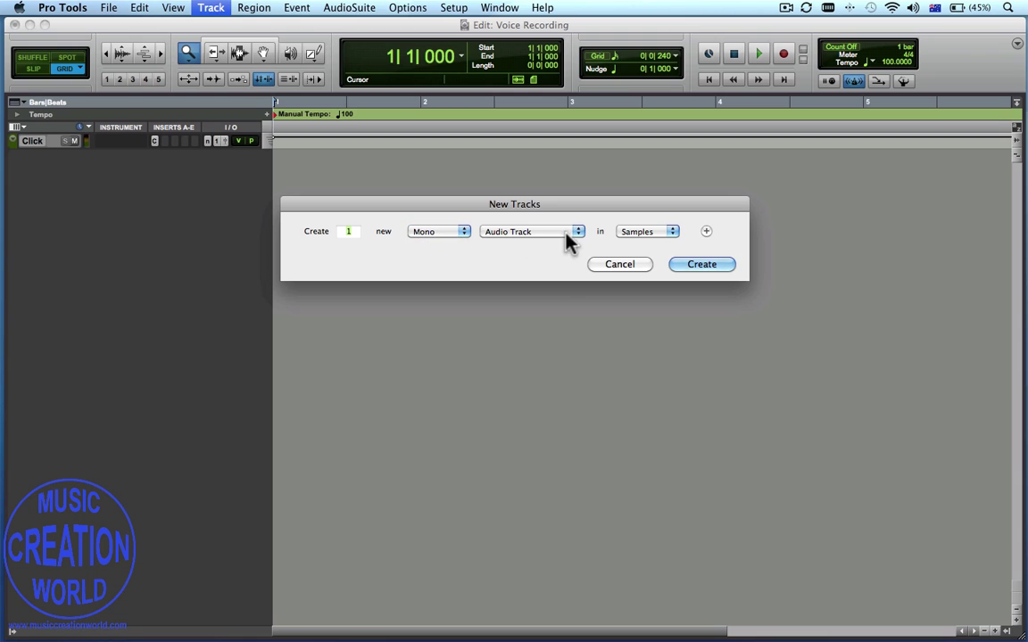
{"action": "left_click", "coordinate": [571, 241]}
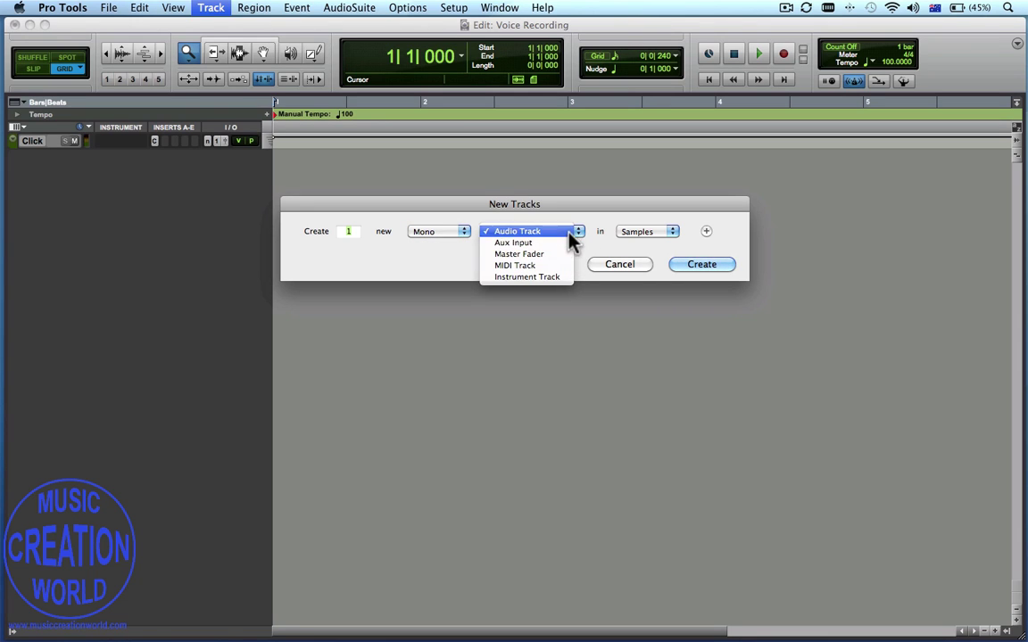
{"action": "left_click", "coordinate": [544, 231]}
{"action": "left_click", "coordinate": [667, 234]}
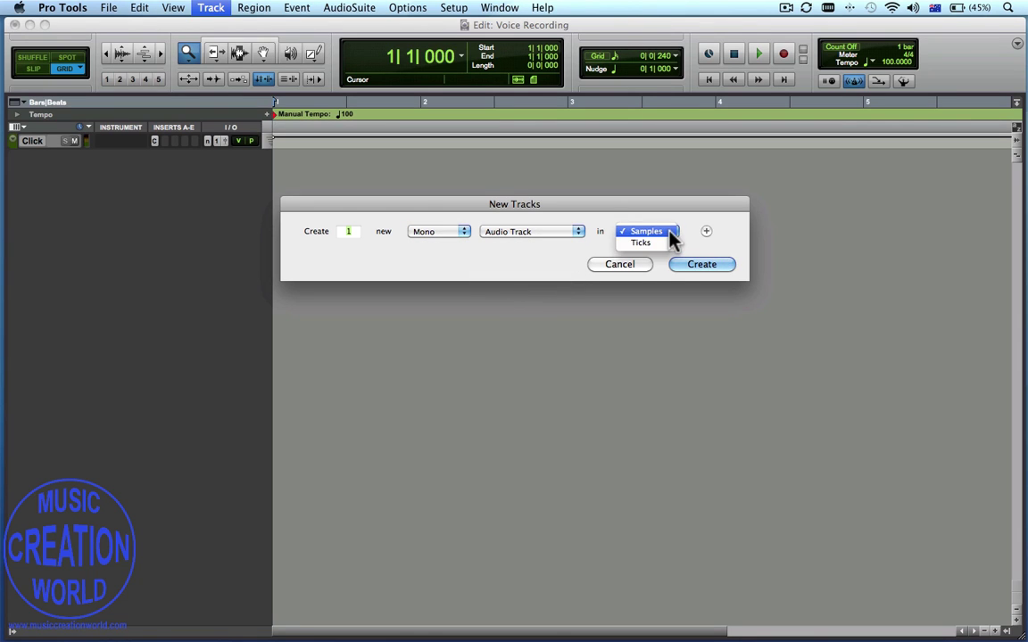
{"action": "left_click", "coordinate": [671, 234]}
{"action": "left_click", "coordinate": [697, 266]}
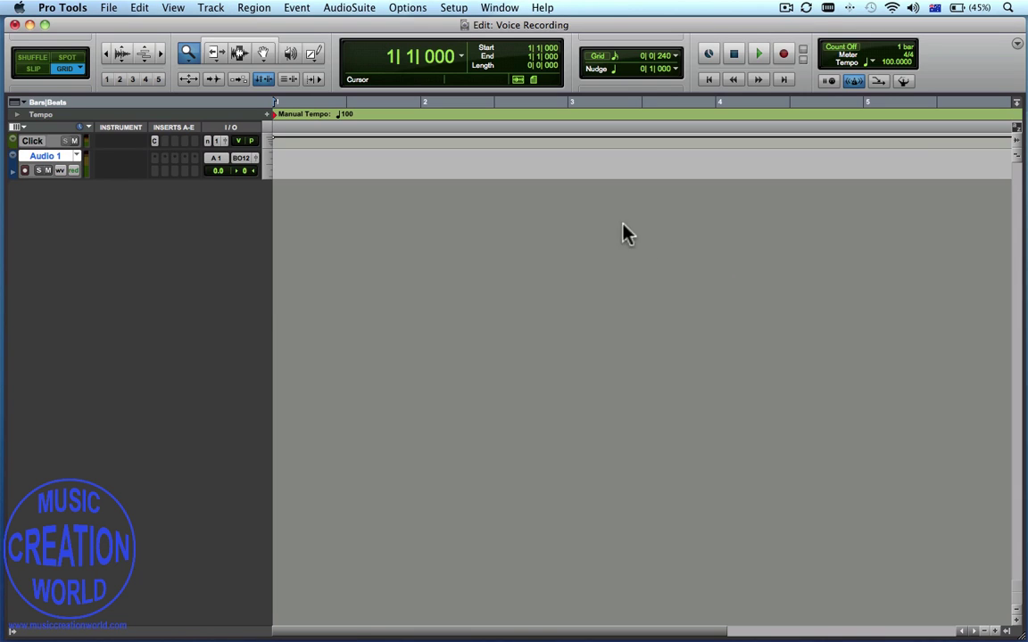
Step: Make Audio 1 large and set its input to A 1 (Mono)
{"action": "left_click", "coordinate": [15, 158]}
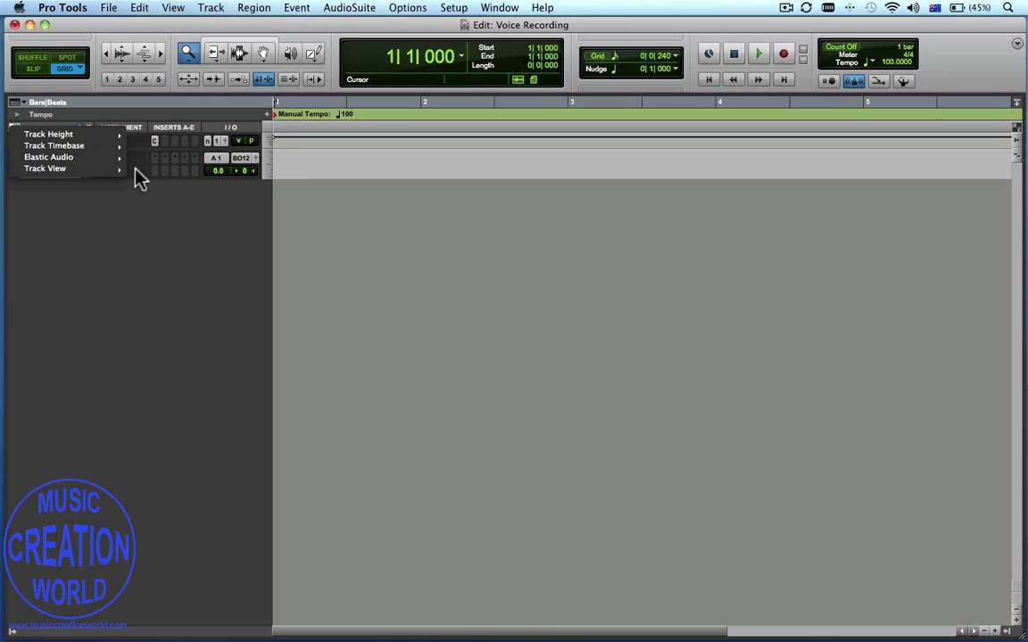
{"action": "mouse_move", "coordinate": [114, 135]}
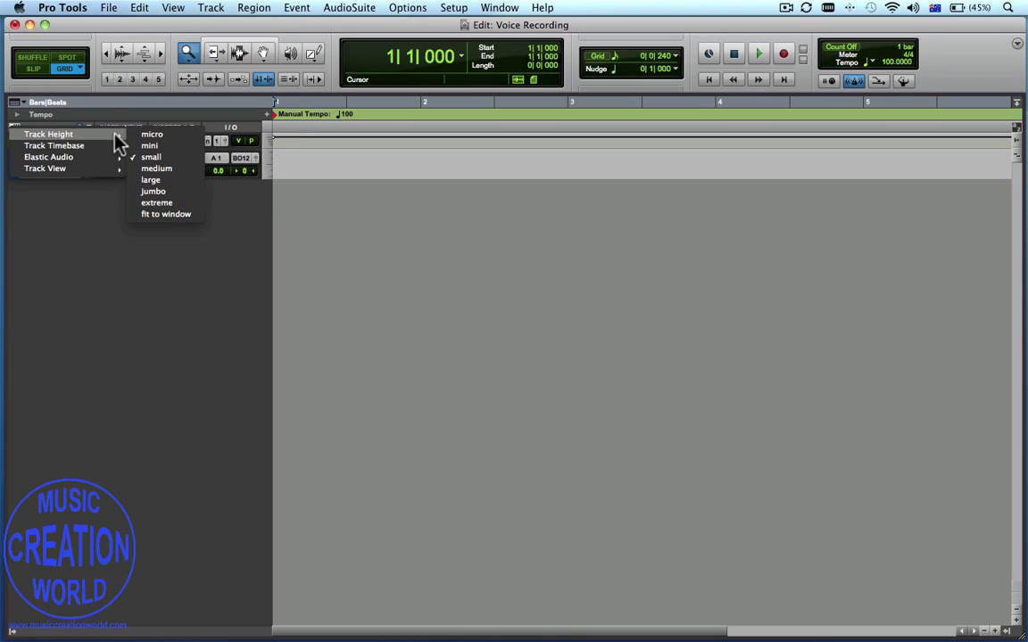
{"action": "left_click", "coordinate": [165, 183]}
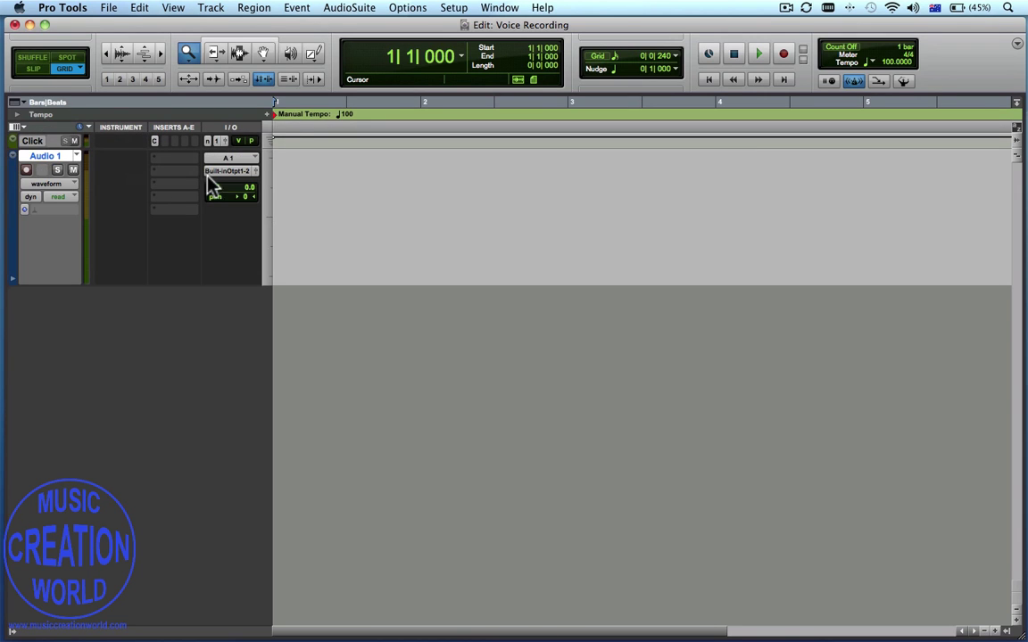
{"action": "left_click", "coordinate": [252, 170]}
{"action": "mouse_move", "coordinate": [258, 160]}
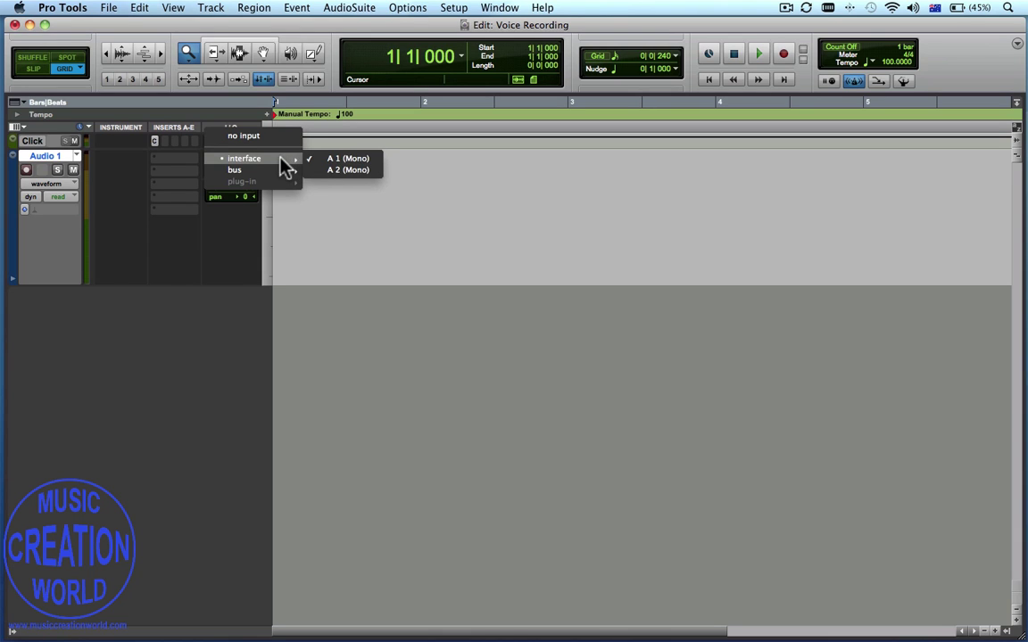
{"action": "left_click", "coordinate": [339, 161]}
{"action": "left_click", "coordinate": [453, 8]}
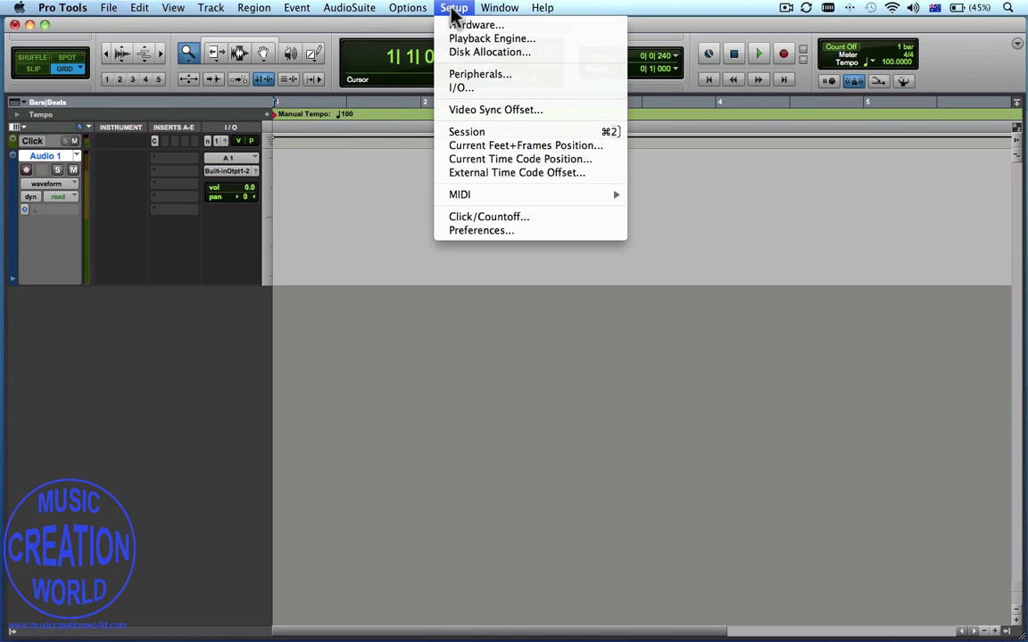
Step: Review the I/O Setup paths, input A 1-2 and output Built-in Output 1-2, and accept
{"action": "left_click", "coordinate": [457, 93]}
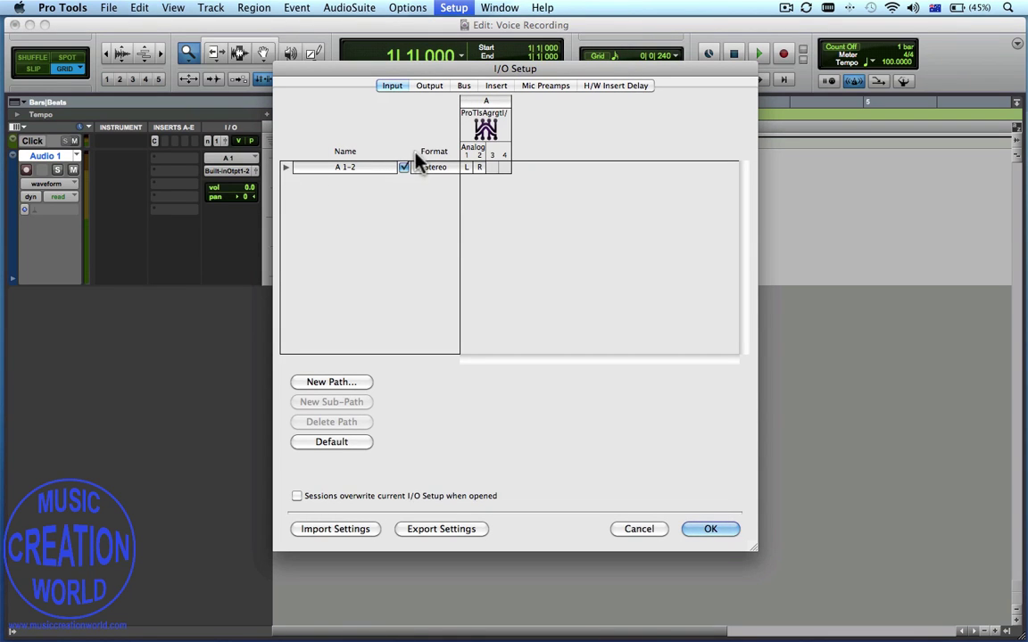
{"action": "left_click", "coordinate": [429, 86]}
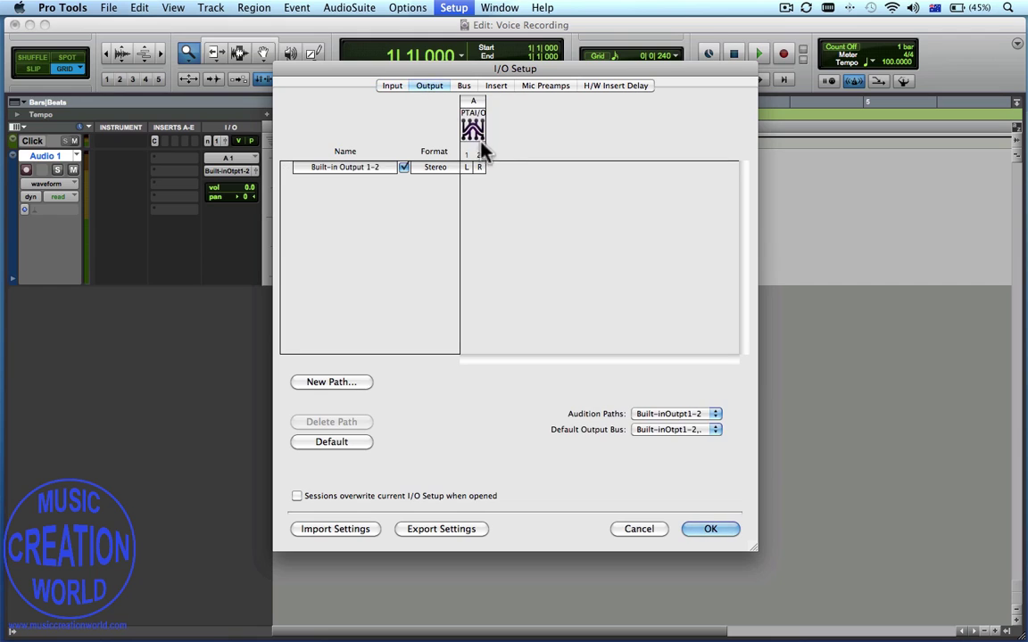
{"action": "left_click", "coordinate": [393, 86]}
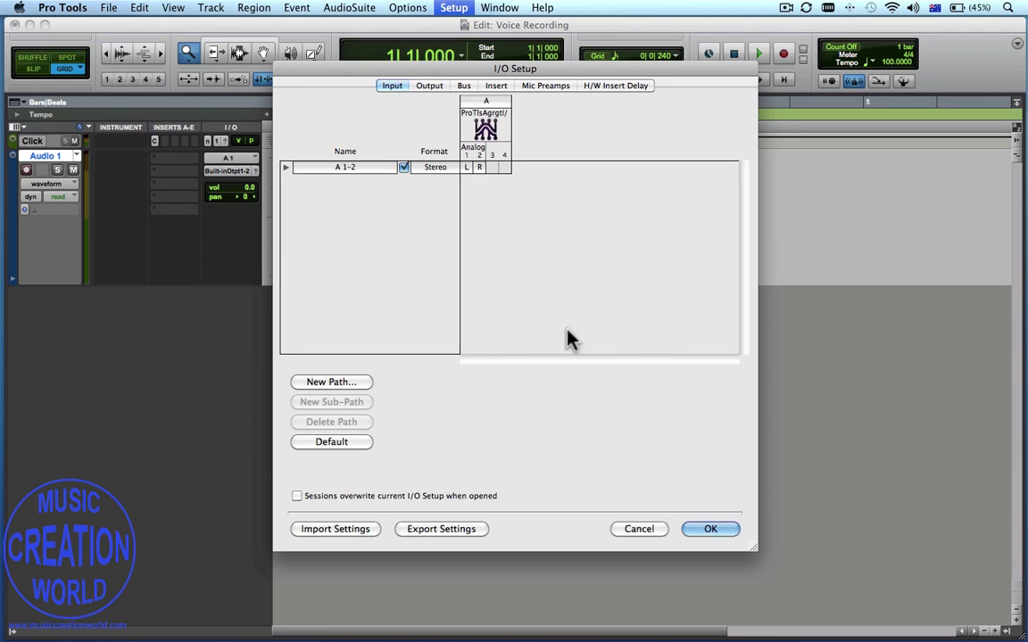
{"action": "left_click", "coordinate": [709, 530]}
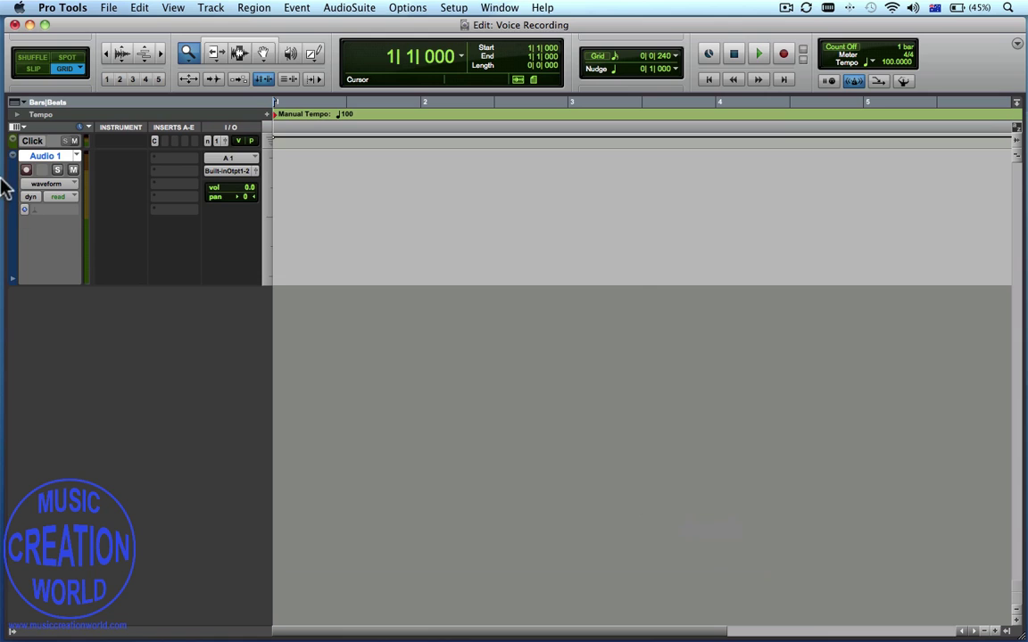
Step: Record a vocal take on Audio 1 from bar 1 to past bar 4, then play it back
{"action": "left_click", "coordinate": [41, 185]}
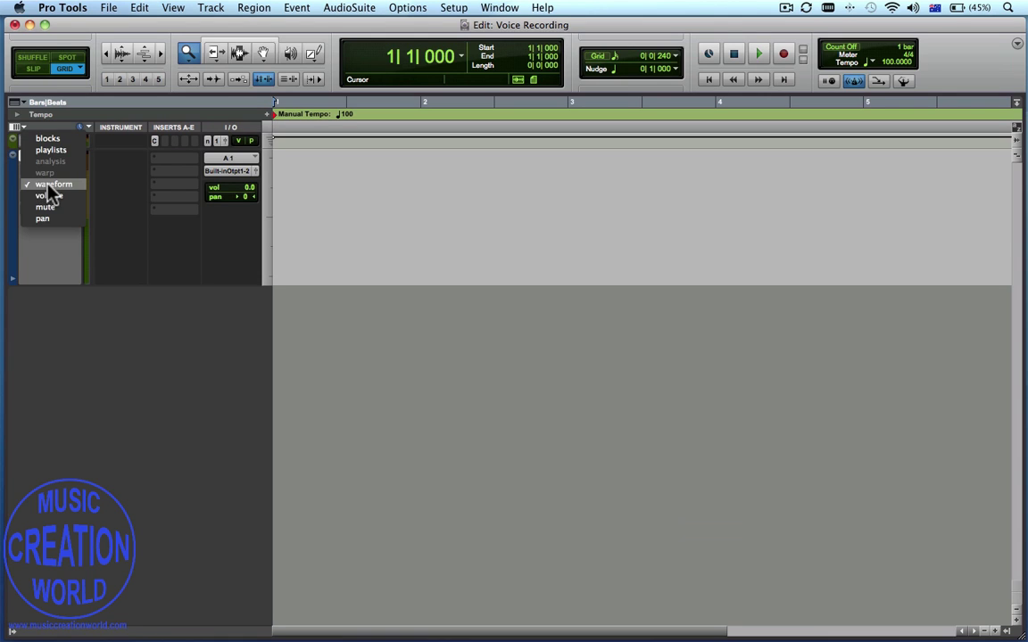
{"action": "left_click", "coordinate": [49, 185]}
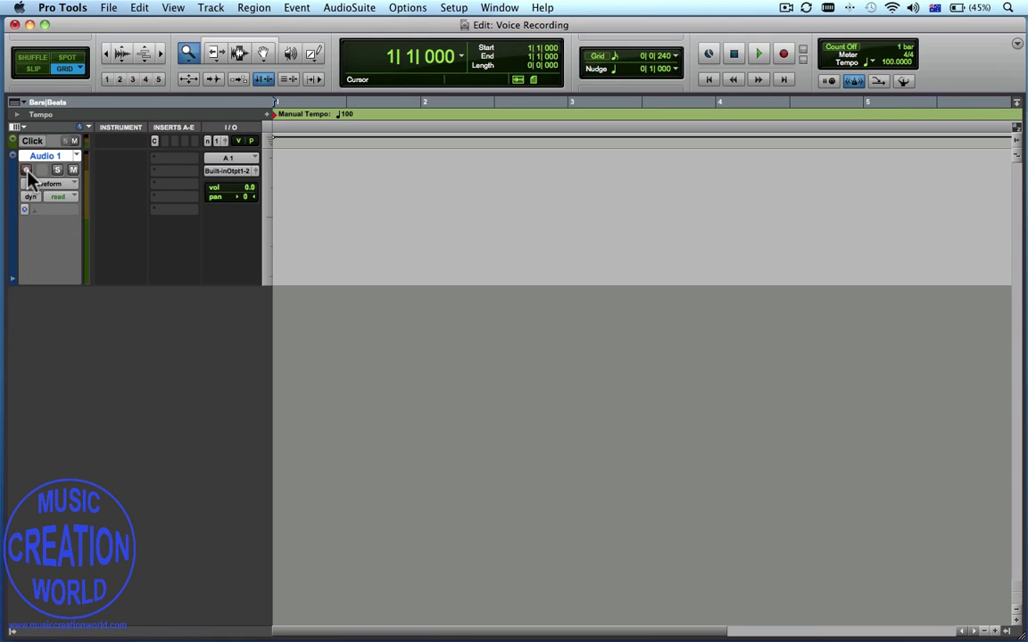
{"action": "left_click", "coordinate": [26, 170]}
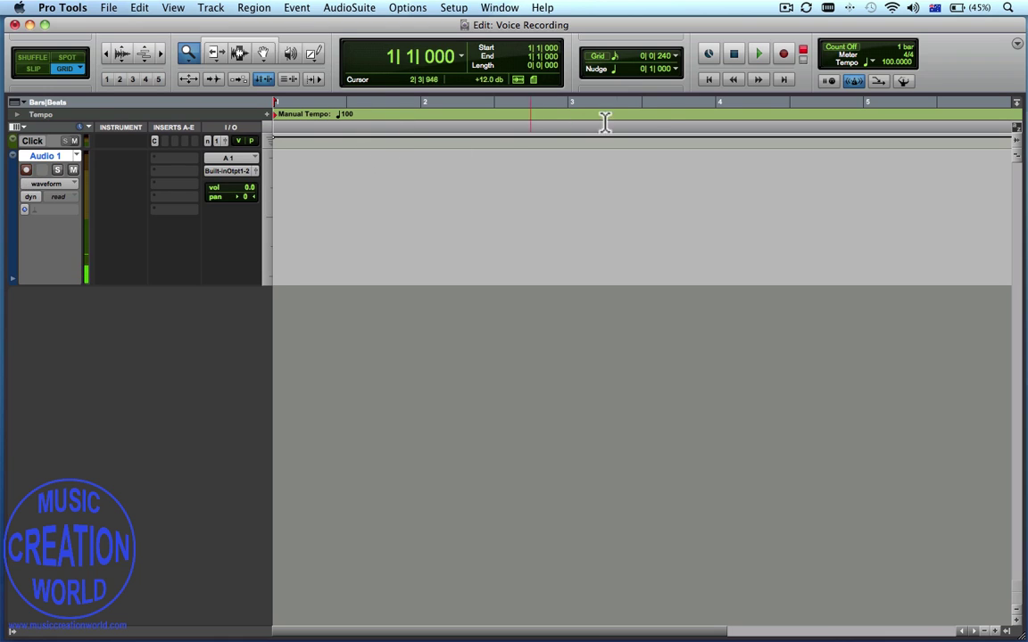
{"action": "left_click", "coordinate": [782, 55]}
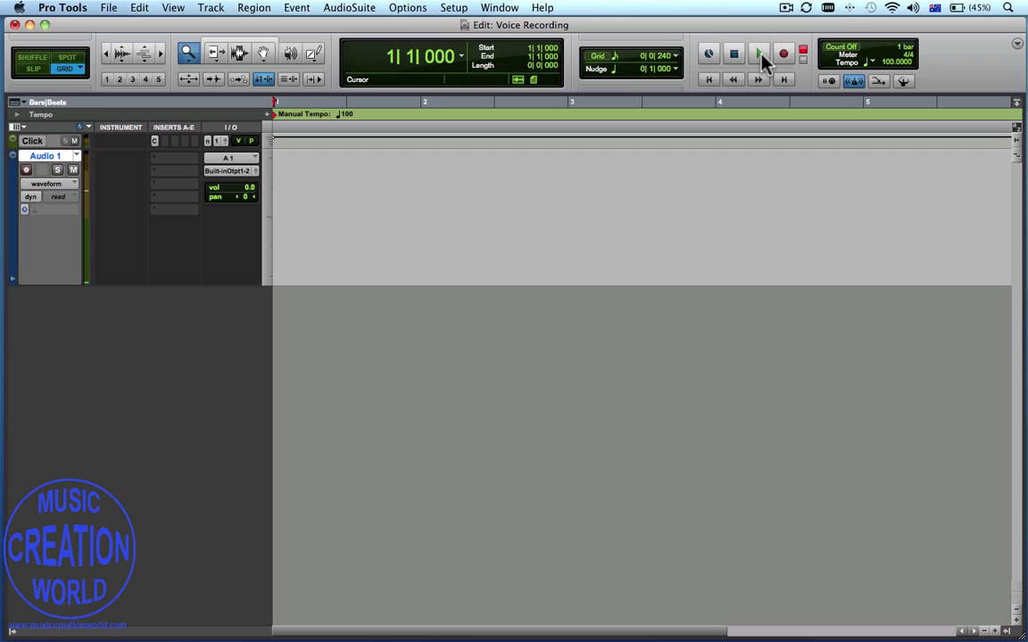
{"action": "left_click", "coordinate": [760, 55]}
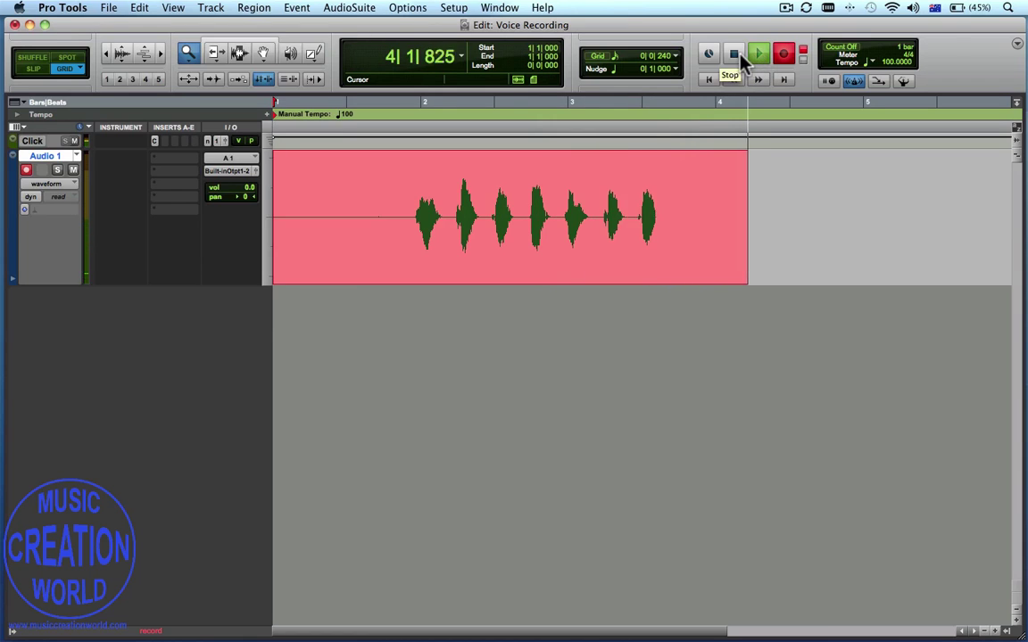
{"action": "left_click", "coordinate": [734, 55]}
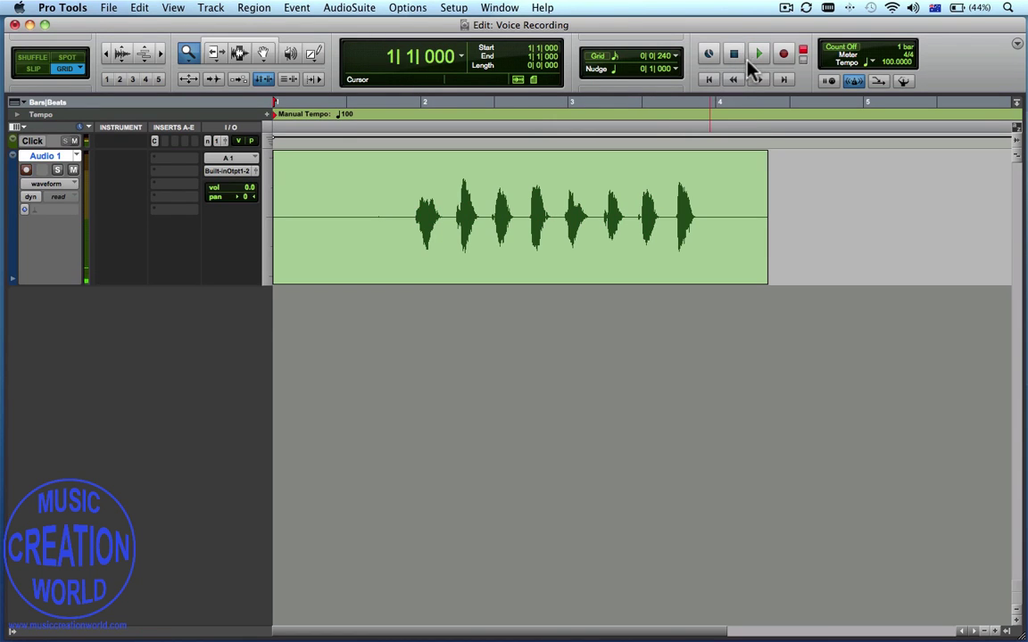
{"action": "left_click", "coordinate": [757, 55]}
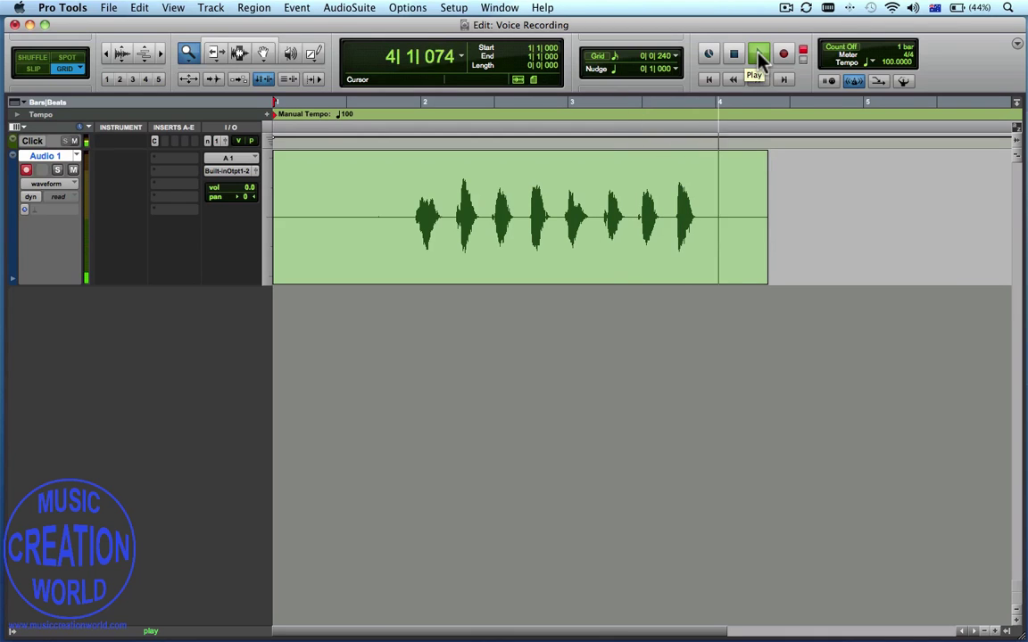
{"action": "left_click", "coordinate": [734, 56]}
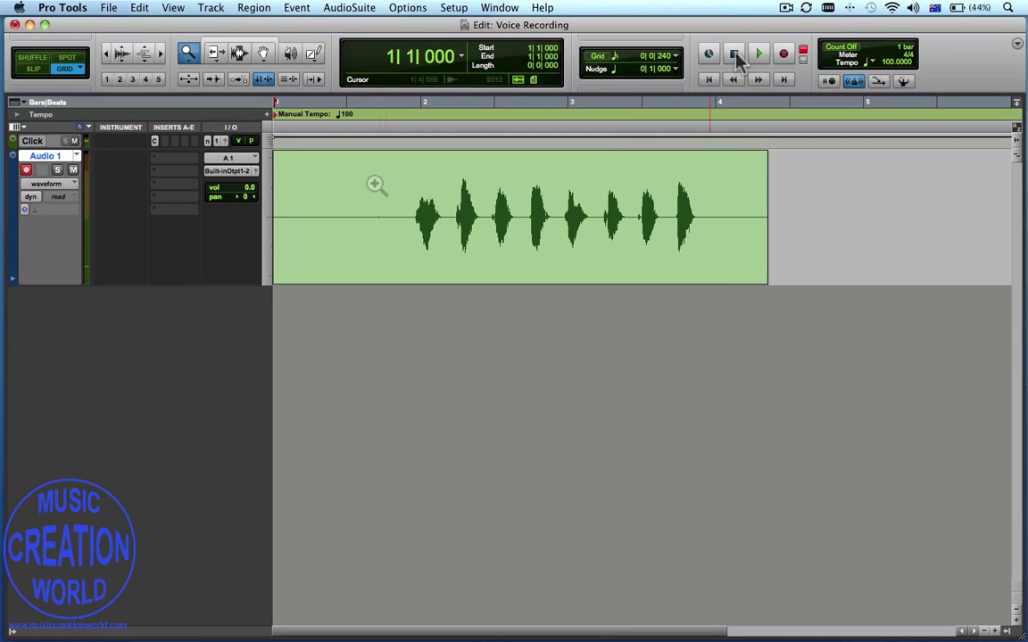
Step: Disarm Audio 1 and, with the Smart Tool, trim the vocal clip's end back toward bar 4
{"action": "left_click", "coordinate": [28, 170]}
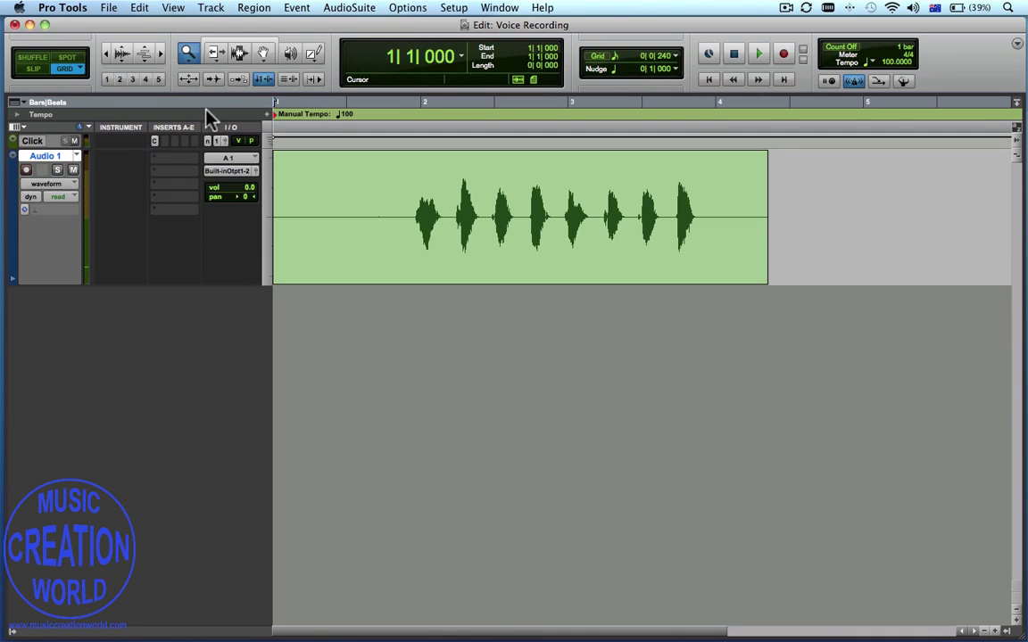
{"action": "left_click", "coordinate": [221, 49]}
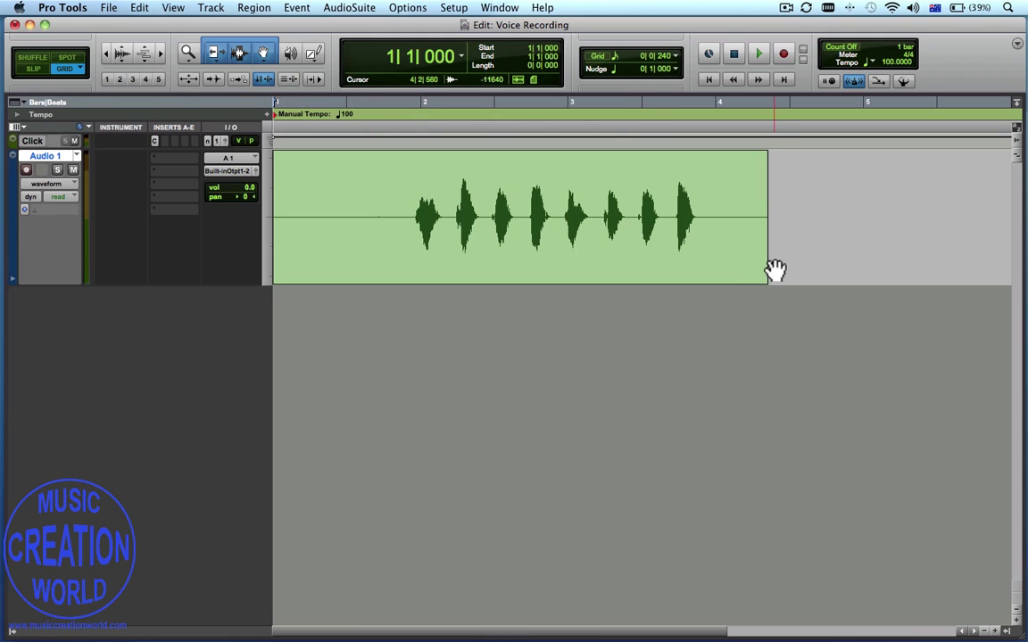
{"action": "left_click_drag", "start_coordinate": [759, 263], "coordinate": [724, 263]}
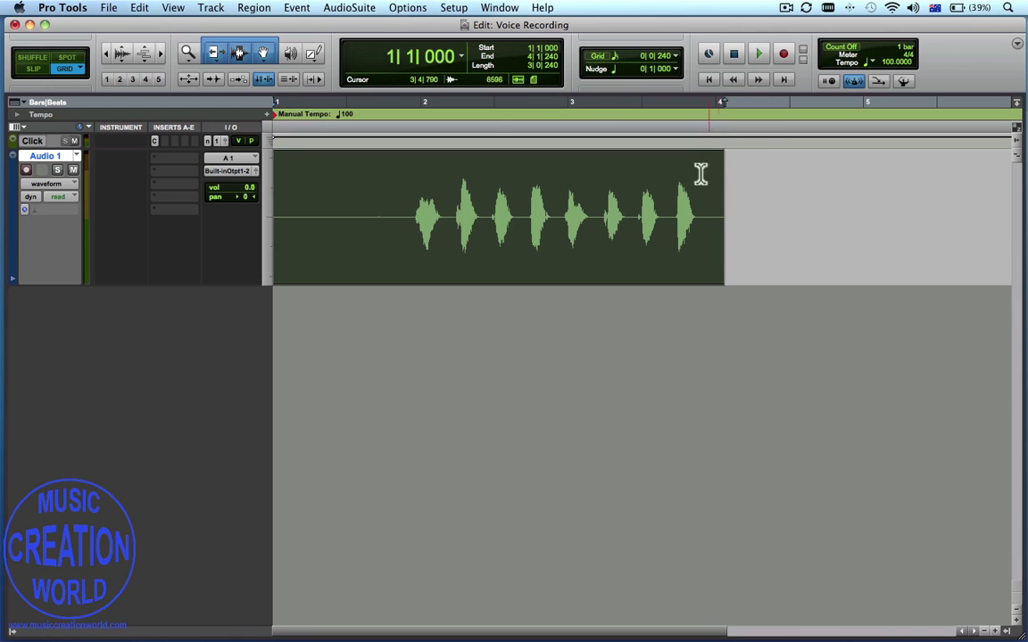
Step: Set the grid to 1/8 note, trim the clip's start to bar 2, and enable loop playback
{"action": "left_click", "coordinate": [625, 55]}
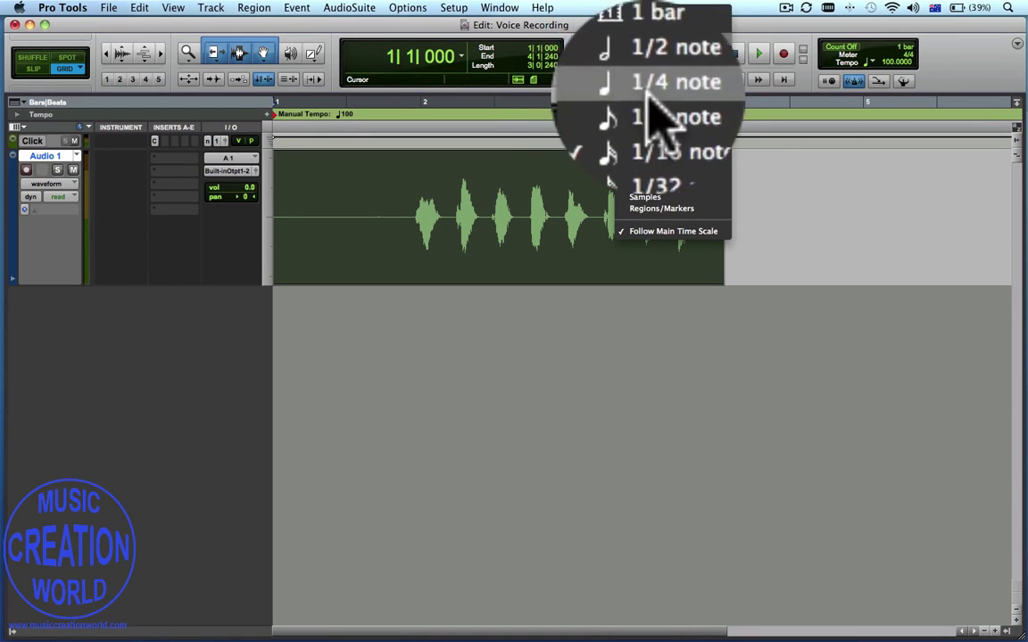
{"action": "left_click", "coordinate": [660, 100]}
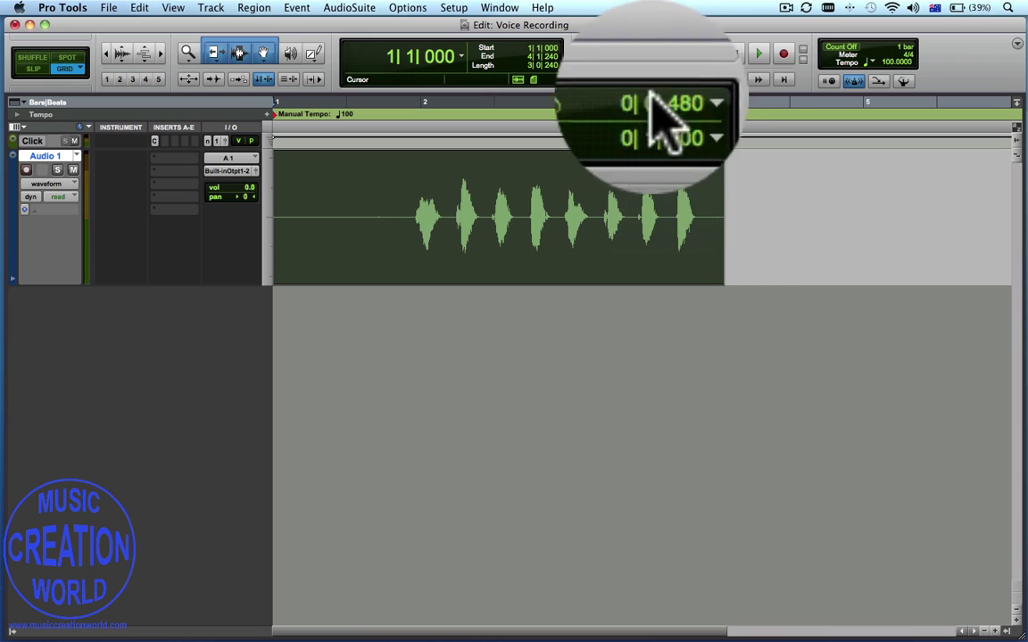
{"action": "left_click", "coordinate": [716, 270]}
{"action": "left_click_drag", "start_coordinate": [283, 270], "coordinate": [419, 272]}
{"action": "left_click", "coordinate": [758, 52]}
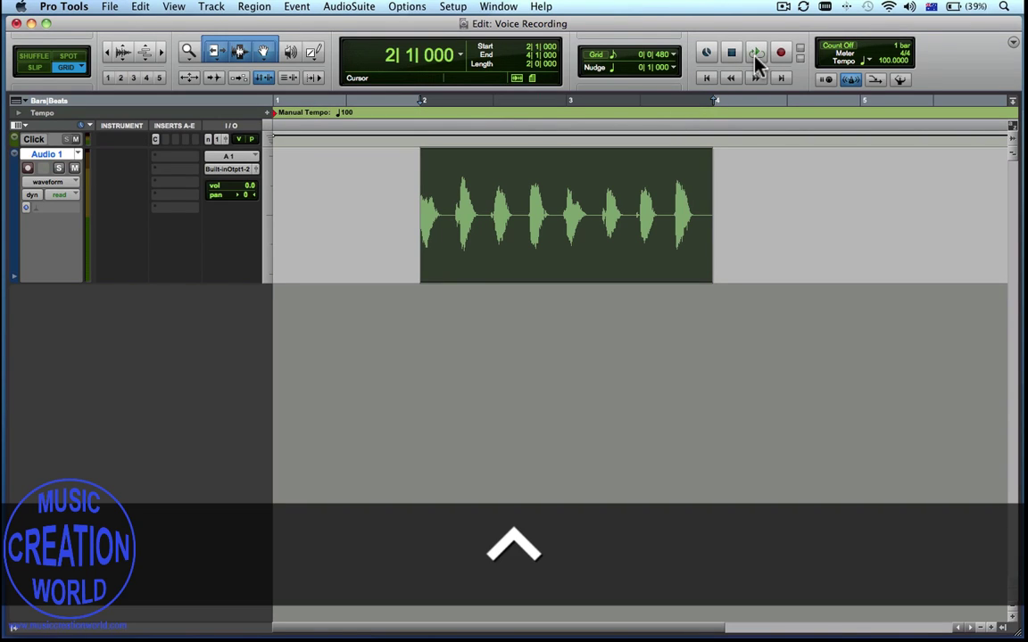
Step: Loop-play the clip, trim its end back to bar 3, and audition the one-bar result
{"action": "left_click", "coordinate": [754, 54]}
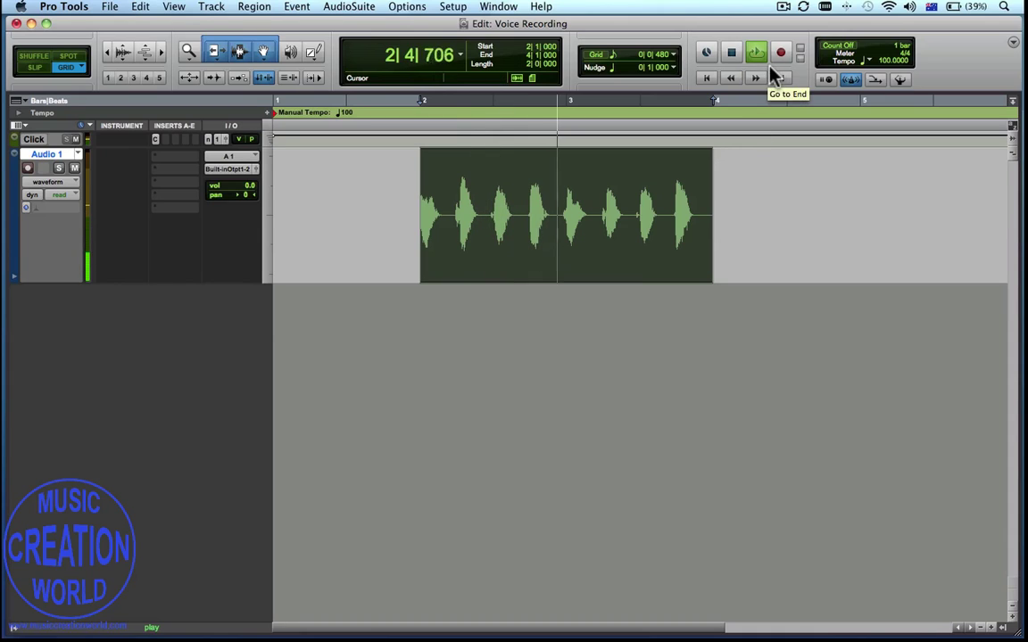
{"action": "left_click", "coordinate": [731, 54]}
{"action": "left_click_drag", "start_coordinate": [704, 272], "coordinate": [566, 271]}
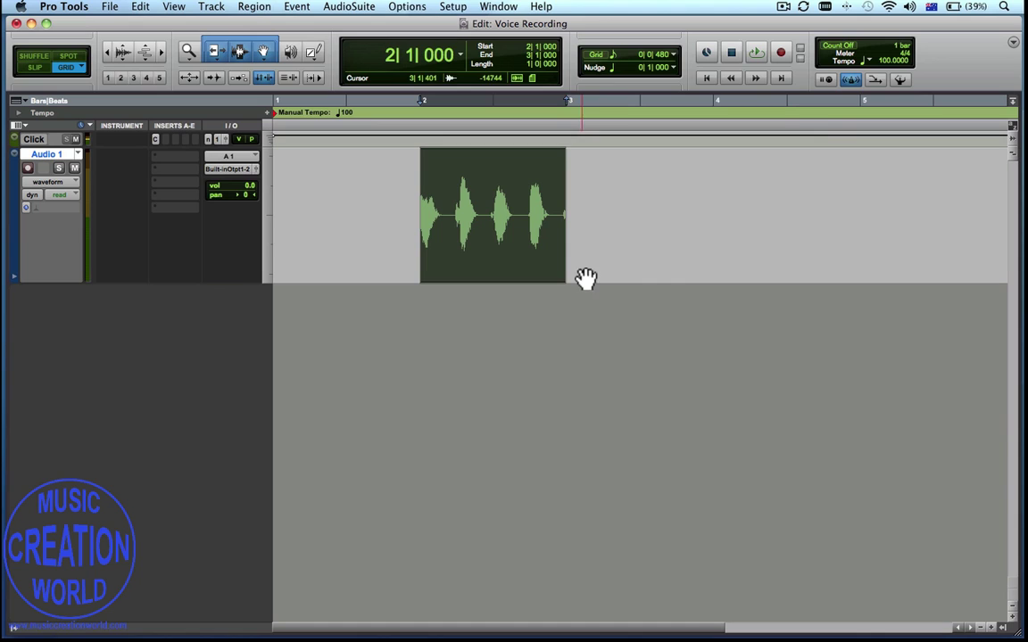
{"action": "left_click", "coordinate": [754, 53]}
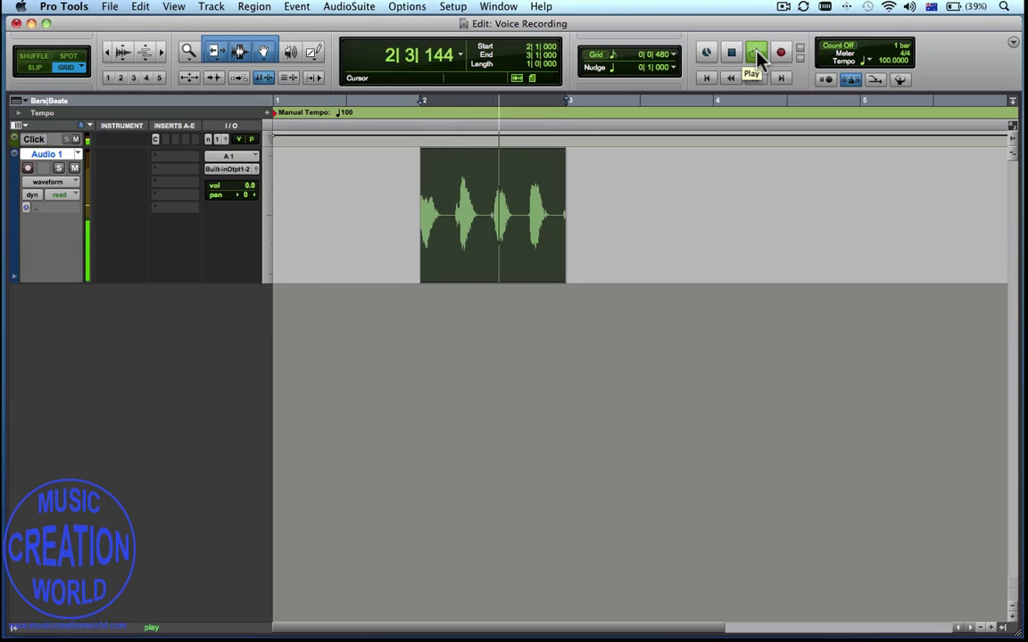
{"action": "left_click", "coordinate": [733, 53]}
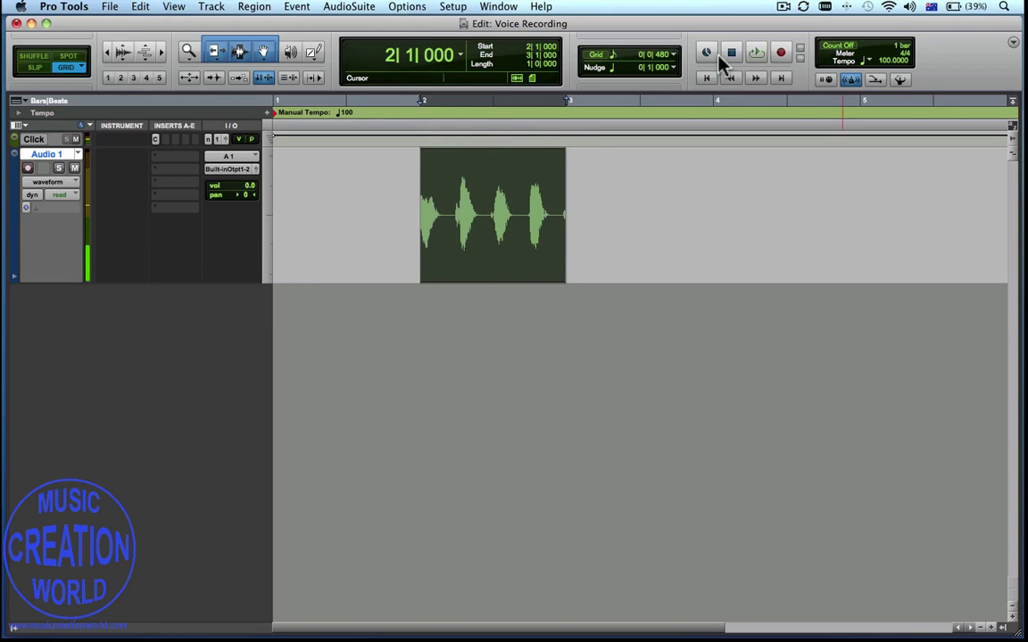
Step: Drag the one-bar vocal clip so it starts at bar 1
{"action": "left_click", "coordinate": [514, 195]}
{"action": "left_click", "coordinate": [516, 248]}
{"action": "left_click_drag", "start_coordinate": [519, 253], "coordinate": [363, 245]}
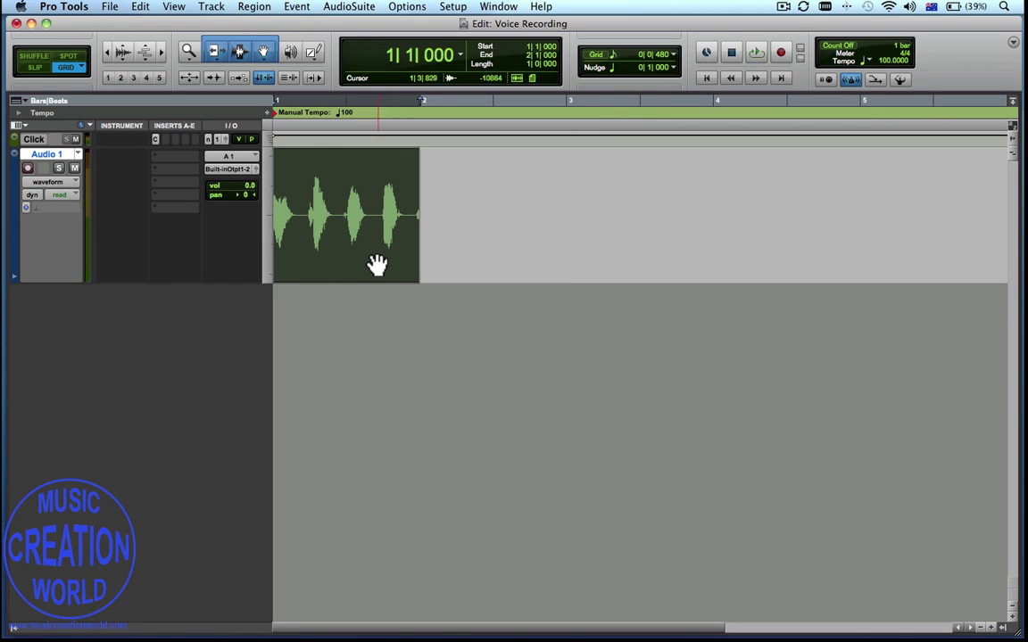
Step: Loop the one-bar vocal region 3 times via Region > Loop, then play it from the start
{"action": "left_click", "coordinate": [262, 9]}
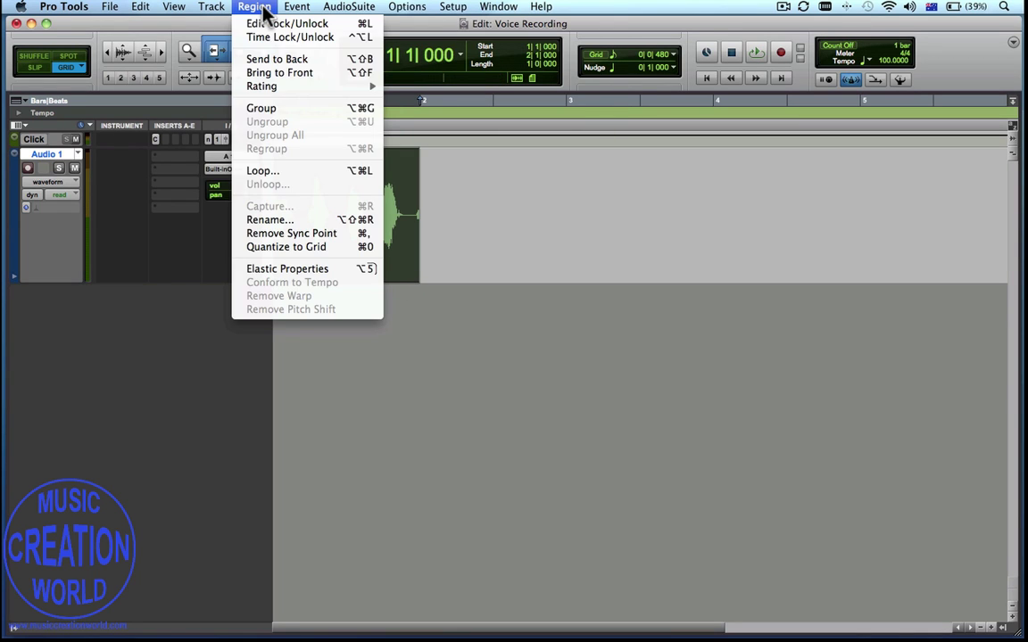
{"action": "left_click", "coordinate": [342, 174]}
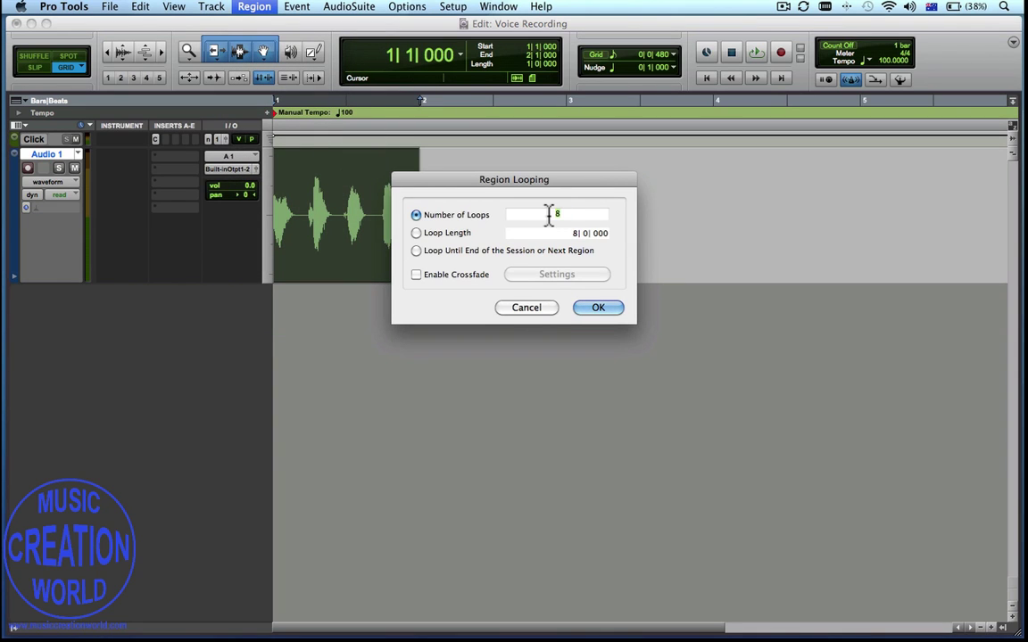
{"action": "type", "text": "3"}
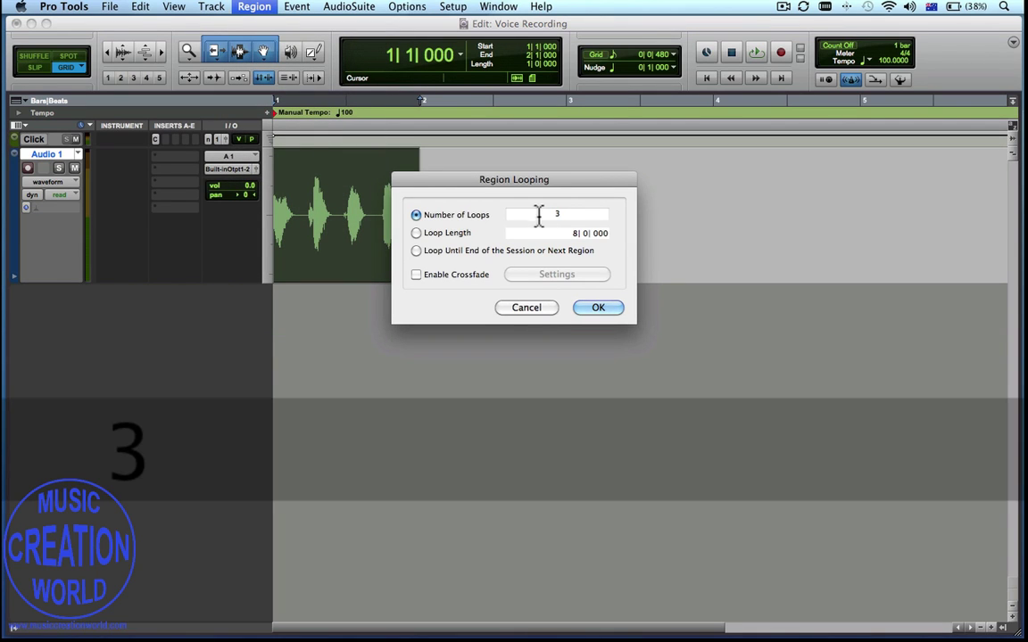
{"action": "left_click", "coordinate": [594, 308]}
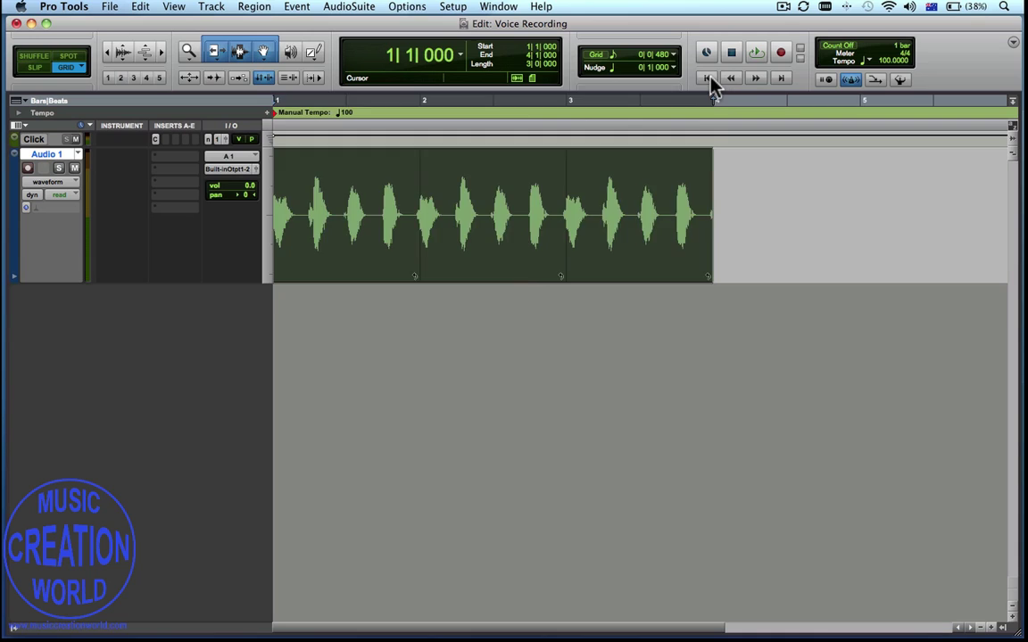
{"action": "left_click", "coordinate": [707, 79]}
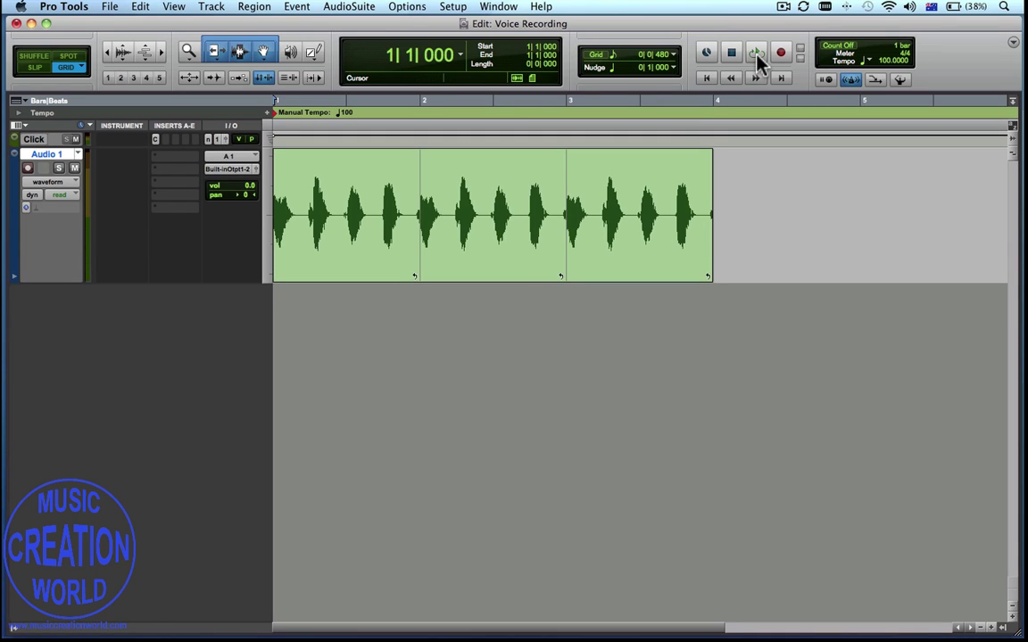
{"action": "left_click", "coordinate": [756, 55]}
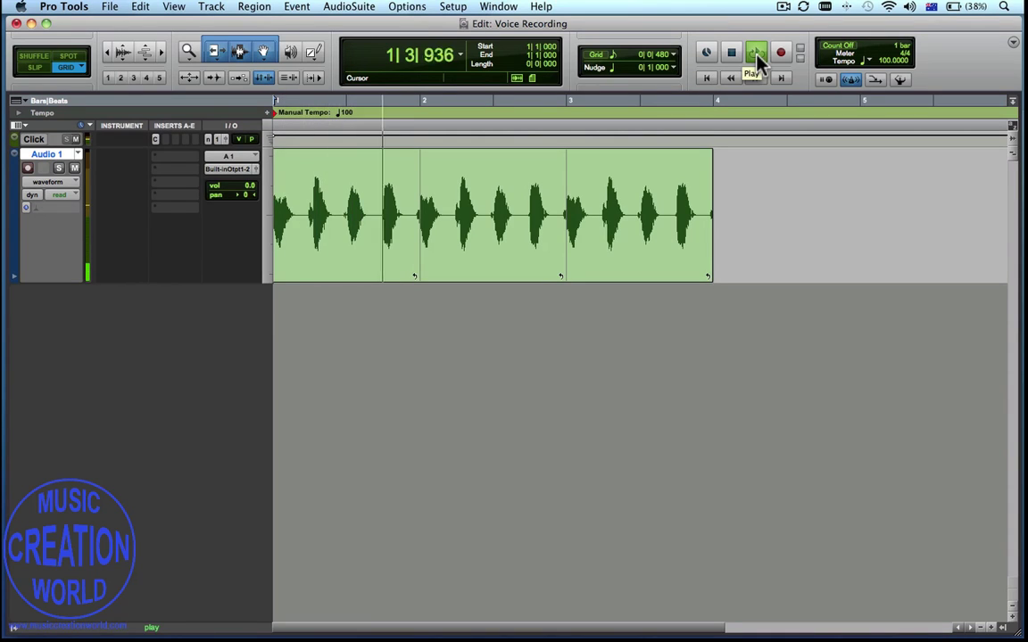
{"action": "left_click", "coordinate": [756, 56]}
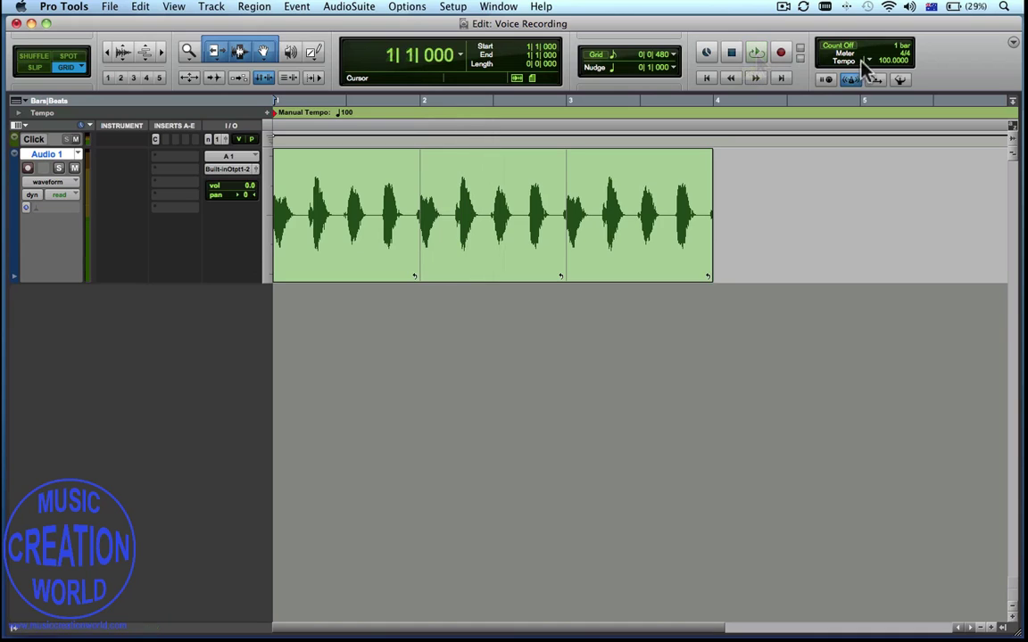
{"action": "left_click", "coordinate": [889, 60]}
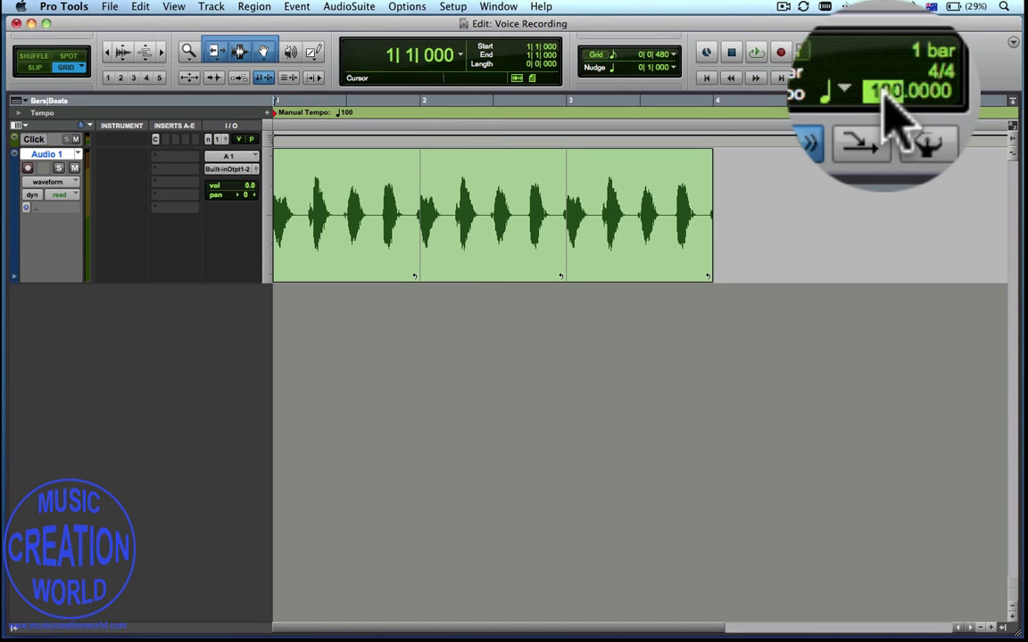
{"action": "type", "text": "120"}
{"action": "key", "text": "Return"}
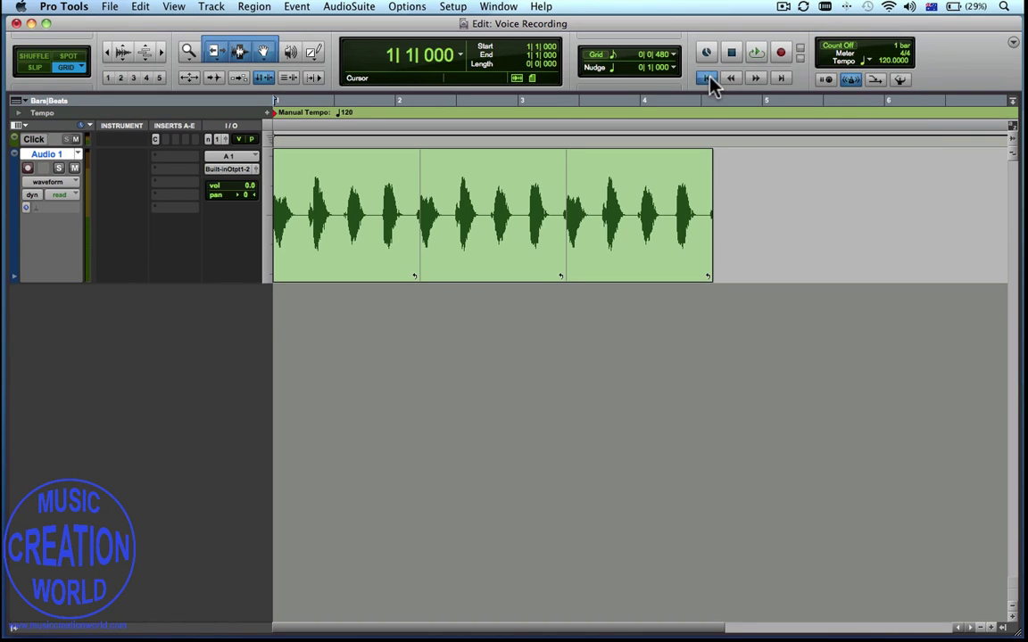
{"action": "left_click", "coordinate": [757, 54]}
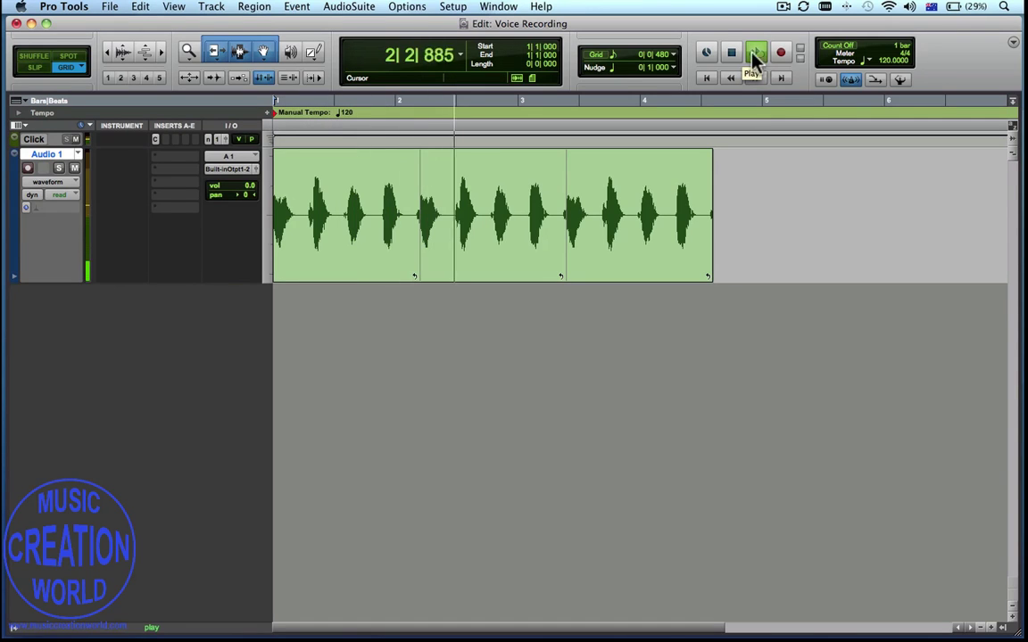
{"action": "left_click", "coordinate": [732, 53]}
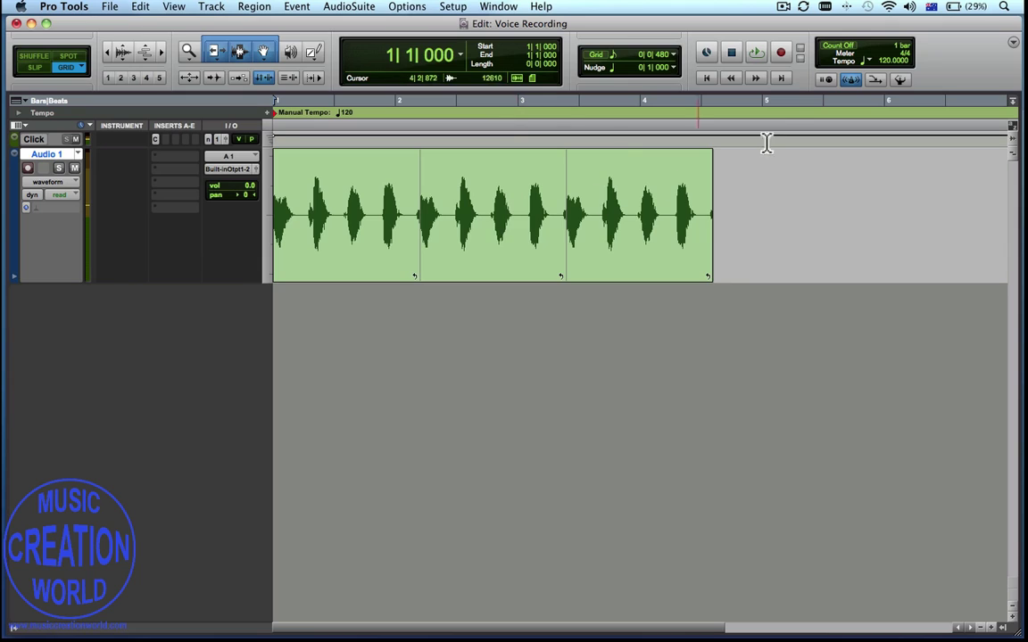
{"action": "left_click", "coordinate": [890, 61]}
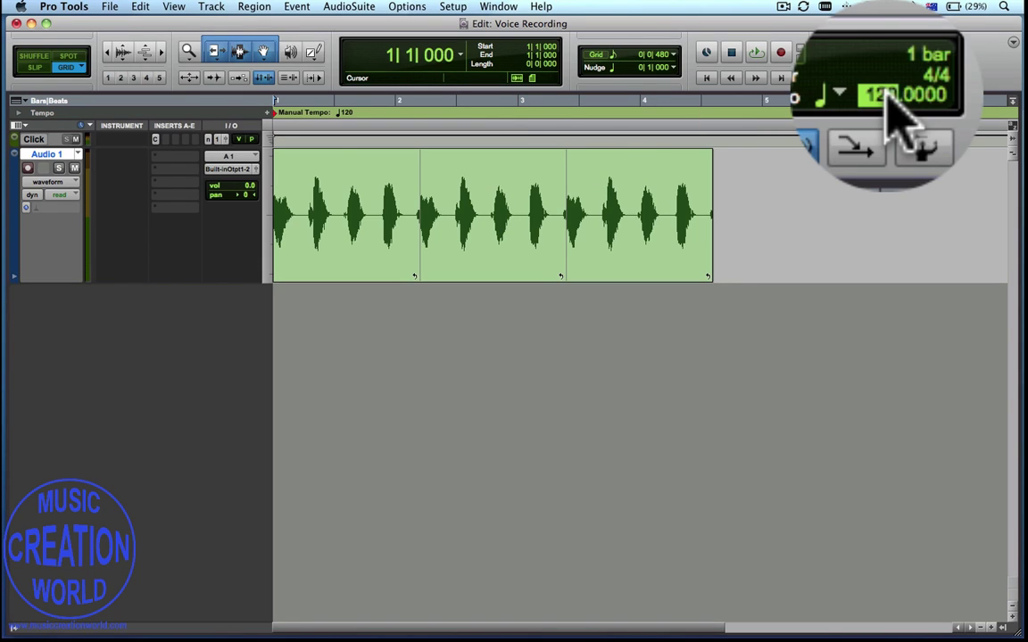
{"action": "type", "text": "100"}
{"action": "key", "text": "Return"}
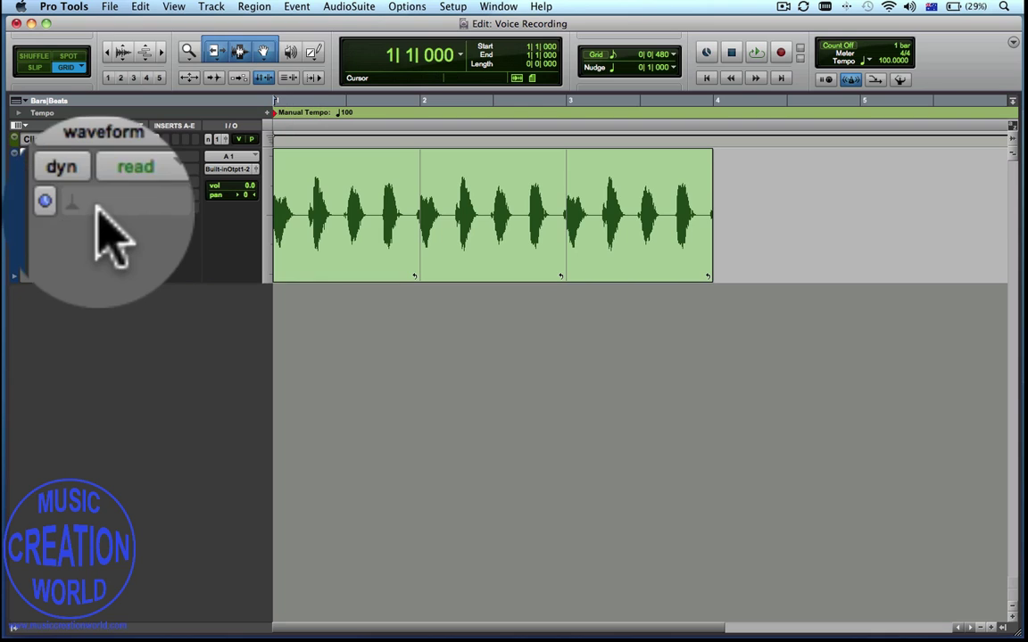
Step: Give Audio 1 Ticks timebase and Polyphonic Elastic Audio, and set the tempo to 120 BPM
{"action": "left_click", "coordinate": [78, 205]}
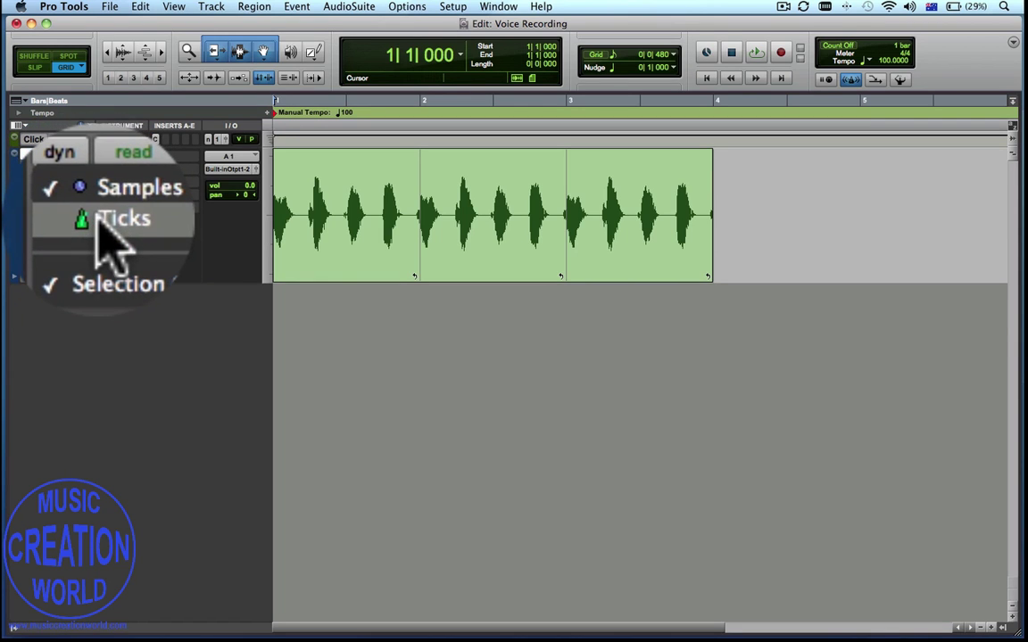
{"action": "left_click", "coordinate": [99, 223]}
{"action": "left_click", "coordinate": [98, 214]}
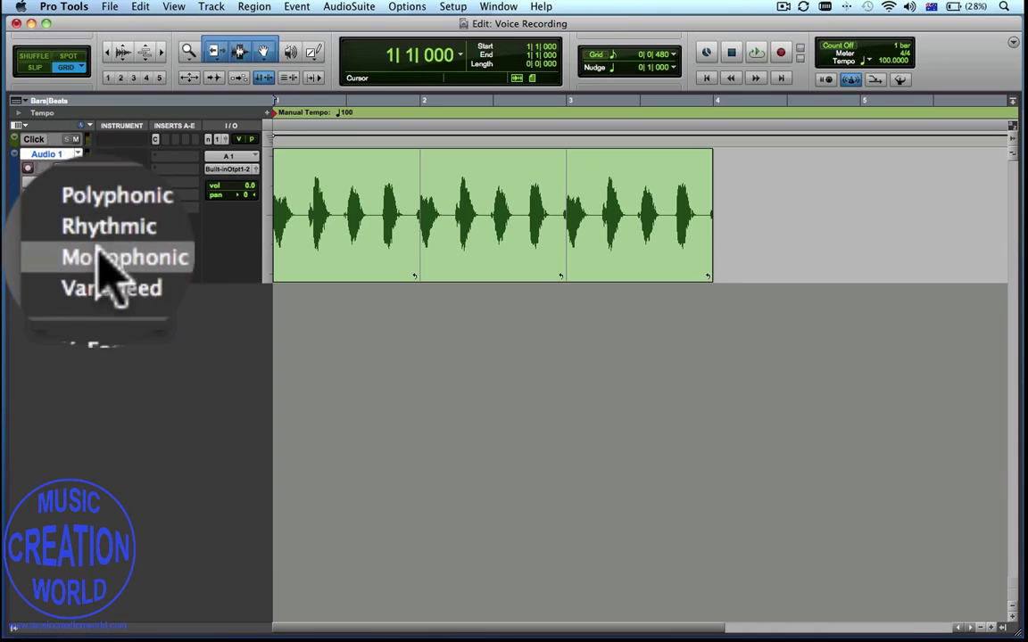
{"action": "left_click", "coordinate": [96, 227]}
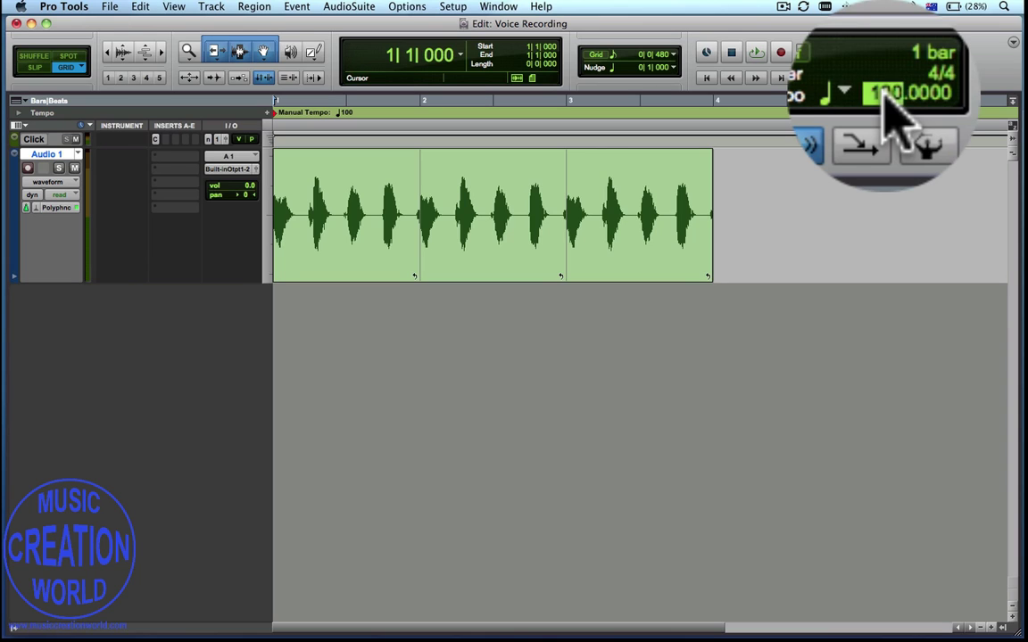
{"action": "type", "text": "120"}
{"action": "key", "text": "Return"}
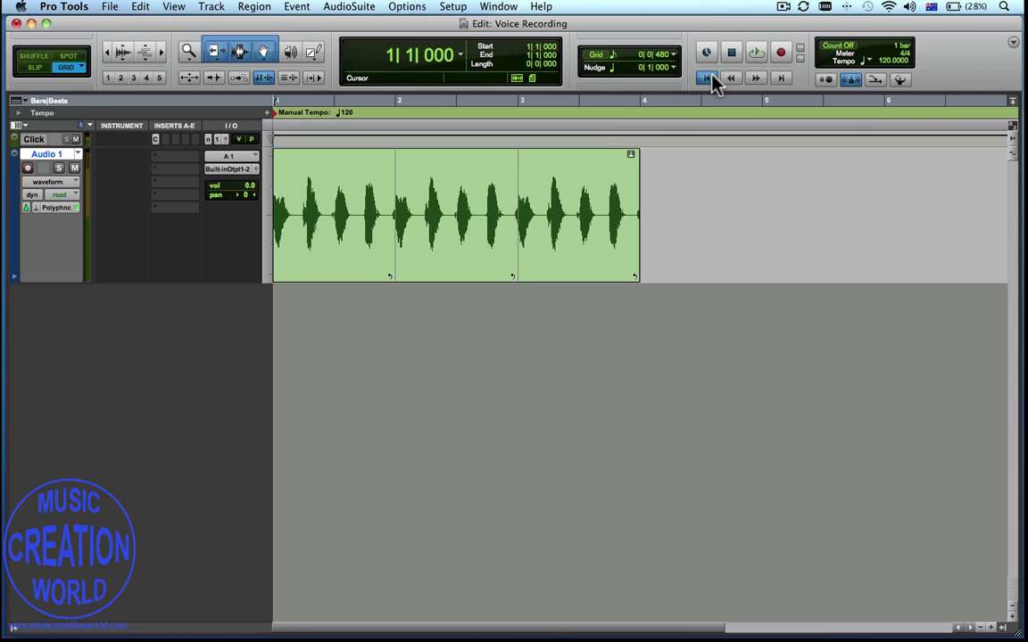
{"action": "left_click", "coordinate": [756, 53]}
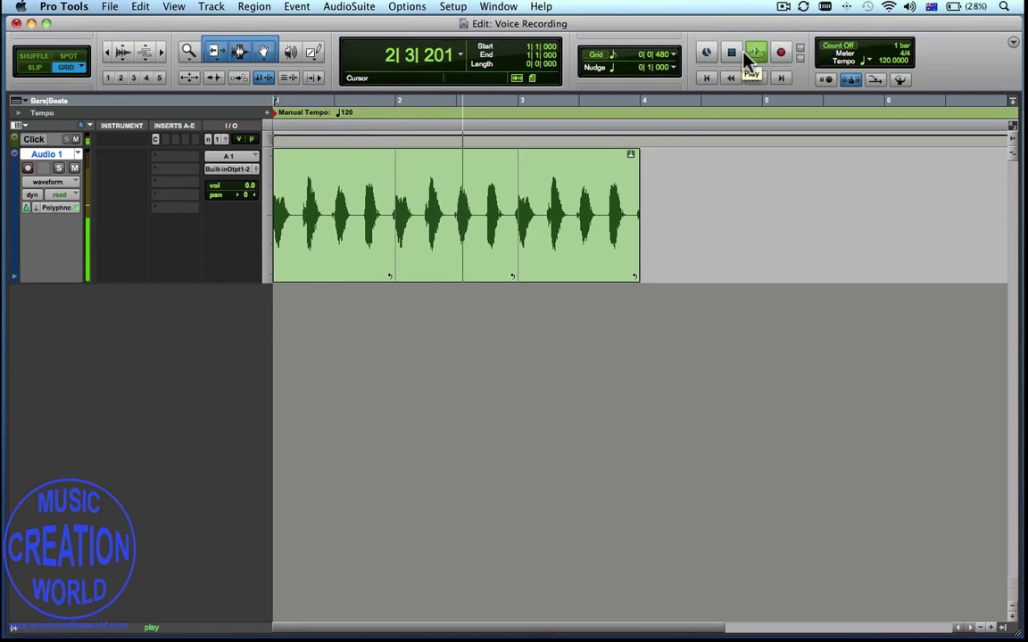
{"action": "left_click", "coordinate": [731, 54]}
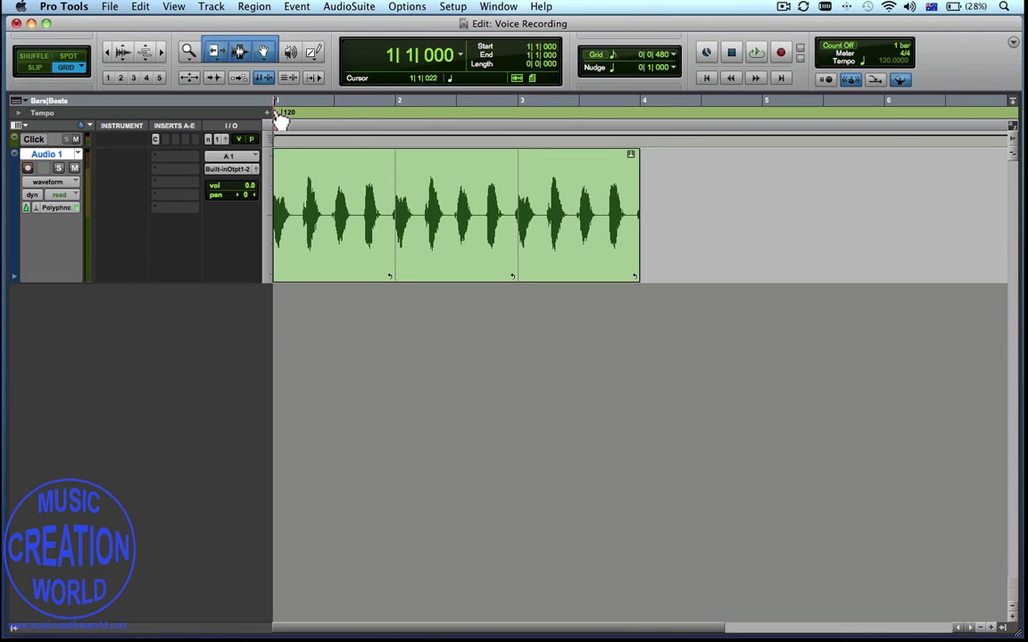
Step: Add tempo changes of 140 BPM at bar 2 and 160 BPM at bar 3
{"action": "left_click", "coordinate": [396, 123]}
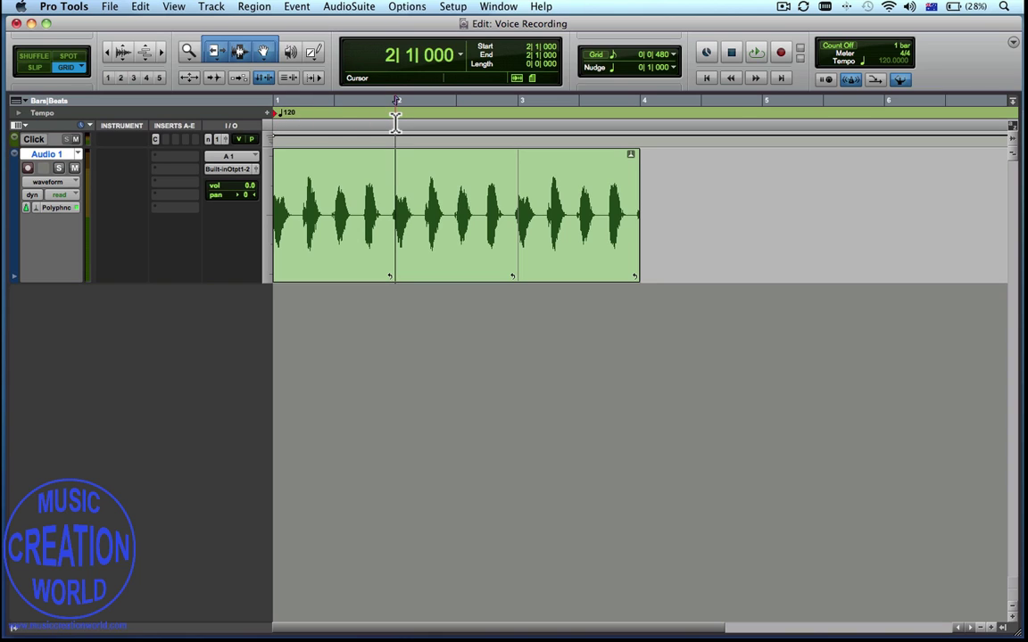
{"action": "left_click", "coordinate": [269, 113]}
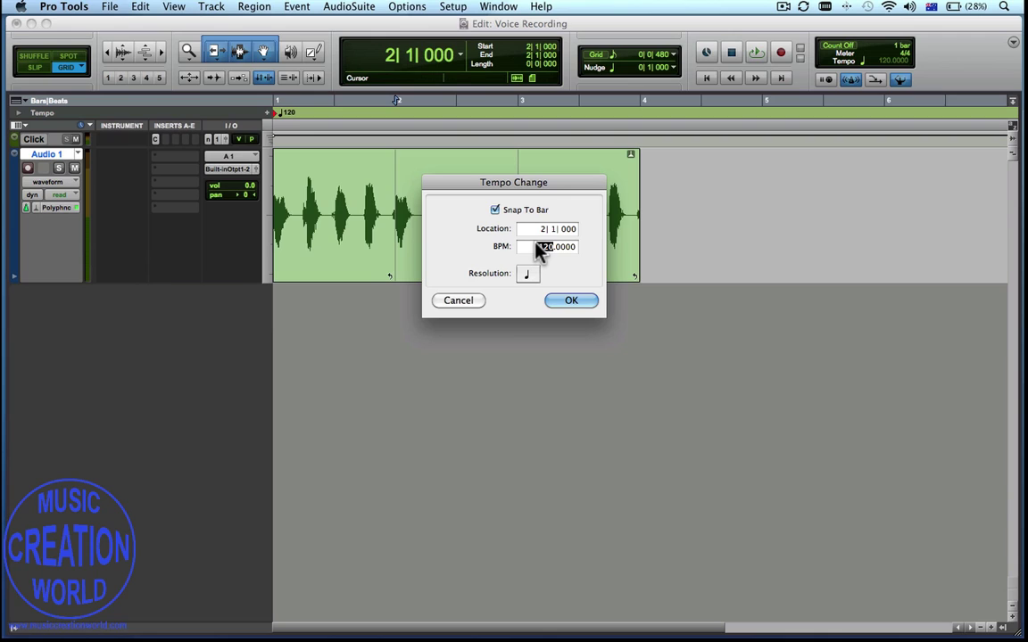
{"action": "type", "text": "140"}
{"action": "left_click", "coordinate": [571, 301]}
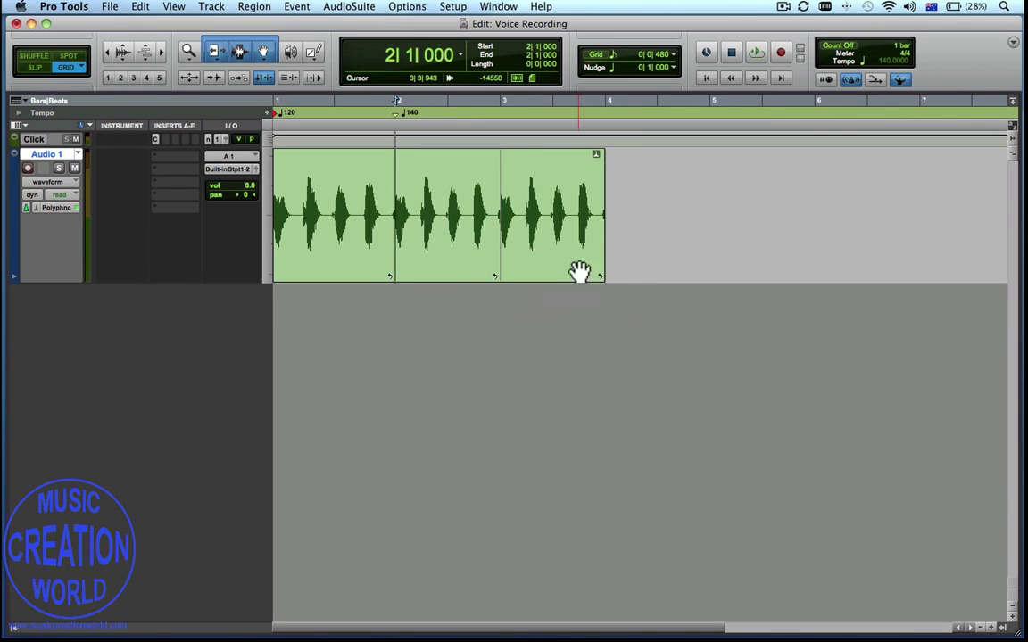
{"action": "left_click", "coordinate": [507, 114]}
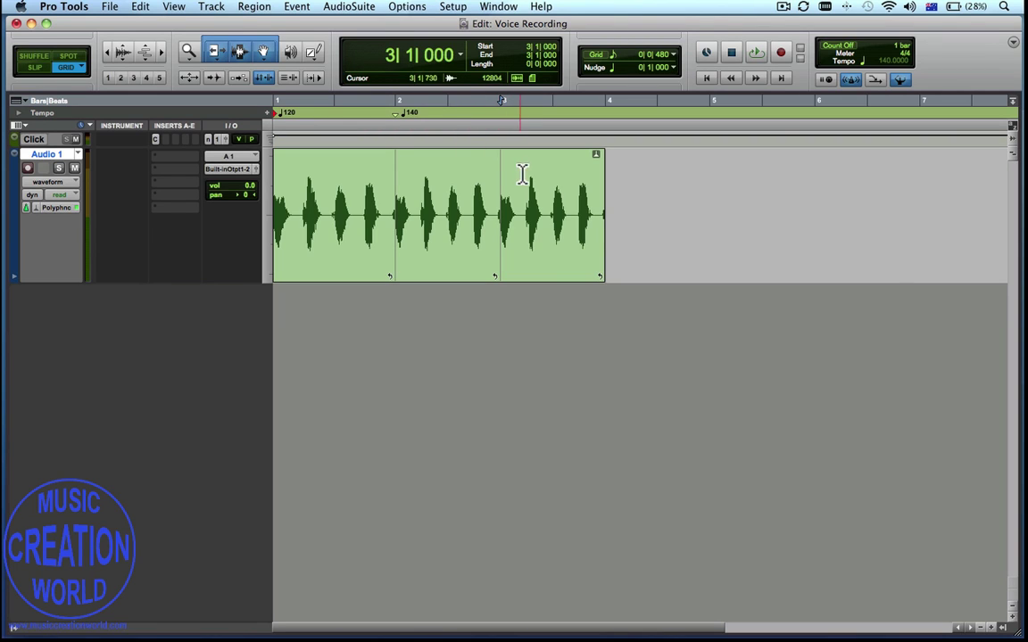
{"action": "left_click", "coordinate": [267, 114]}
{"action": "type", "text": "160"}
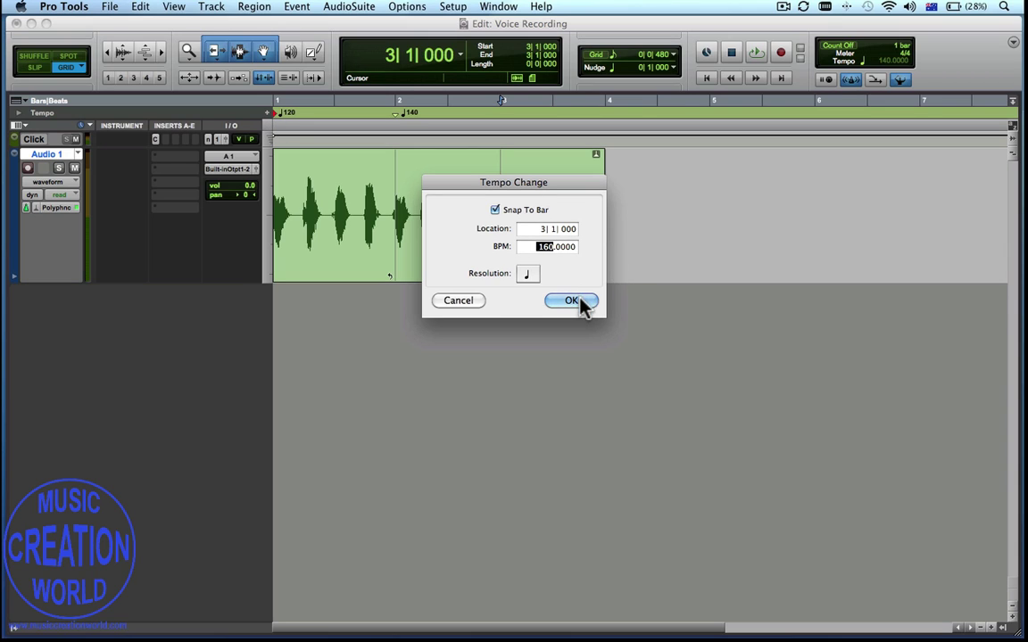
{"action": "left_click", "coordinate": [580, 301]}
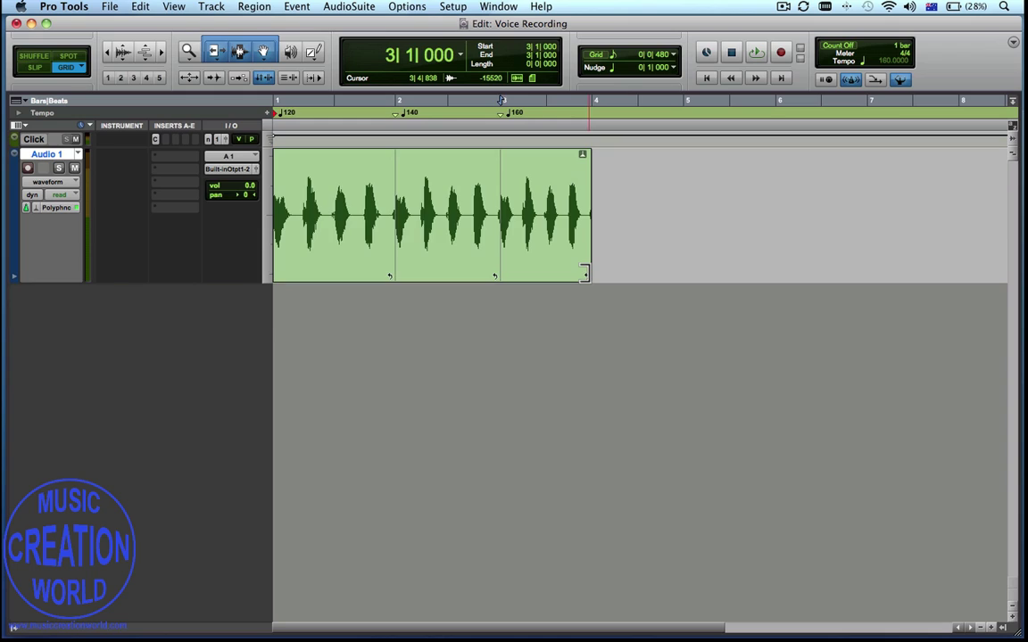
Step: Loop the vocal region out to bar 5 and add a 100 BPM tempo change at bar 4
{"action": "key", "text": "super+a"}
{"action": "left_click_drag", "start_coordinate": [589, 273], "coordinate": [682, 270]}
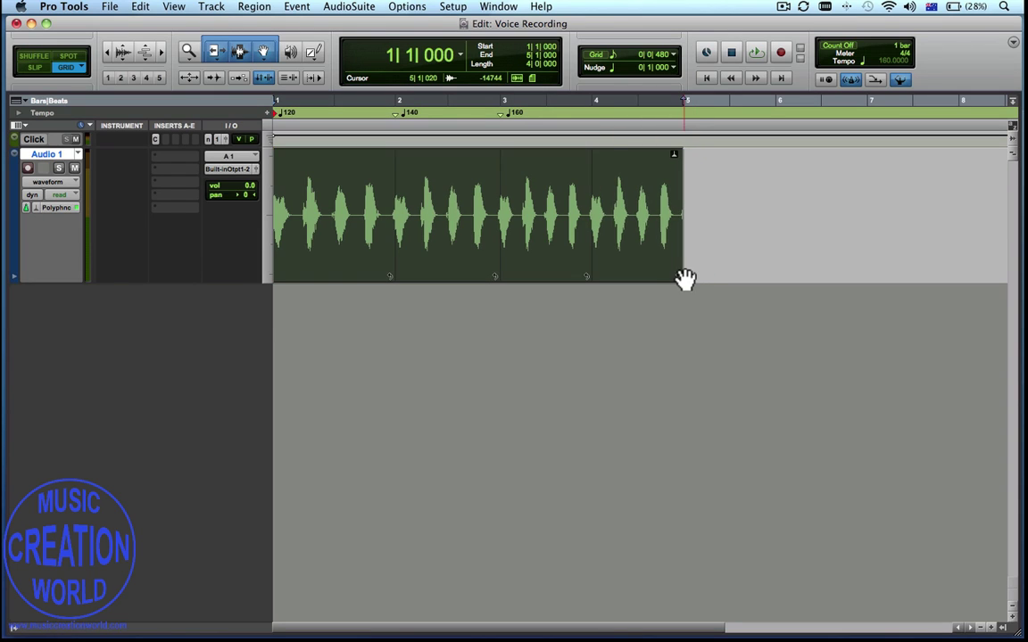
{"action": "left_click", "coordinate": [594, 127]}
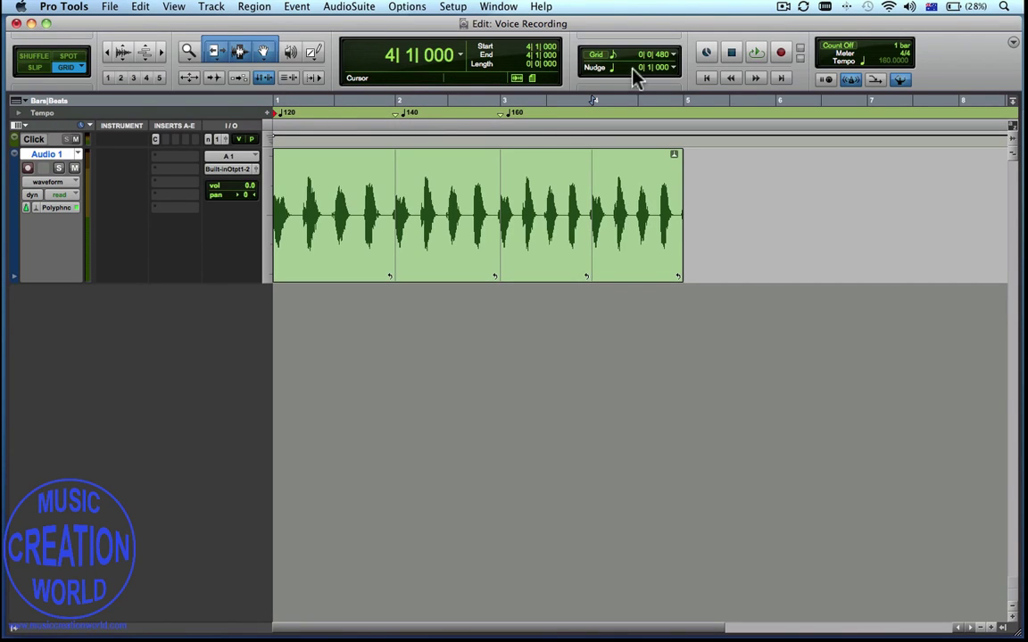
{"action": "left_click", "coordinate": [269, 114]}
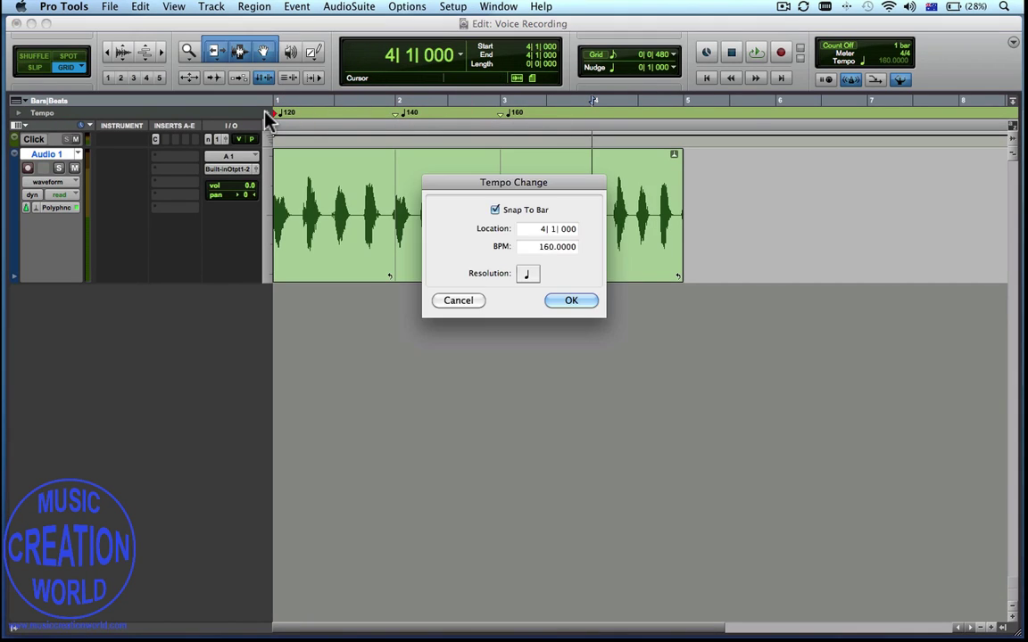
{"action": "type", "text": "100"}
{"action": "left_click", "coordinate": [578, 302]}
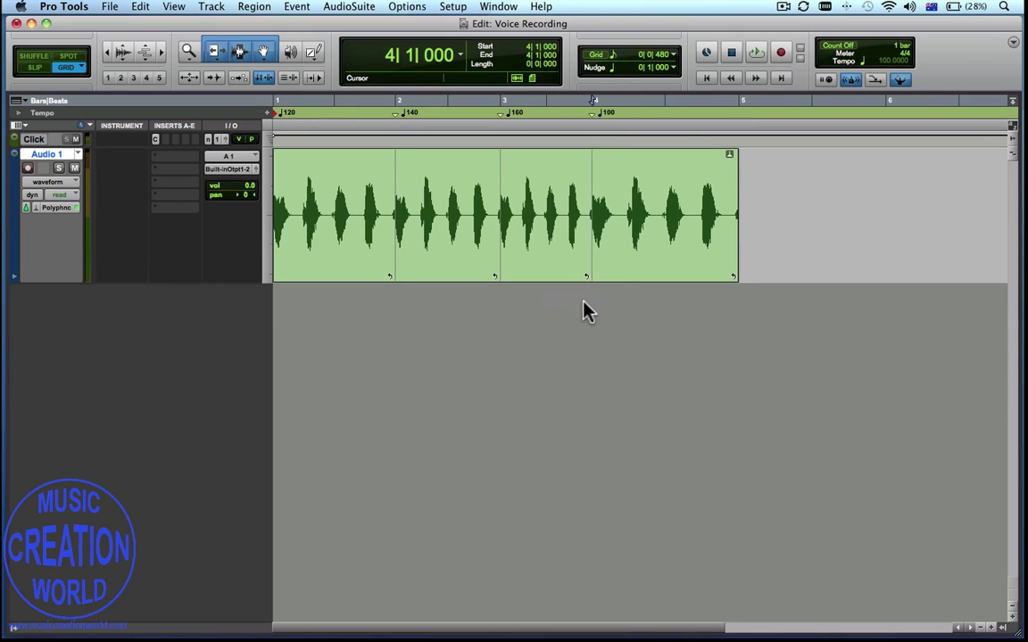
Step: Play the session from the start to hear the tempo changes, then stop
{"action": "left_click", "coordinate": [710, 80]}
{"action": "left_click", "coordinate": [756, 54]}
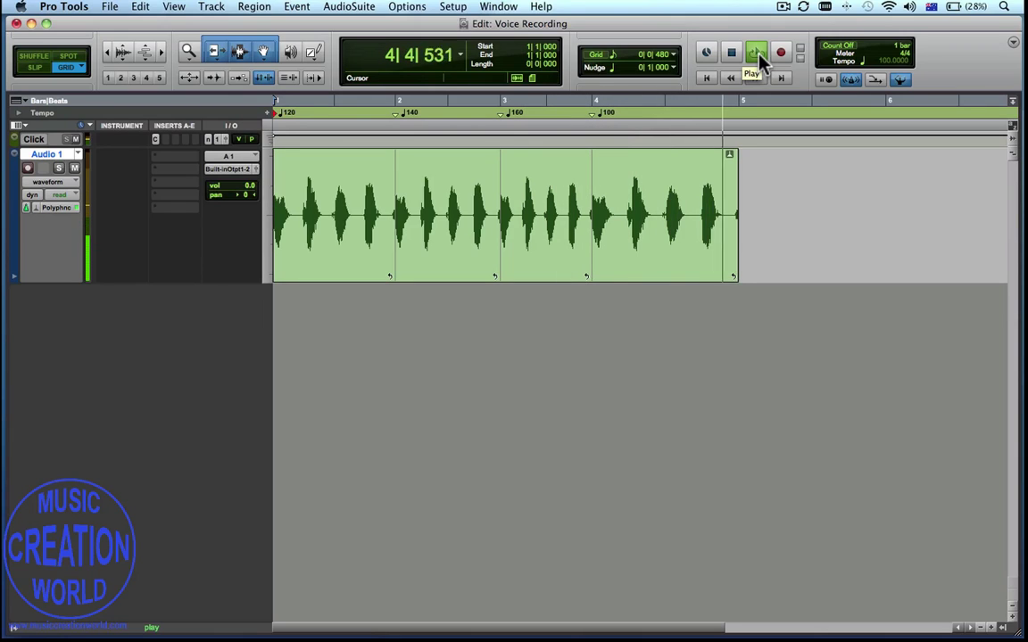
{"action": "left_click", "coordinate": [732, 53]}
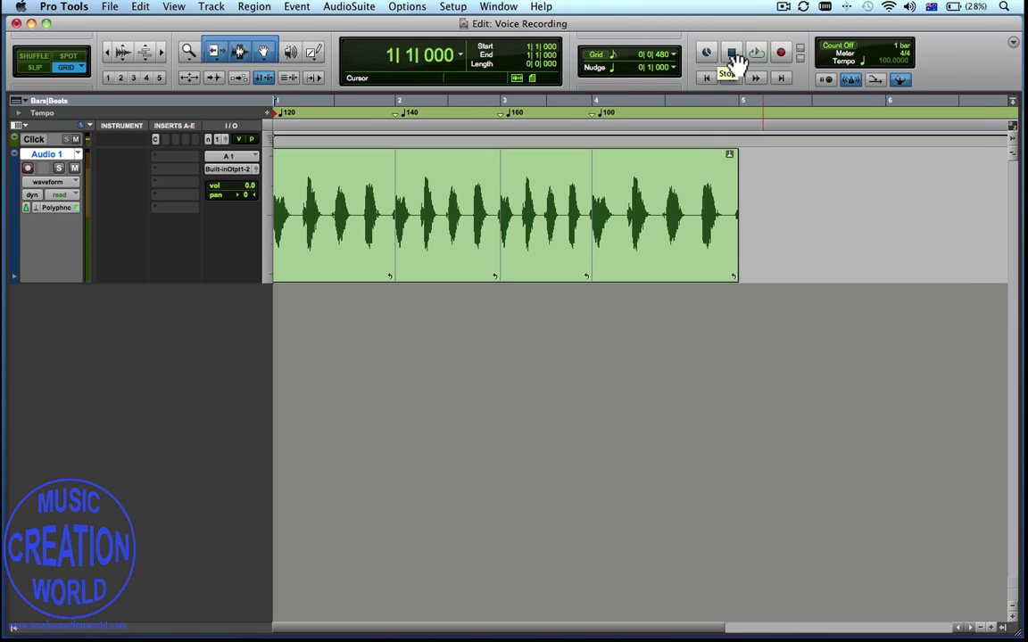
Step: Switch off loop playback and the tempo map, set a manual tempo of 100 BPM, and open the Track menu
{"action": "right_click", "coordinate": [756, 56]}
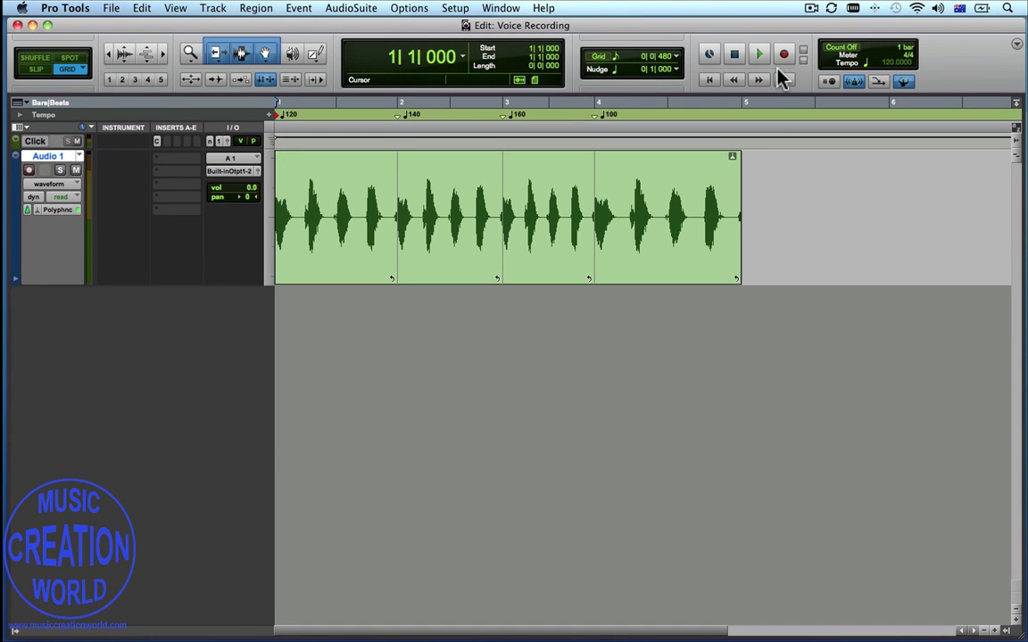
{"action": "left_click", "coordinate": [903, 82]}
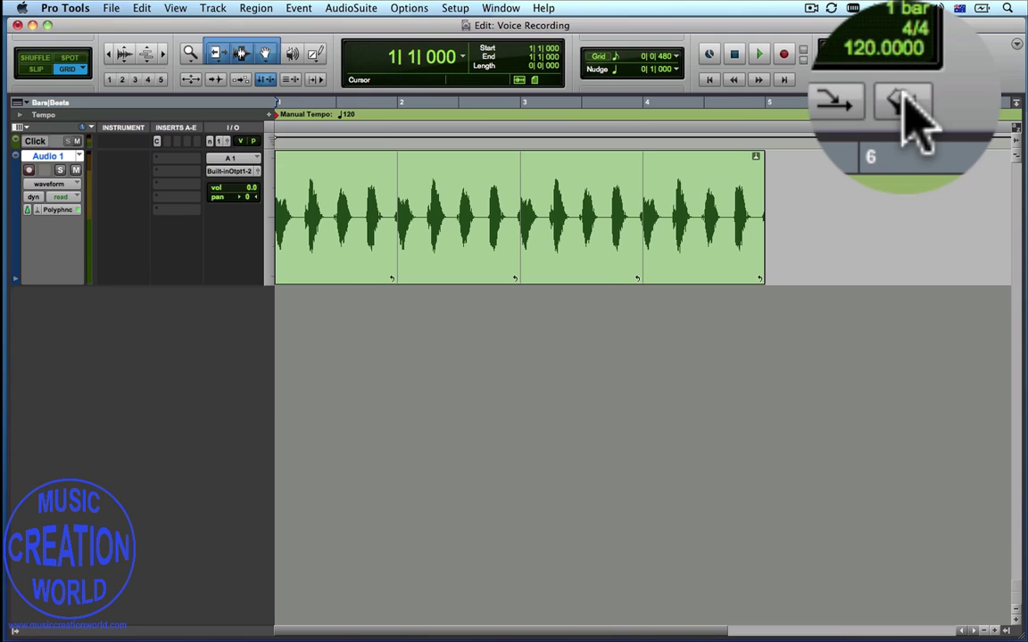
{"action": "left_click", "coordinate": [887, 89]}
{"action": "type", "text": "100"}
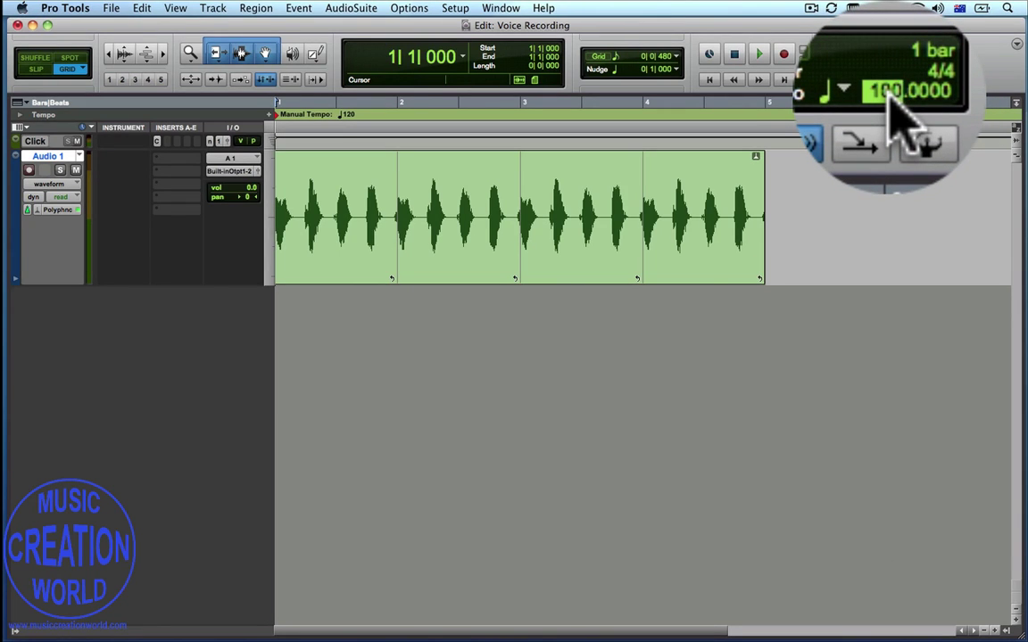
{"action": "key", "text": "Return"}
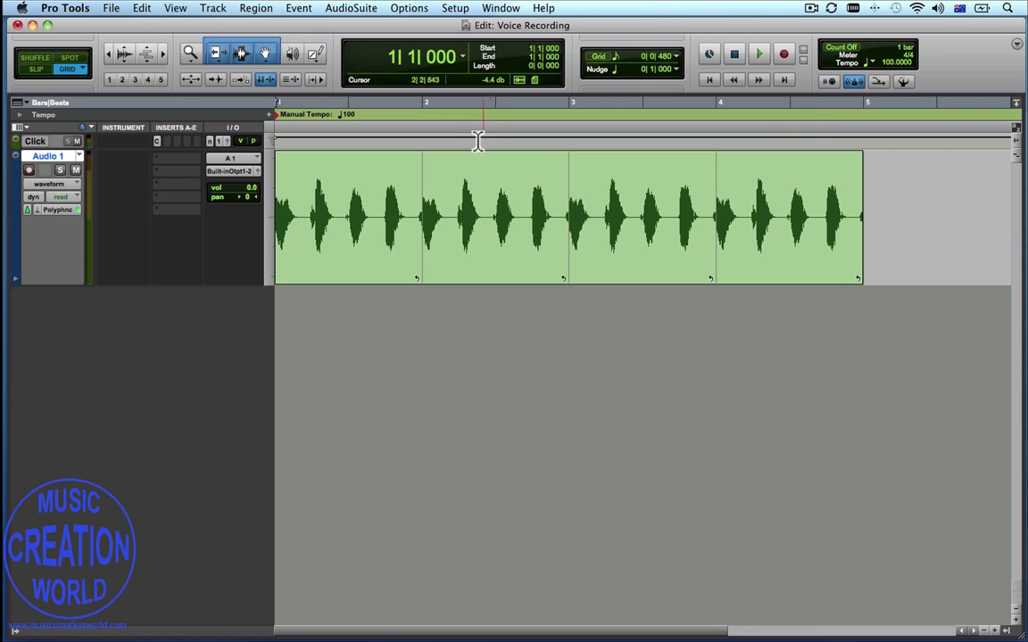
{"action": "left_click", "coordinate": [214, 8]}
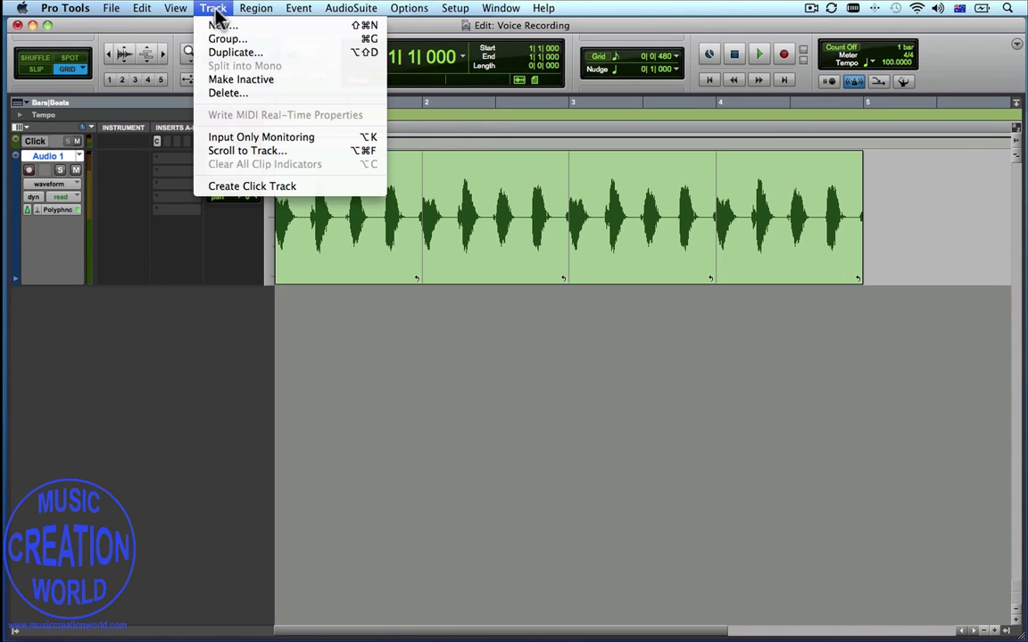
Step: Create 3 new mono audio tracks in Ticks timebase with Track > New
{"action": "left_click", "coordinate": [219, 26]}
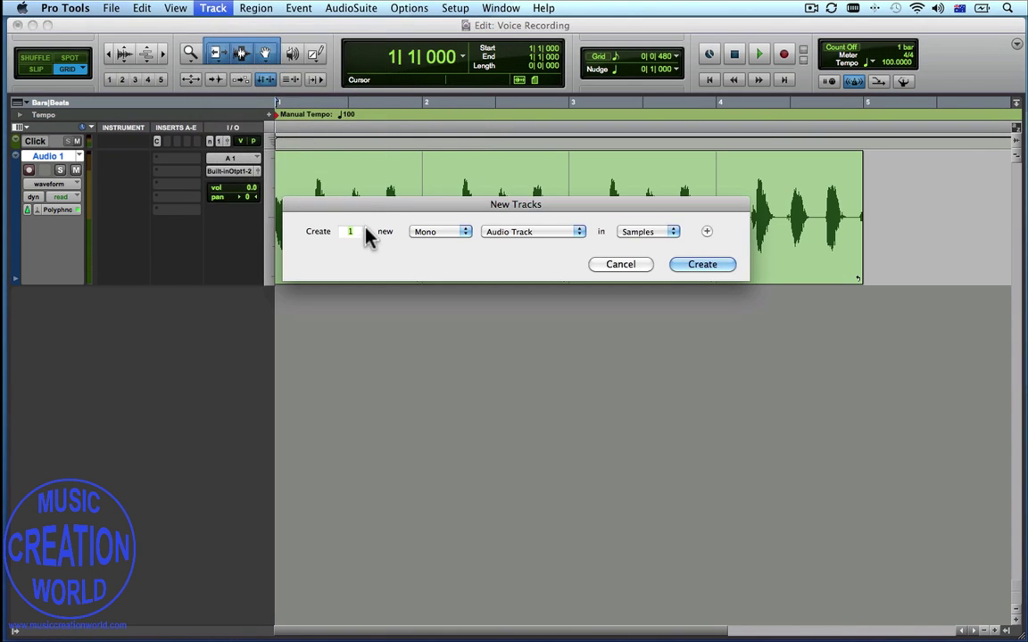
{"action": "type", "text": "3"}
{"action": "left_click", "coordinate": [671, 233]}
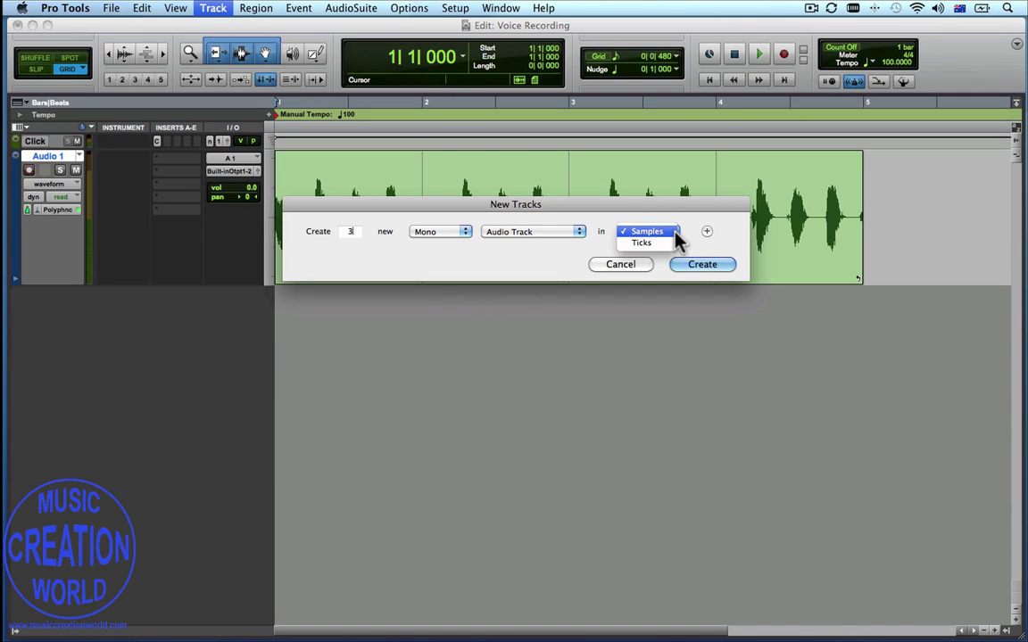
{"action": "left_click", "coordinate": [660, 246]}
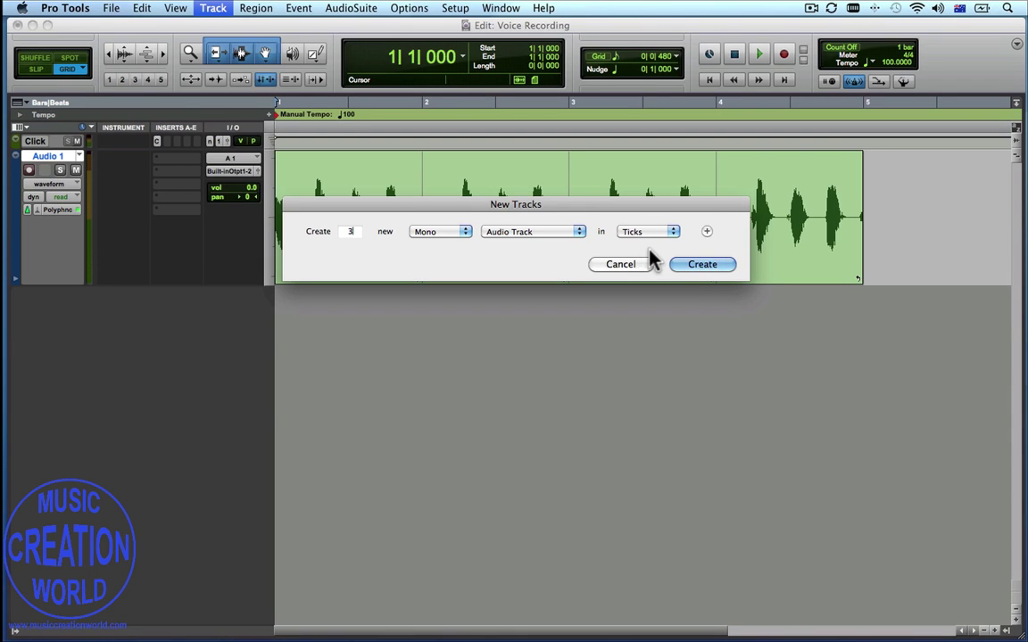
{"action": "left_click", "coordinate": [694, 266]}
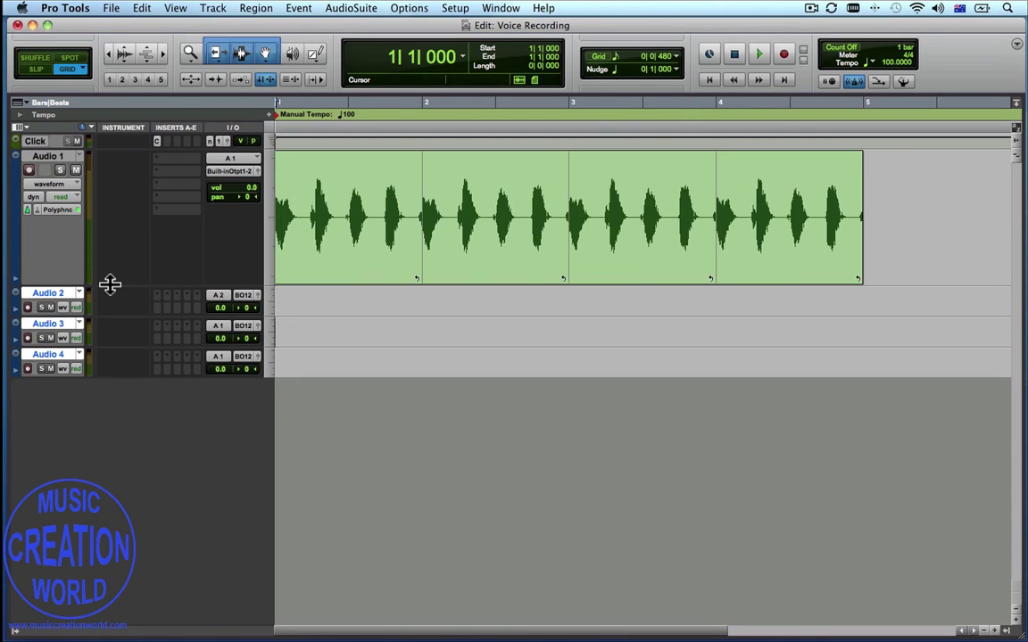
Step: Rename Audio 1 to 'Count' and shrink it to small height
{"action": "left_click", "coordinate": [49, 157]}
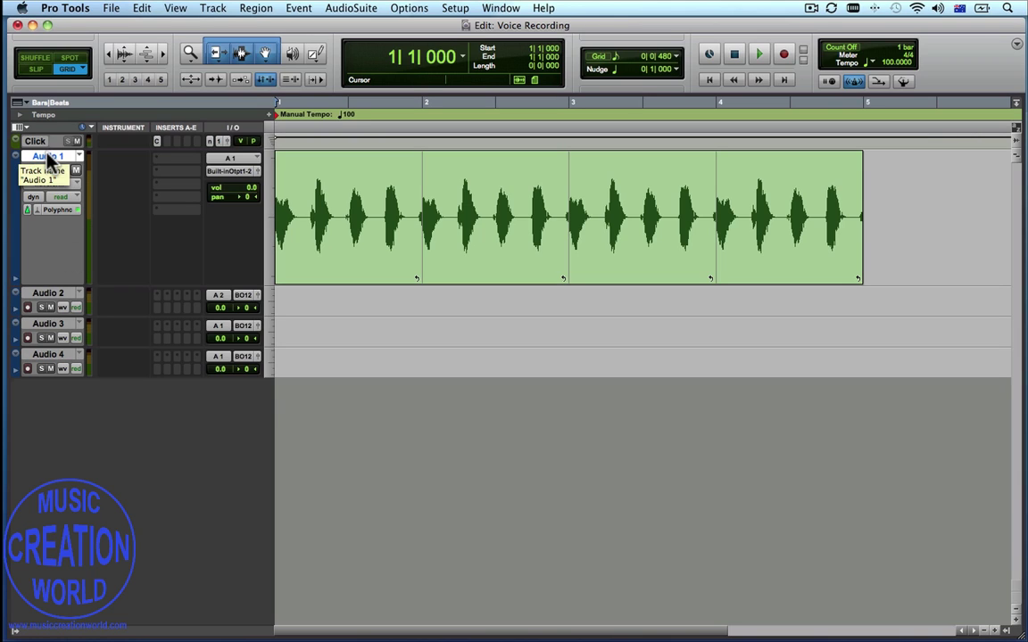
{"action": "double_click", "coordinate": [50, 159]}
{"action": "type", "text": "Count"}
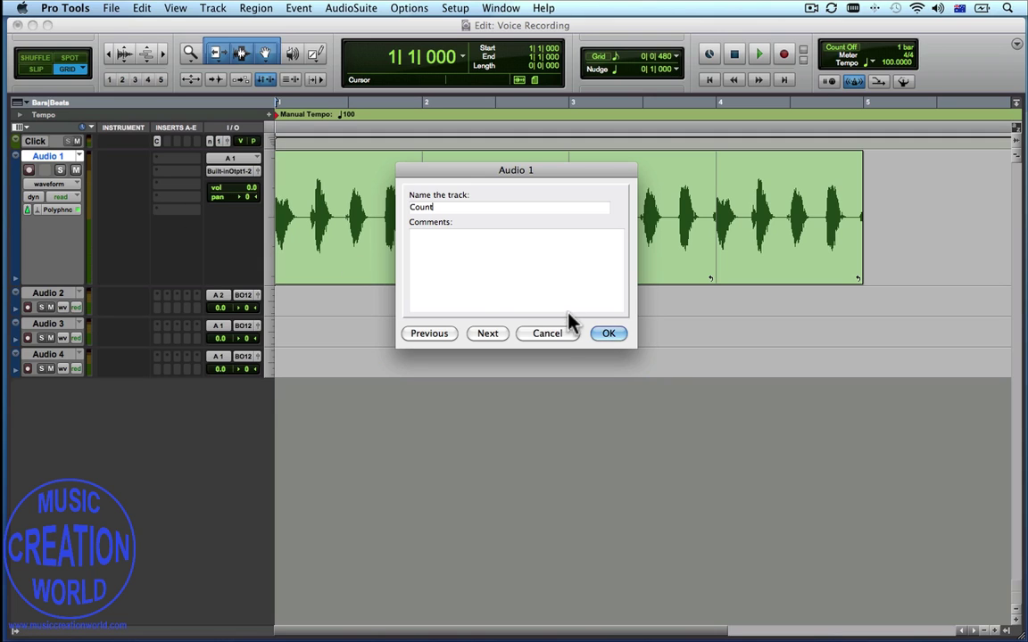
{"action": "left_click", "coordinate": [604, 336]}
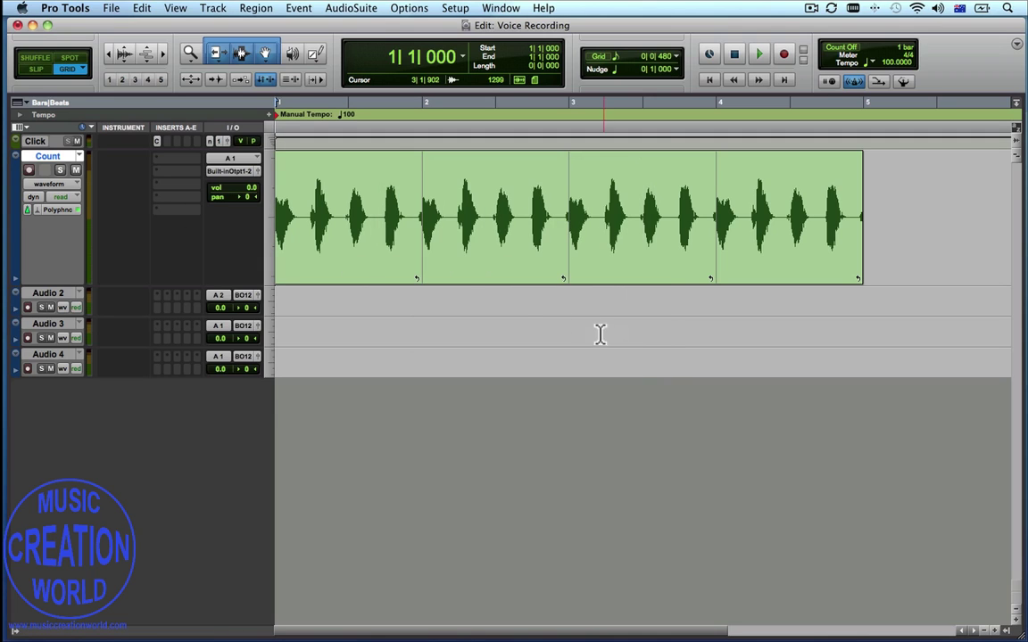
{"action": "left_click", "coordinate": [15, 157]}
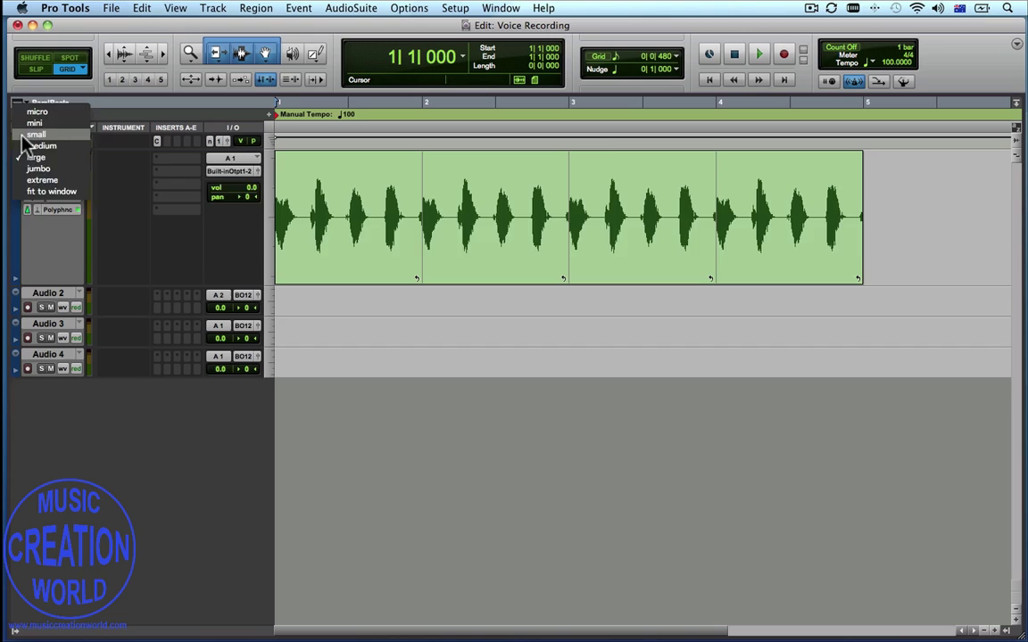
{"action": "left_click", "coordinate": [27, 135]}
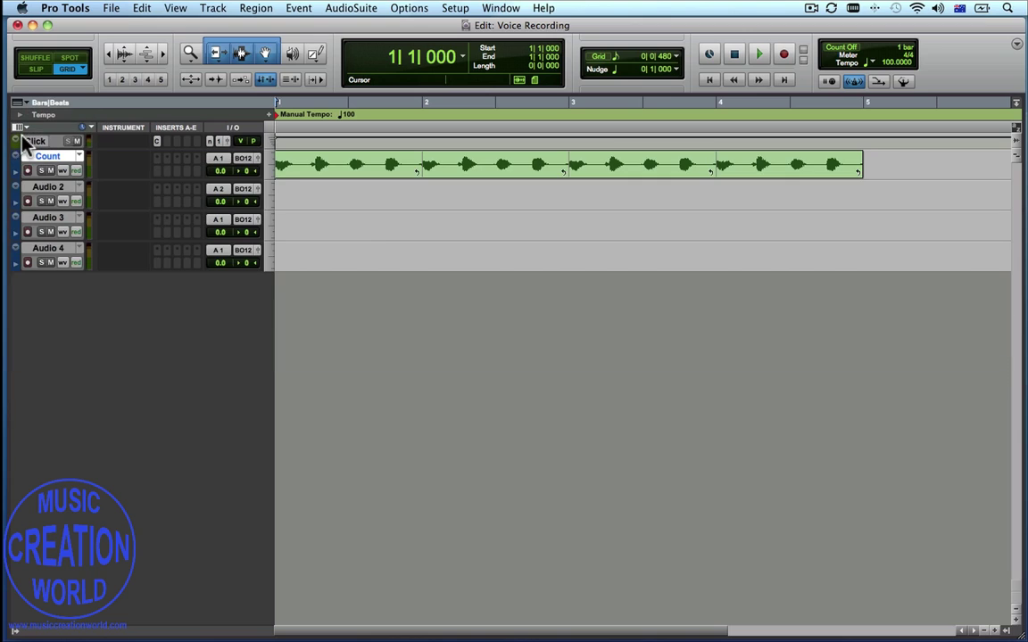
Step: Make Audio 2 jumbo height, drag Audio 3 taller, and record-arm Audio 2
{"action": "right_click", "coordinate": [15, 194]}
{"action": "mouse_move", "coordinate": [31, 170]}
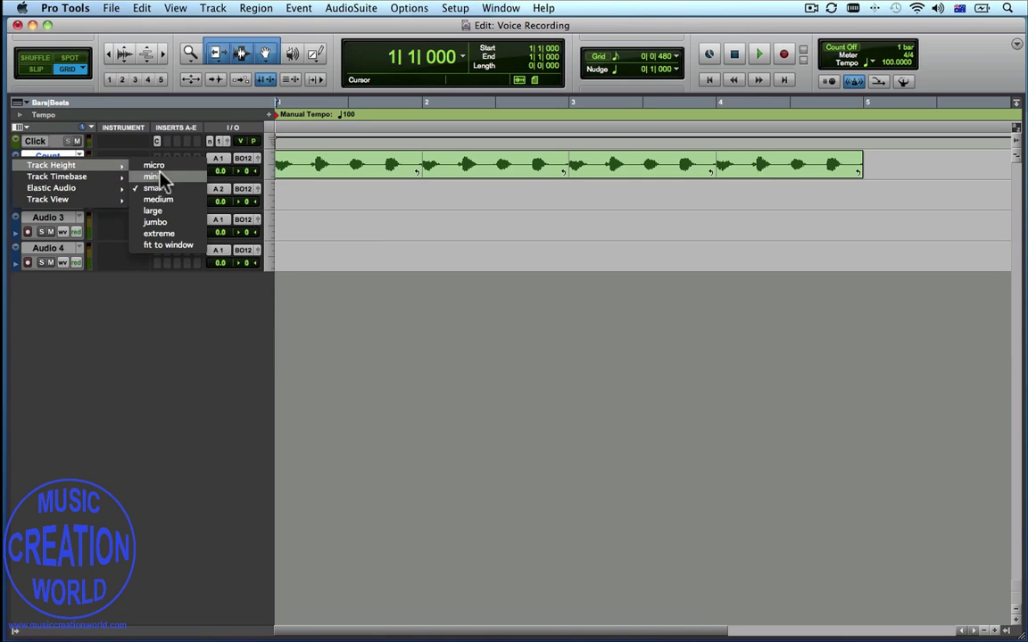
{"action": "left_click", "coordinate": [178, 220]}
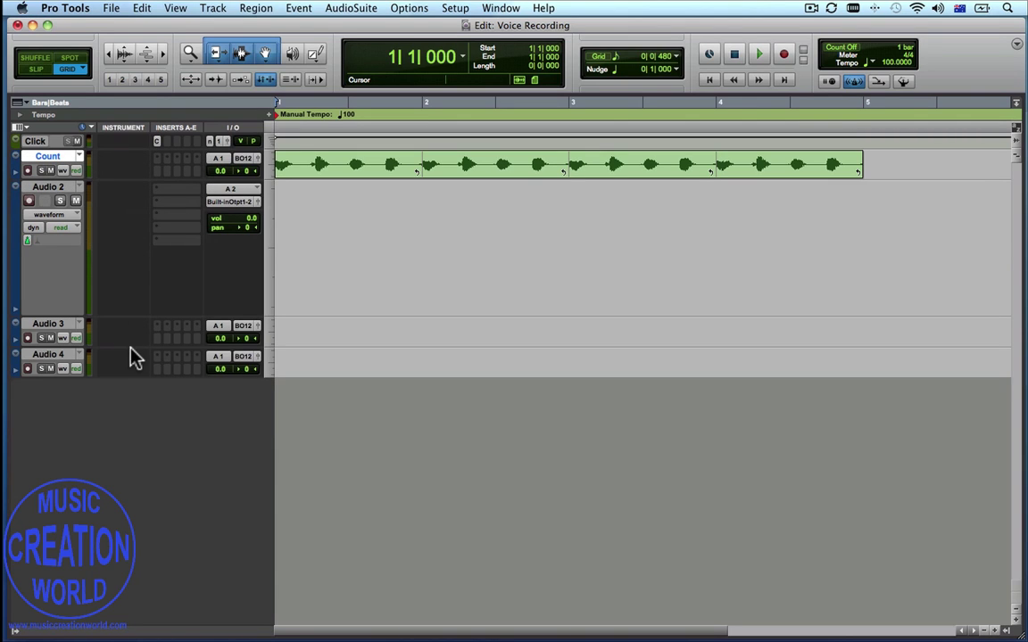
{"action": "left_click_drag", "start_coordinate": [129, 348], "coordinate": [130, 508]}
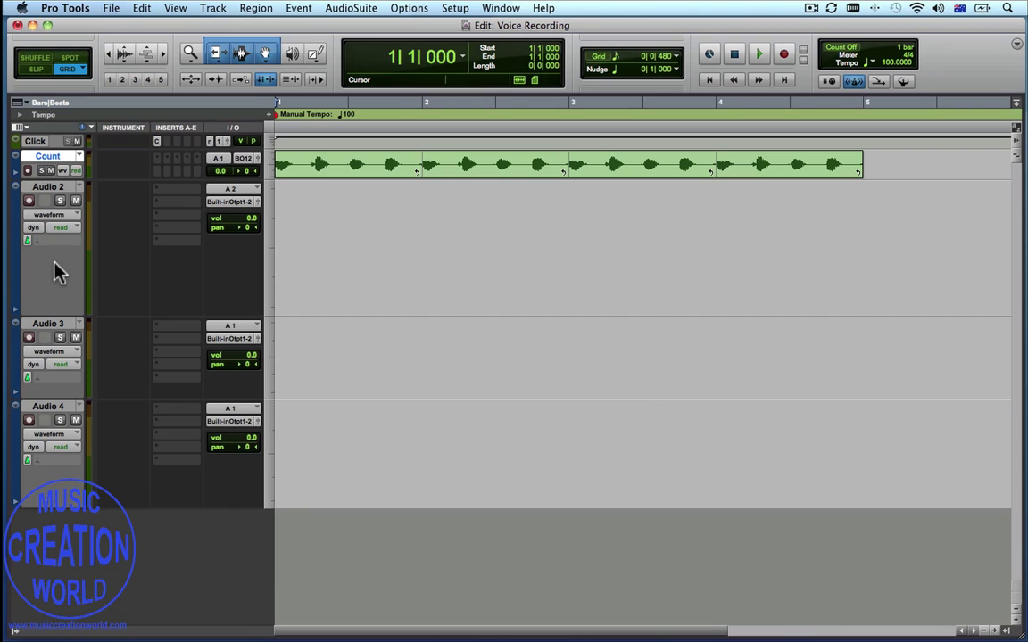
{"action": "left_click", "coordinate": [29, 199]}
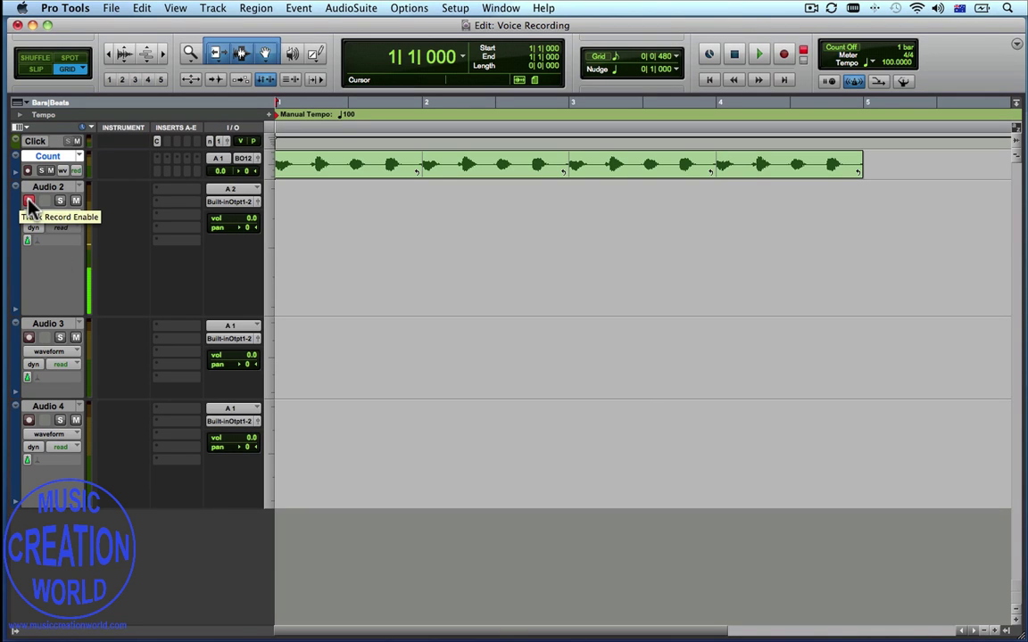
Step: Record a vocal take onto the armed Audio 2 track, then stop recording
{"action": "left_click", "coordinate": [785, 56]}
{"action": "left_click", "coordinate": [764, 56]}
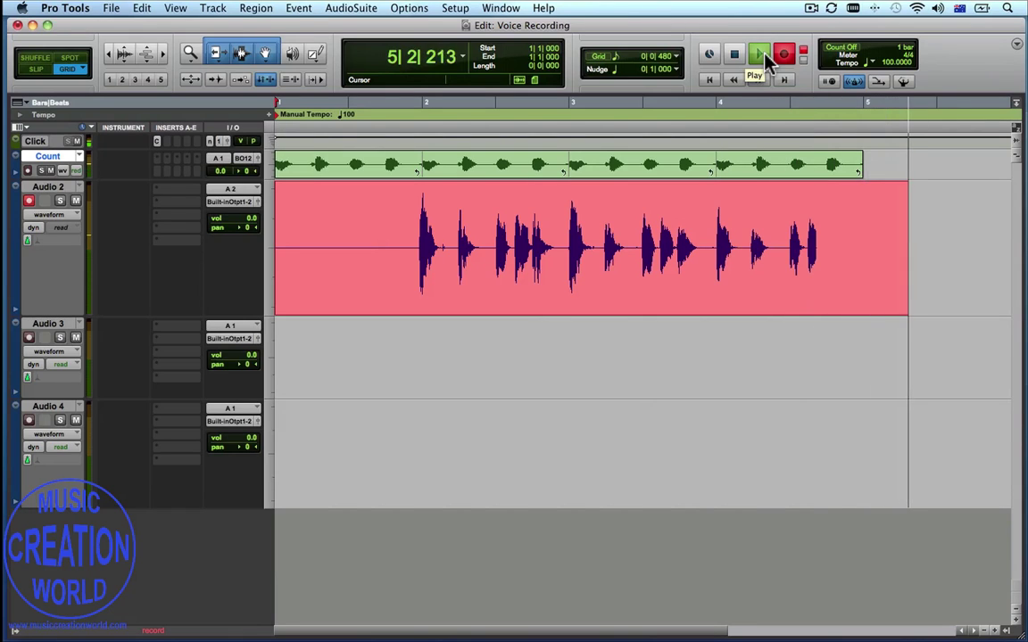
{"action": "left_click", "coordinate": [764, 54]}
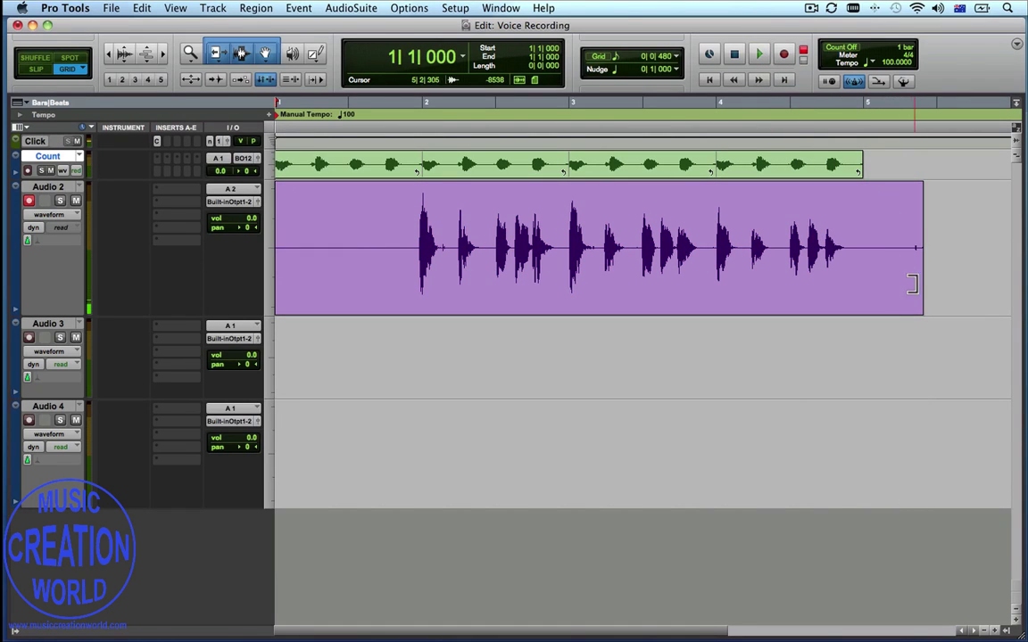
Step: Trim the Audio 2 take to bars 3–4, audition it, and move it to start at bar 1
{"action": "left_click_drag", "start_coordinate": [917, 284], "coordinate": [709, 279]}
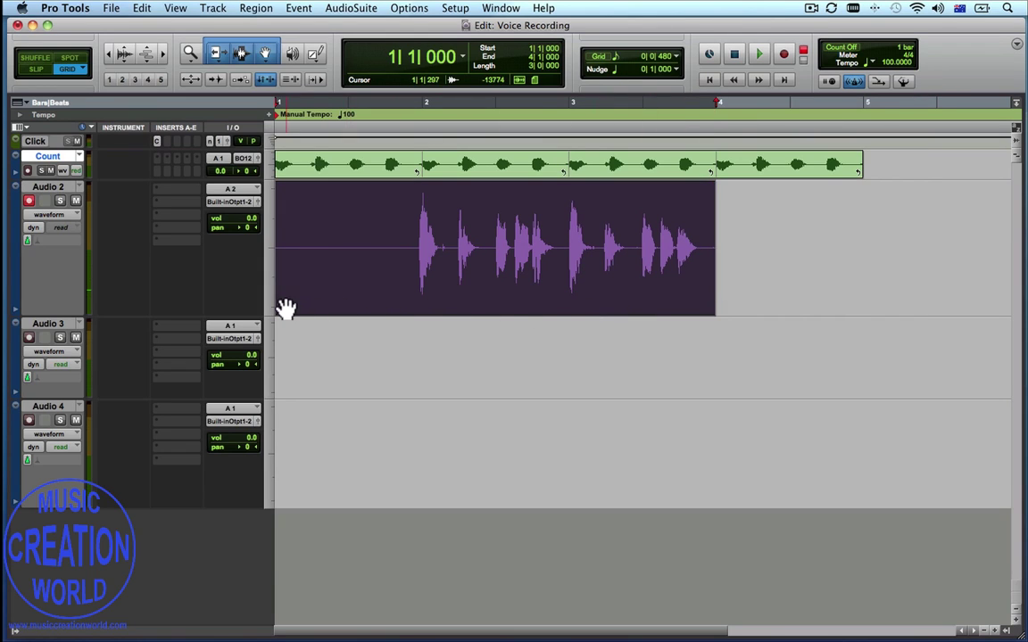
{"action": "left_click_drag", "start_coordinate": [280, 298], "coordinate": [569, 308]}
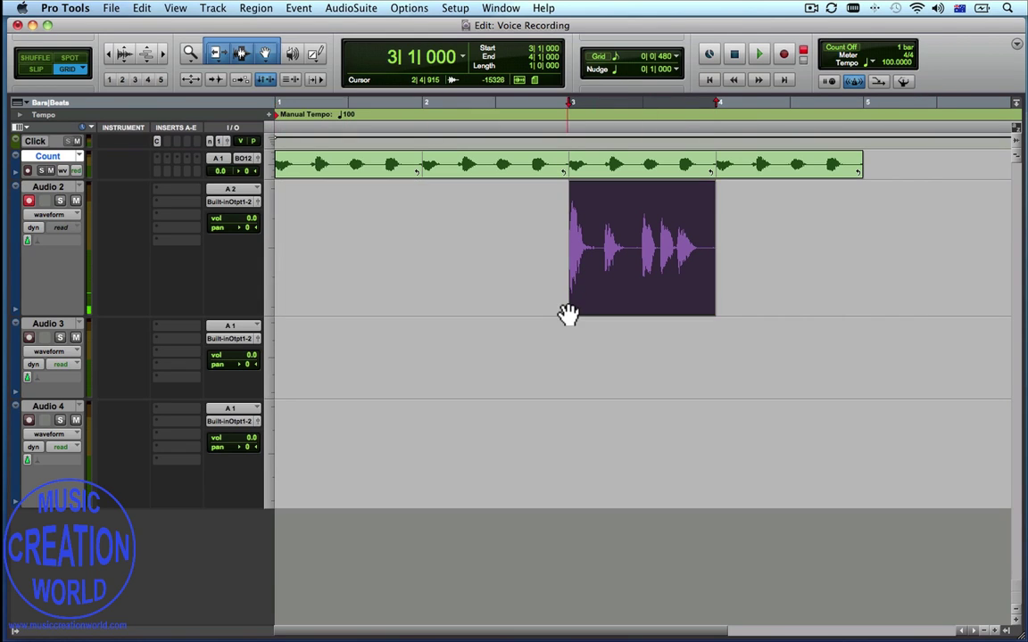
{"action": "left_click", "coordinate": [757, 55]}
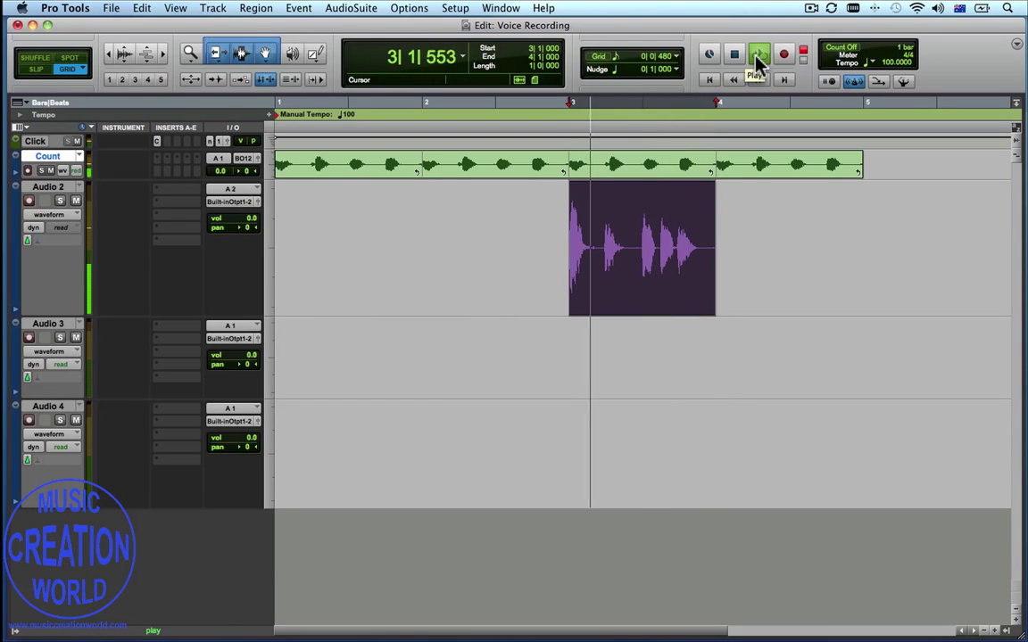
{"action": "left_click", "coordinate": [757, 55]}
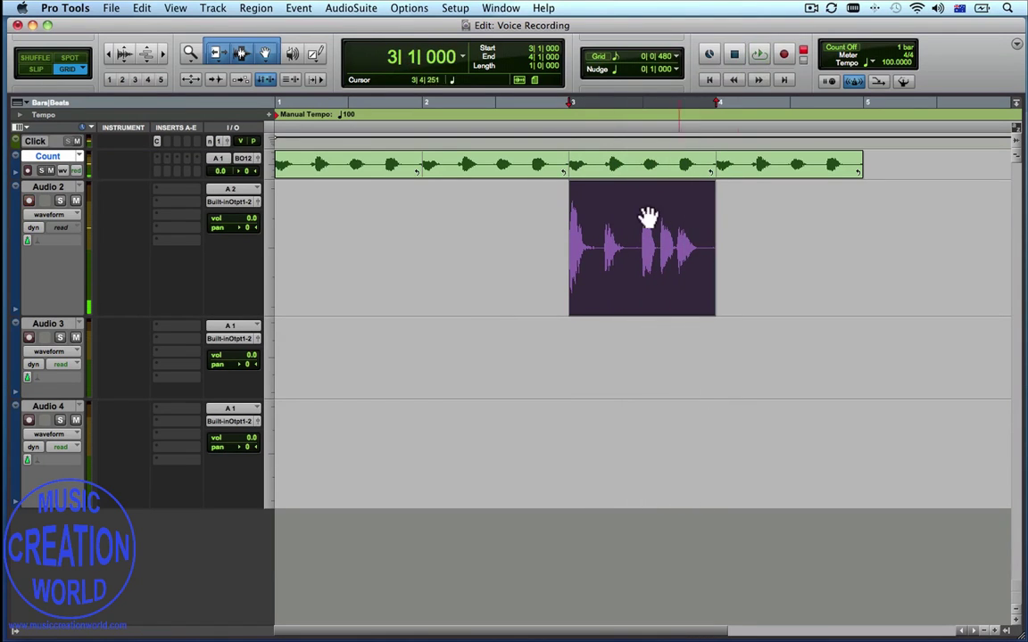
{"action": "left_click_drag", "start_coordinate": [637, 291], "coordinate": [319, 284]}
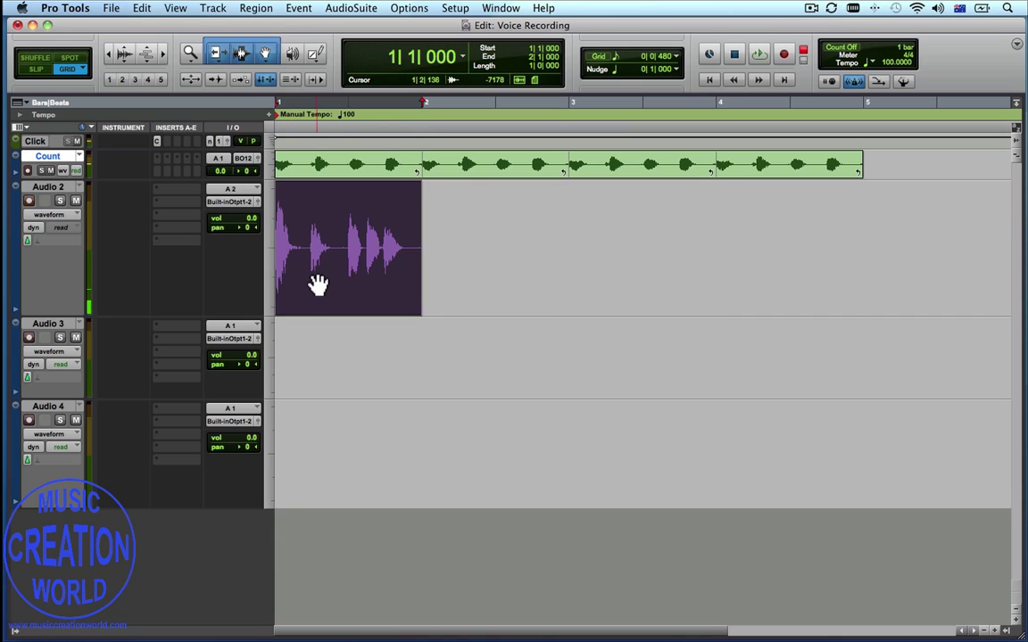
Step: Check Audio 2's timebase, then switch its Elastic Audio mode to Polyphonic
{"action": "left_click", "coordinate": [27, 239]}
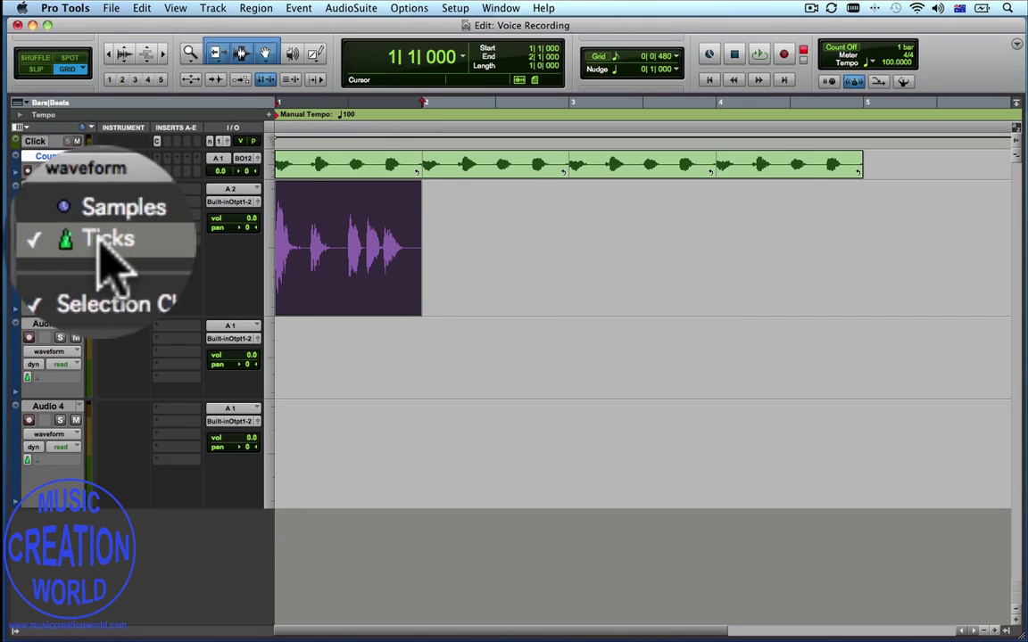
{"action": "left_click", "coordinate": [49, 271]}
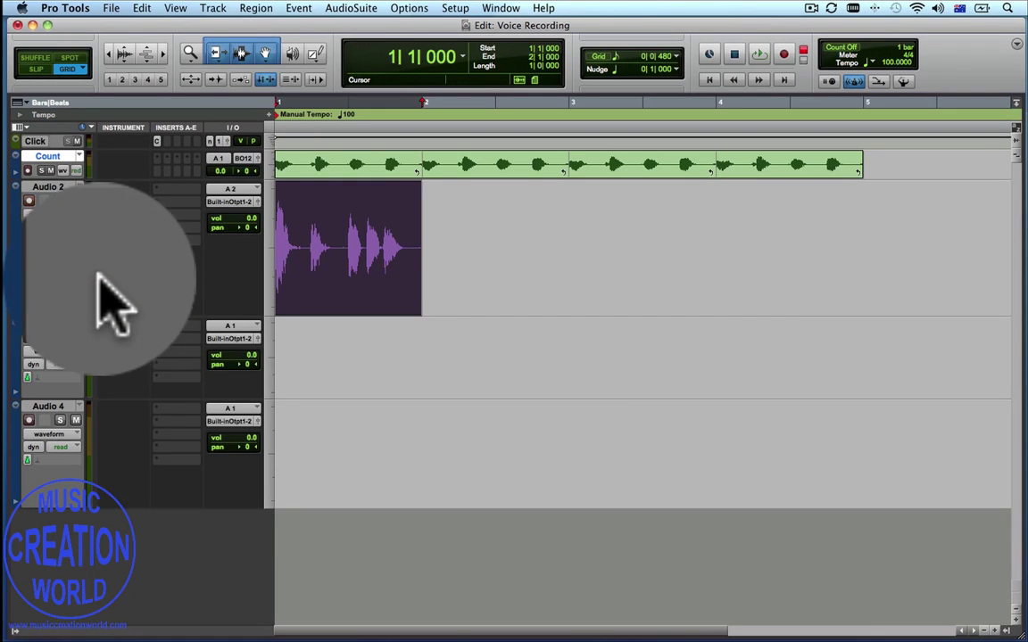
{"action": "left_click", "coordinate": [28, 377]}
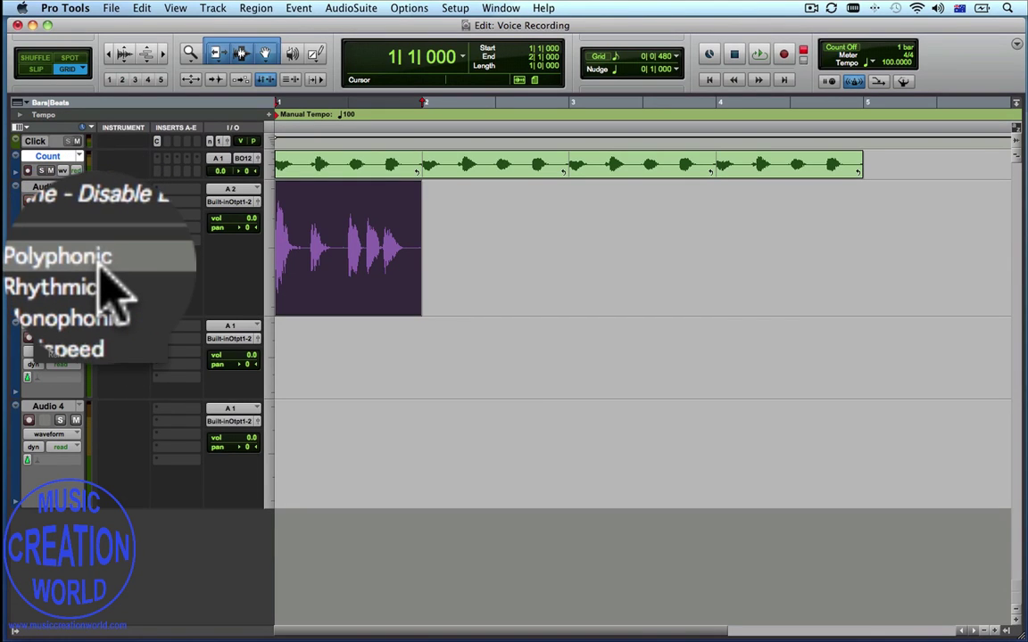
{"action": "left_click", "coordinate": [100, 284]}
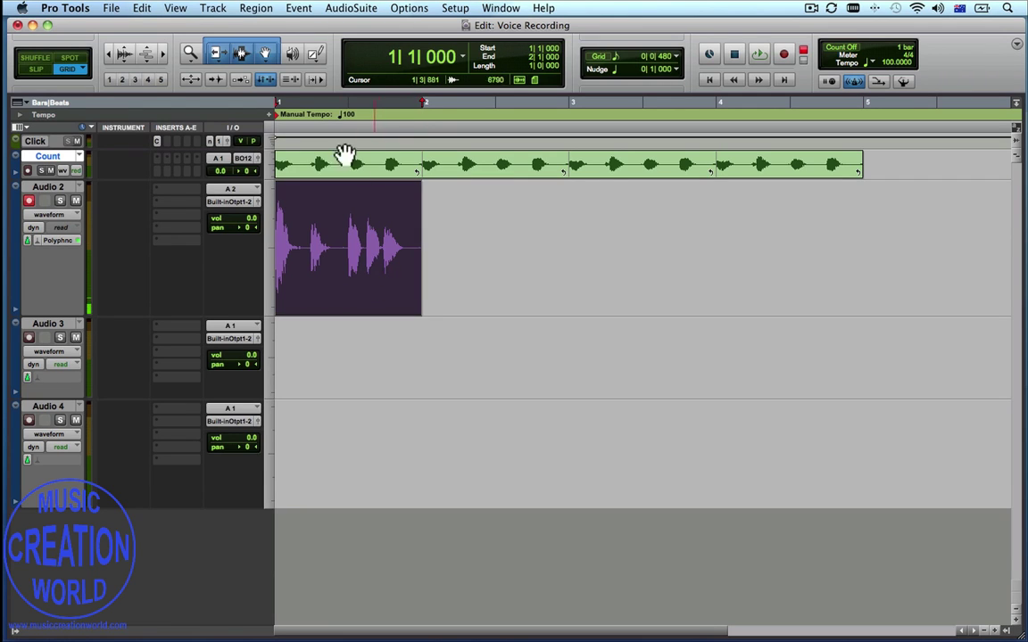
{"action": "left_click", "coordinate": [256, 11]}
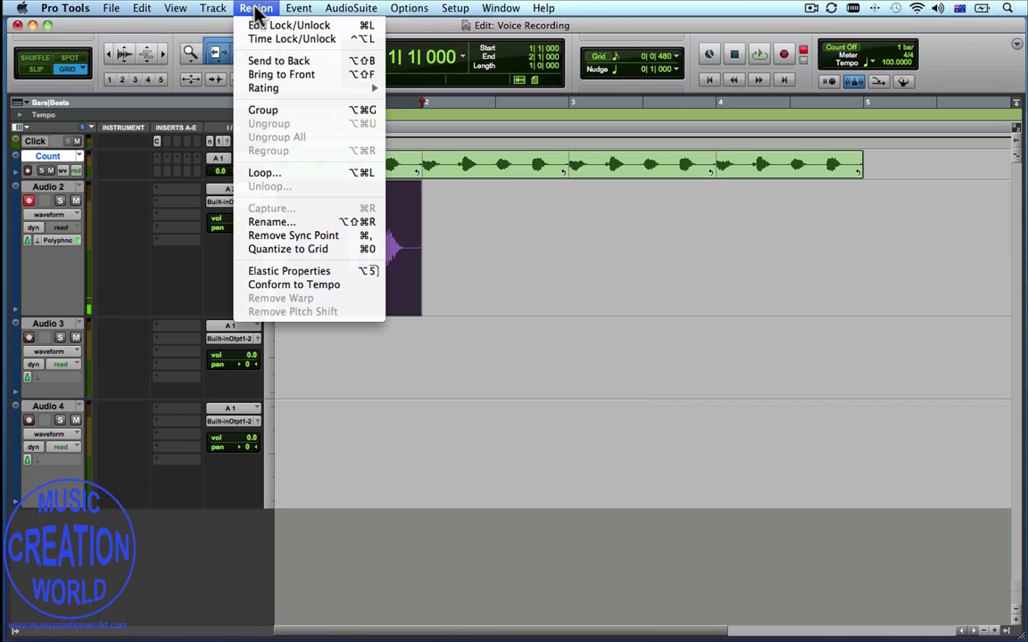
Step: Loop Audio 2's vocal clip four times, enable the Conductor tempo map, and play the session
{"action": "left_click", "coordinate": [308, 175]}
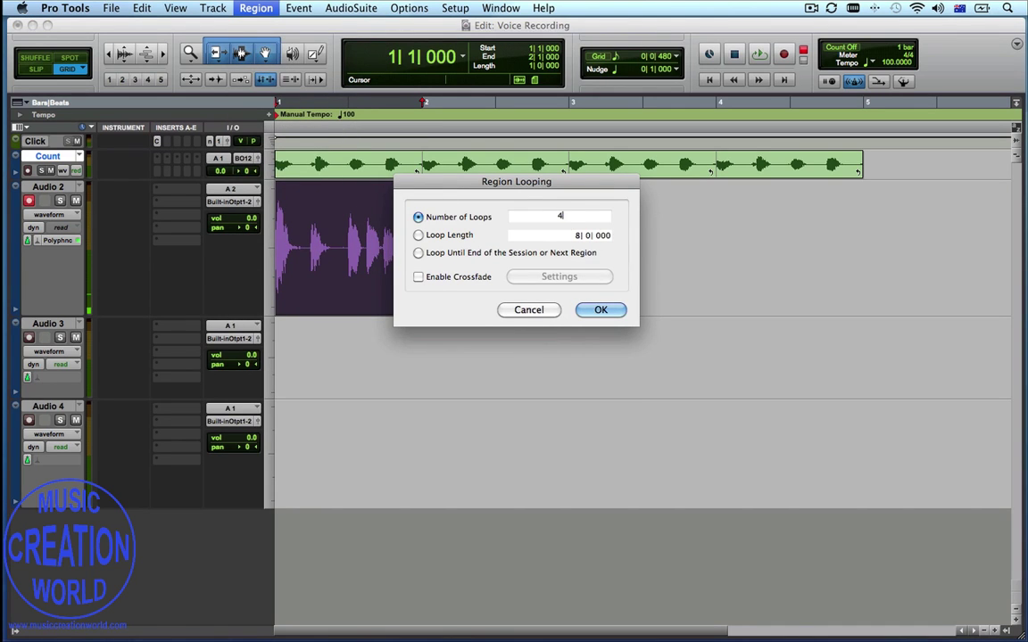
{"action": "left_click", "coordinate": [608, 310]}
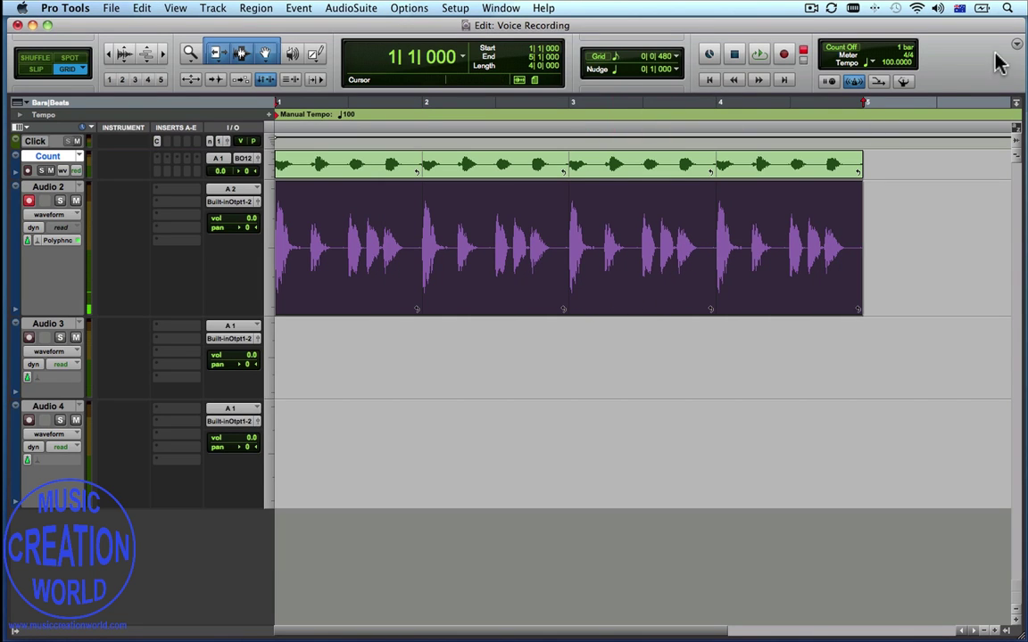
{"action": "left_click", "coordinate": [903, 81]}
{"action": "key", "text": "space"}
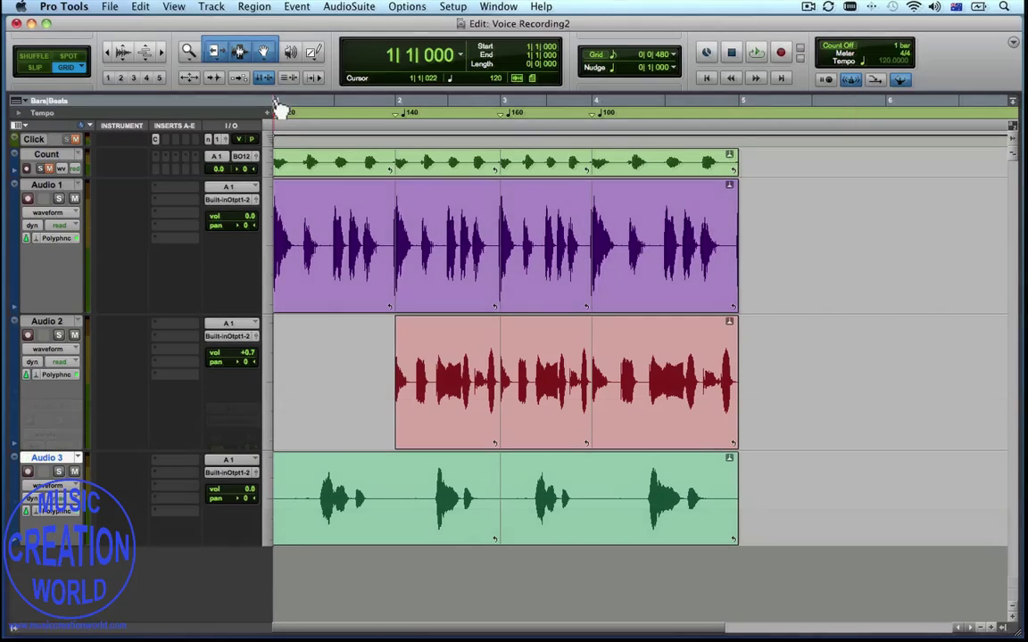
Step: Play bars 1–5, then lower Audio 2 to about -16.8 dB and Audio 3 to about -10.7 dB in the Mix window
{"action": "left_click_drag", "start_coordinate": [279, 107], "coordinate": [742, 108]}
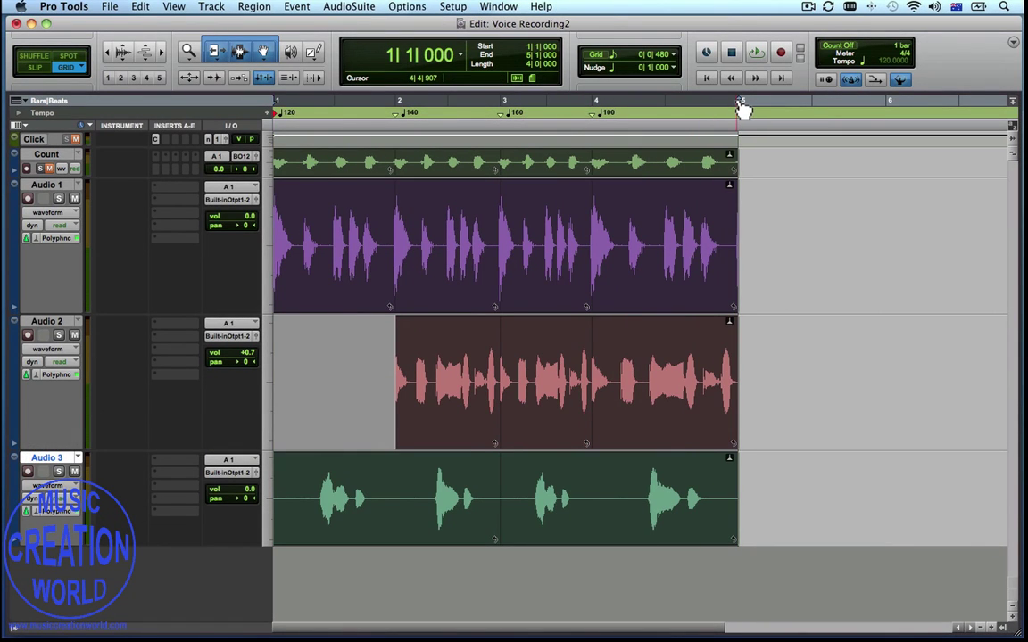
{"action": "left_click", "coordinate": [757, 54]}
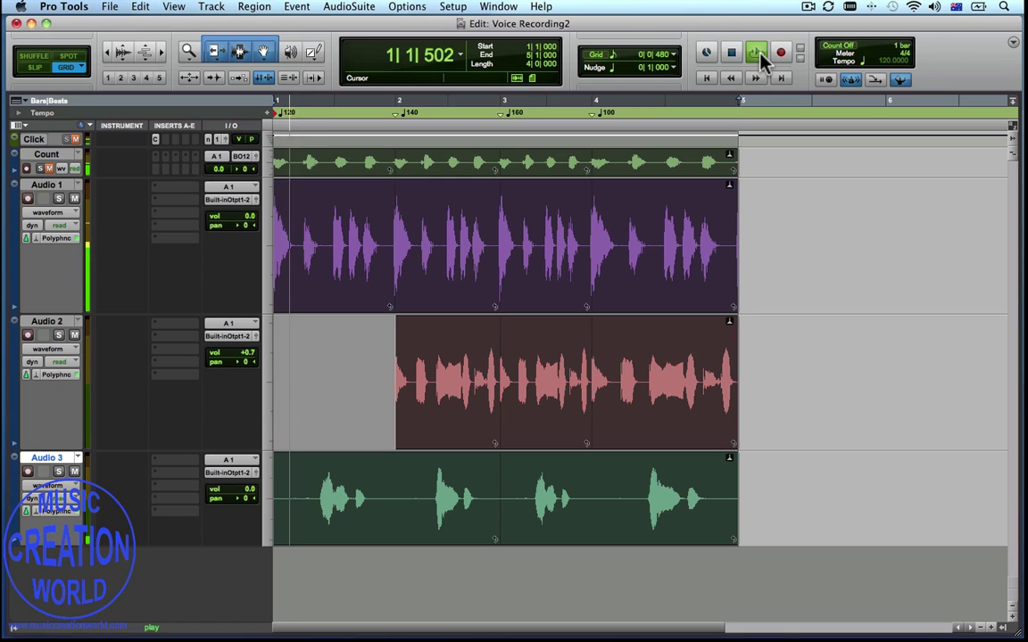
{"action": "left_click", "coordinate": [497, 7]}
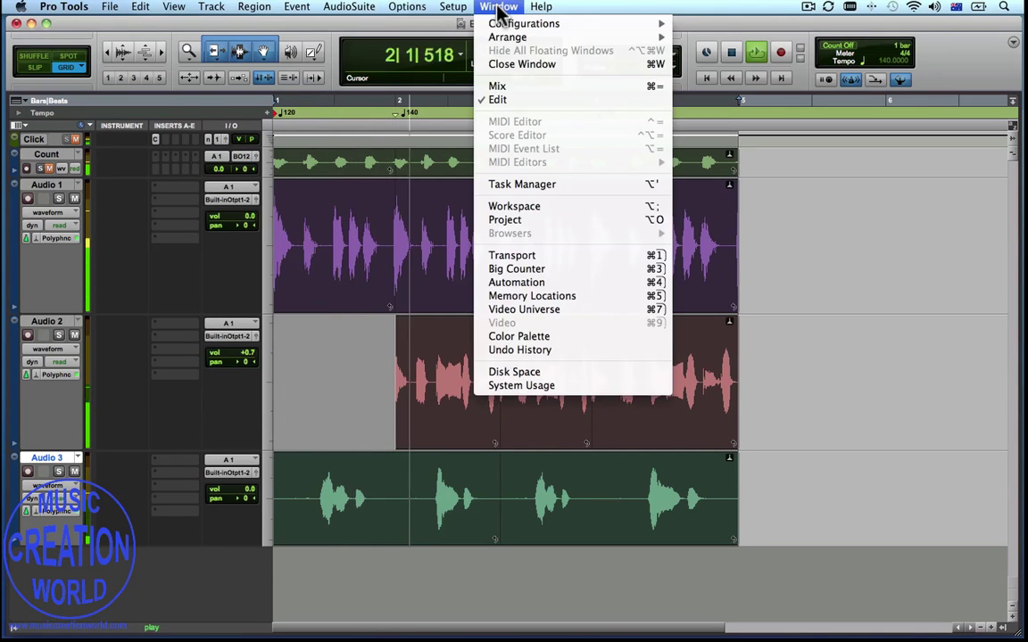
{"action": "left_click", "coordinate": [520, 87]}
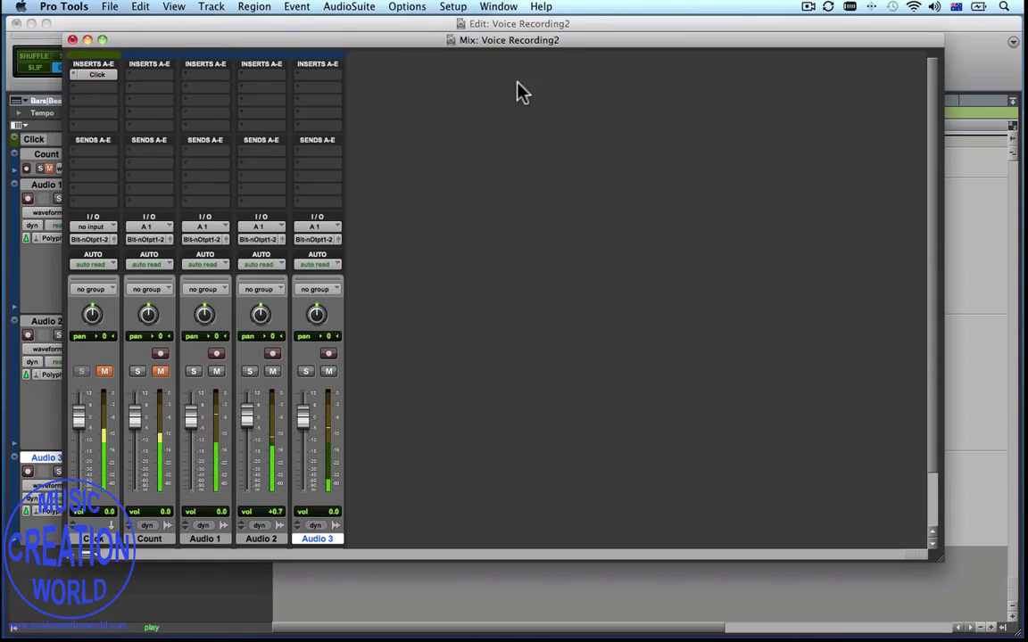
{"action": "left_click_drag", "start_coordinate": [242, 418], "coordinate": [197, 433]}
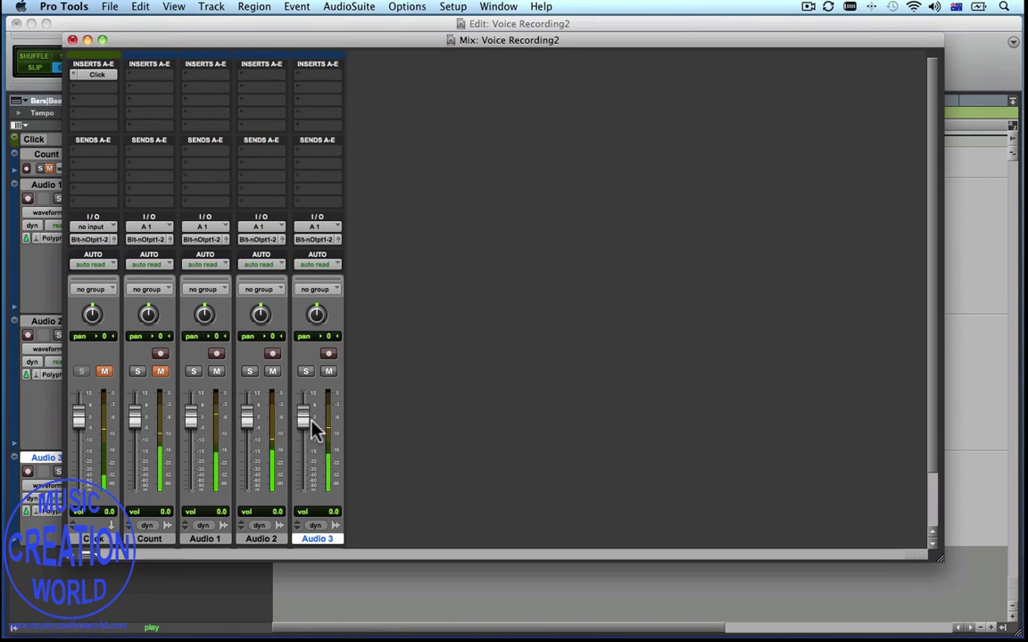
{"action": "left_click_drag", "start_coordinate": [302, 417], "coordinate": [306, 454]}
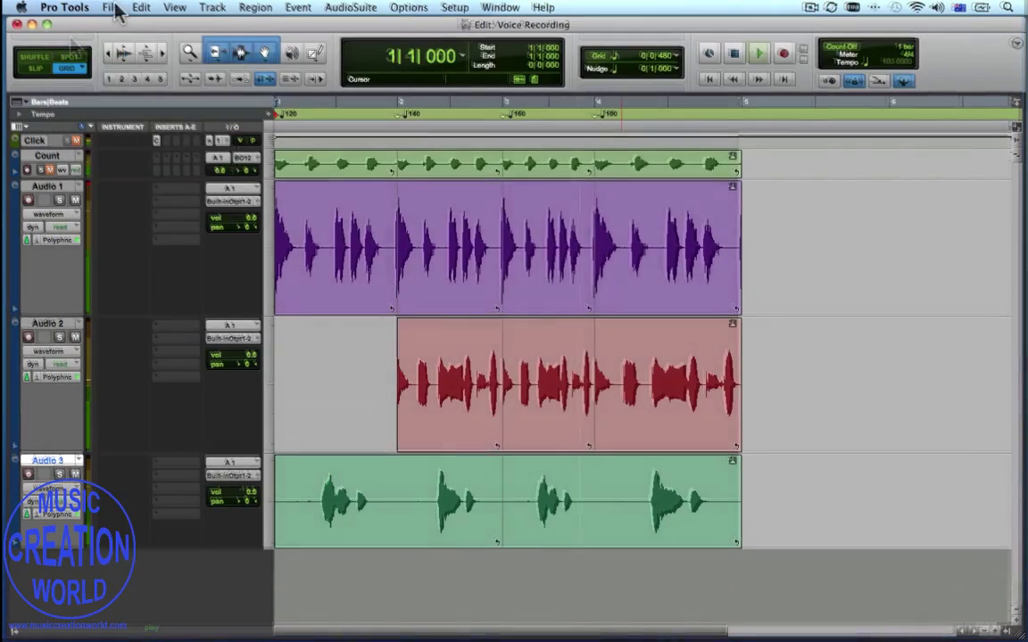
Step: Start a Bounce to Disk with MP3 file type and Stereo Interleaved format
{"action": "left_click", "coordinate": [114, 8]}
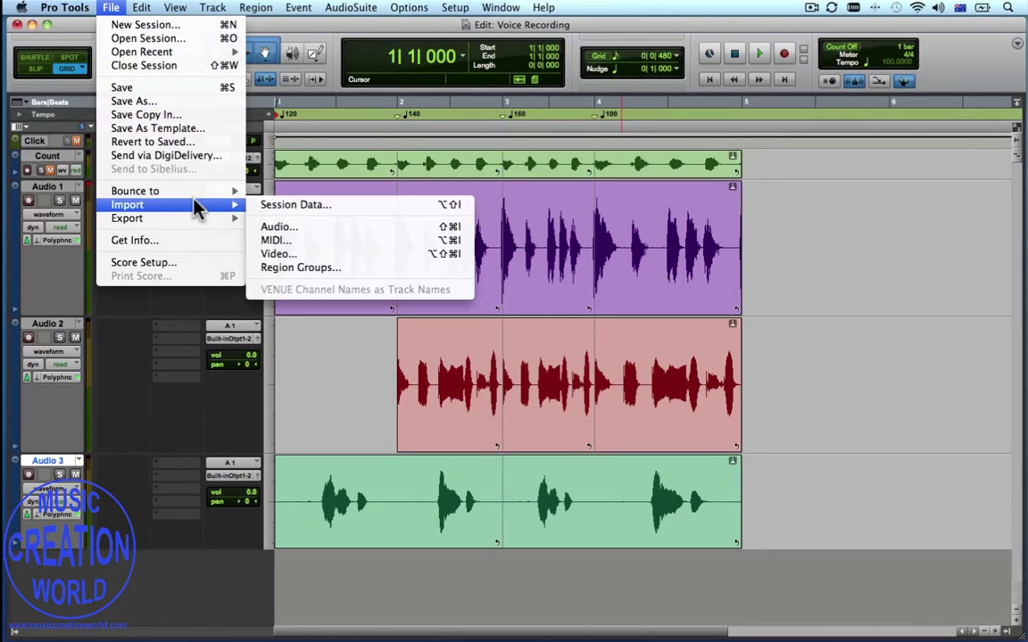
{"action": "mouse_move", "coordinate": [195, 200]}
{"action": "left_click", "coordinate": [267, 193]}
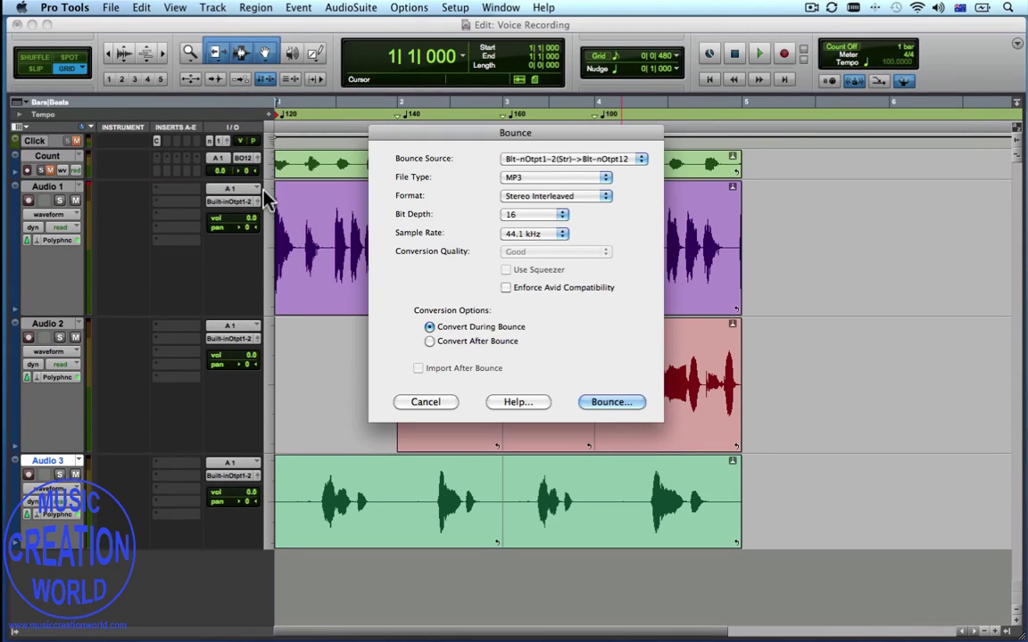
{"action": "left_click", "coordinate": [606, 176]}
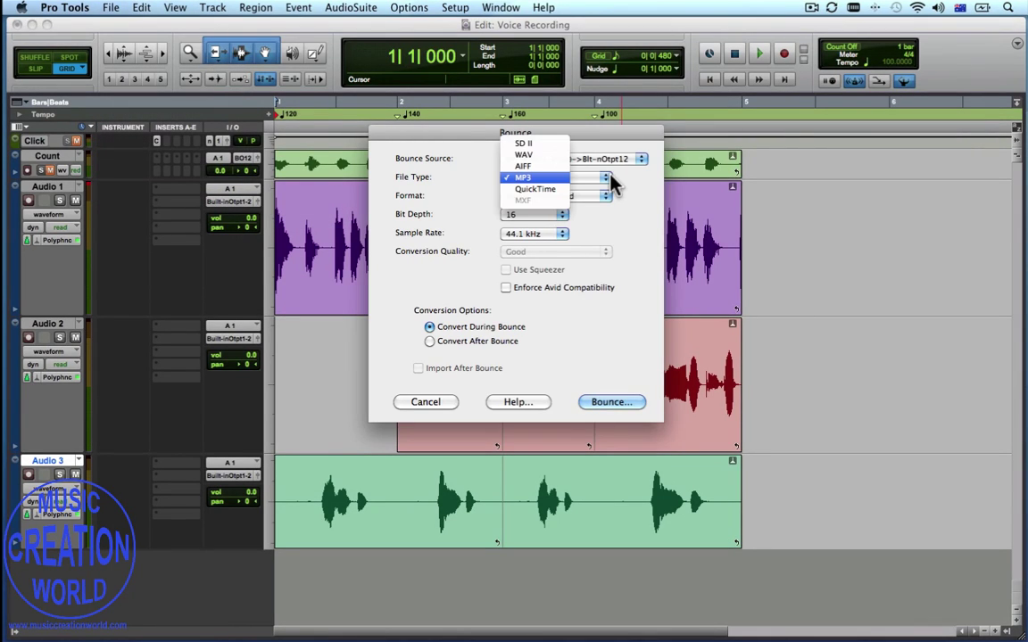
{"action": "left_click", "coordinate": [554, 178]}
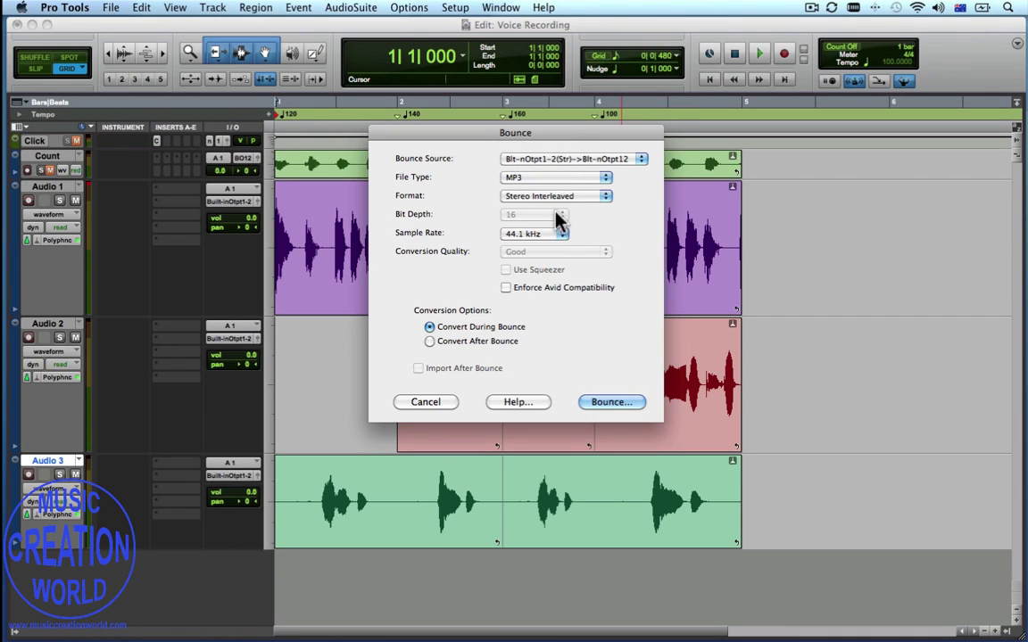
{"action": "left_click", "coordinate": [605, 198]}
{"action": "left_click", "coordinate": [607, 199]}
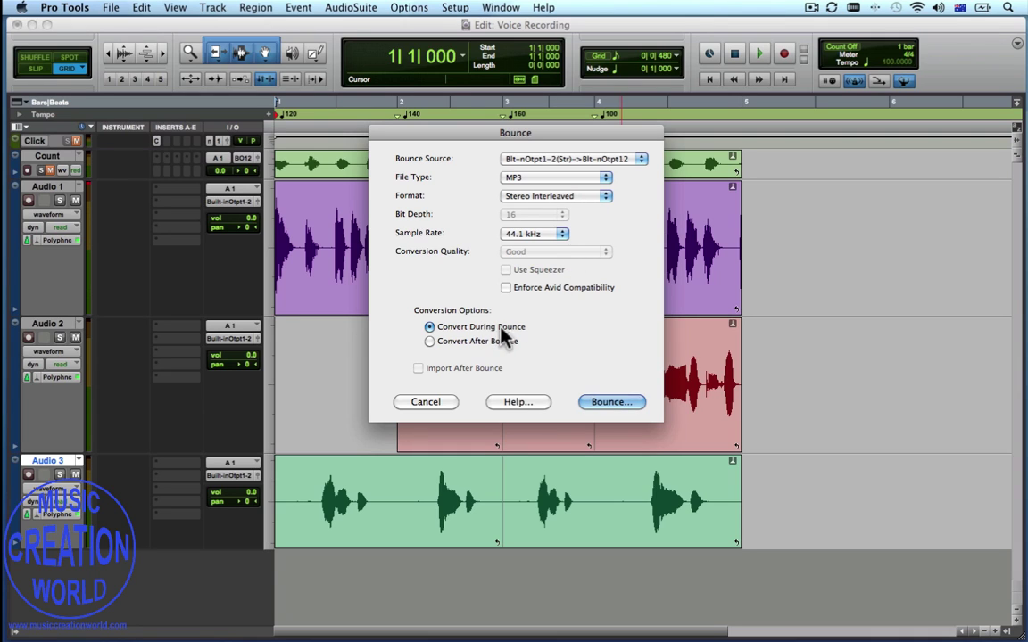
{"action": "left_click", "coordinate": [621, 403]}
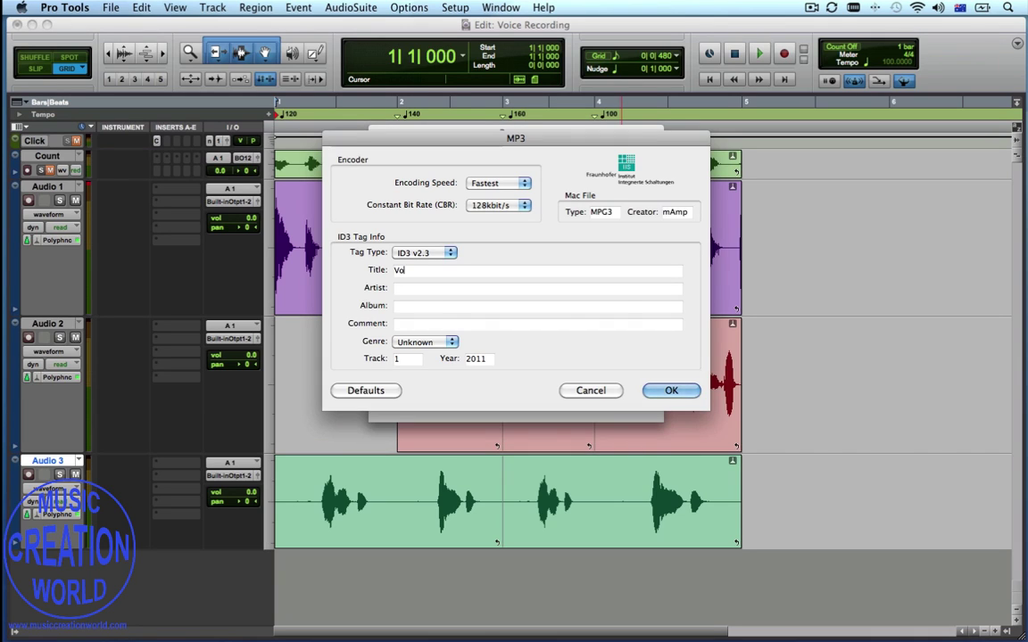
Step: Title the MP3 'Voice Recording' at 128 kbit/s constant bit rate with Fastest encoding speed
{"action": "type", "text": "Recording"}
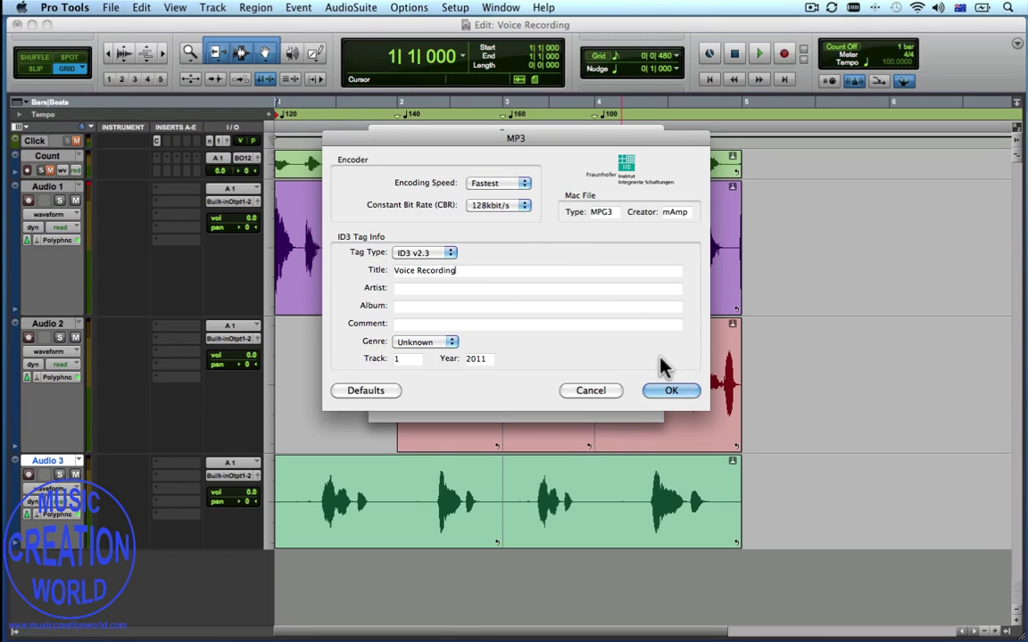
{"action": "left_click", "coordinate": [526, 207]}
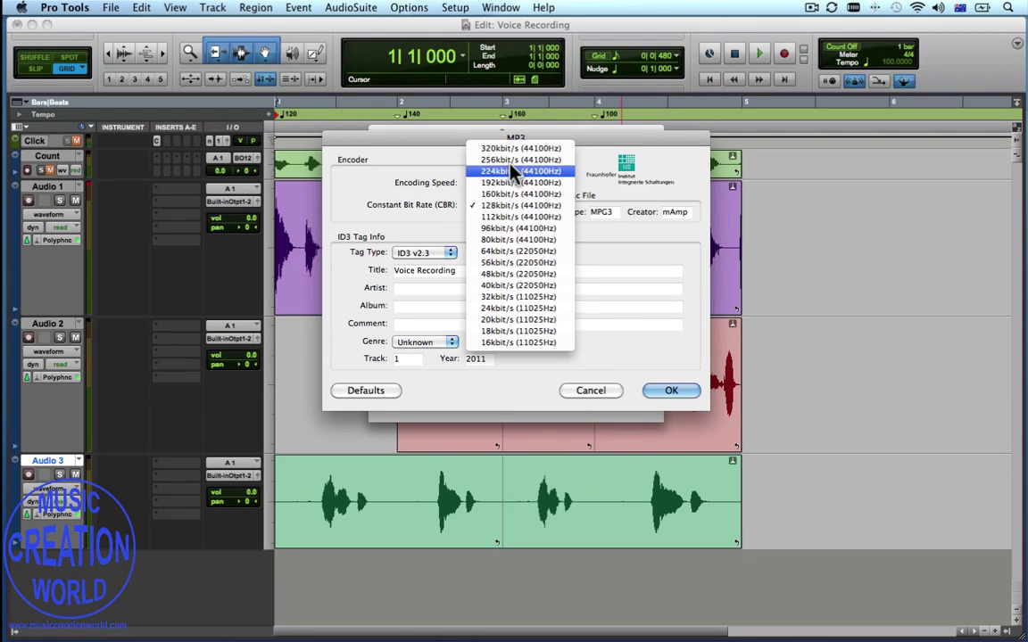
{"action": "left_click", "coordinate": [532, 207]}
{"action": "left_click", "coordinate": [526, 183]}
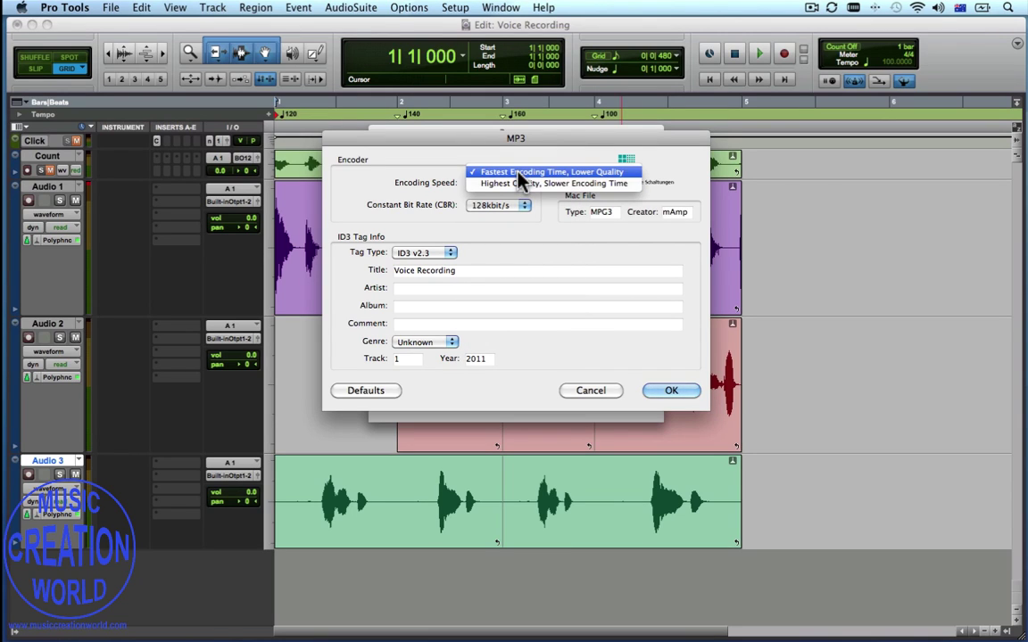
{"action": "left_click", "coordinate": [518, 173]}
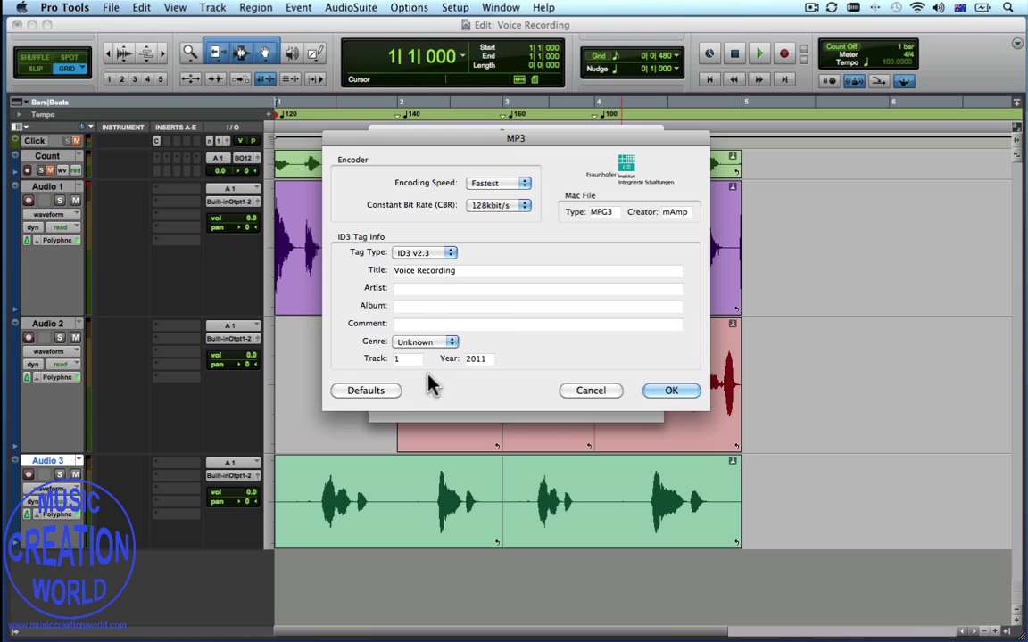
{"action": "left_click", "coordinate": [669, 390]}
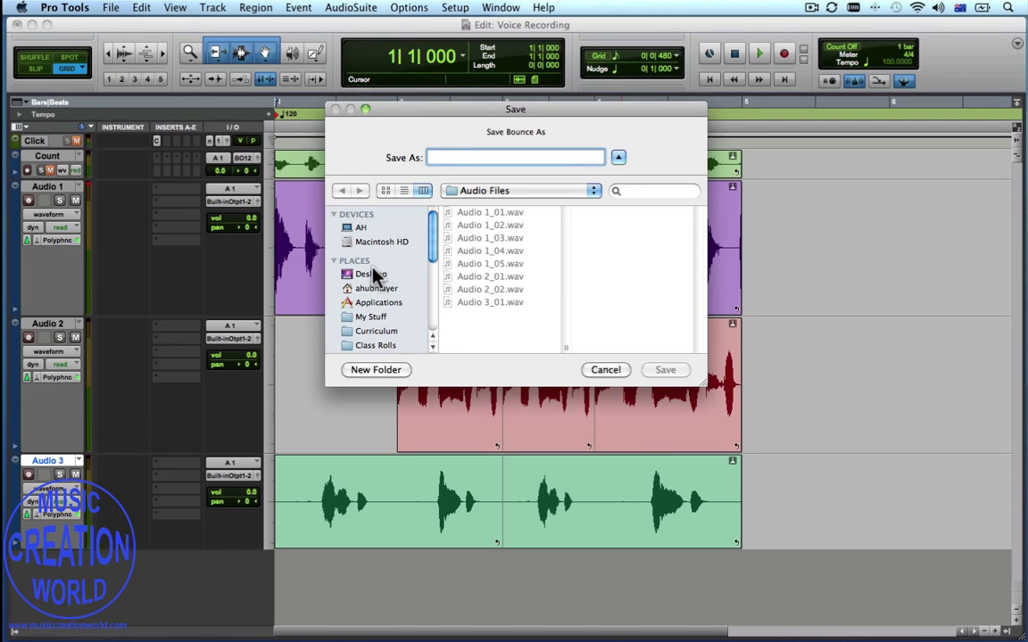
Step: Save the bounce as Voice Recording Bounce.mp3 in Desktop > My ProTools work > Voice Recording
{"action": "left_click", "coordinate": [371, 273]}
{"action": "left_click", "coordinate": [466, 226]}
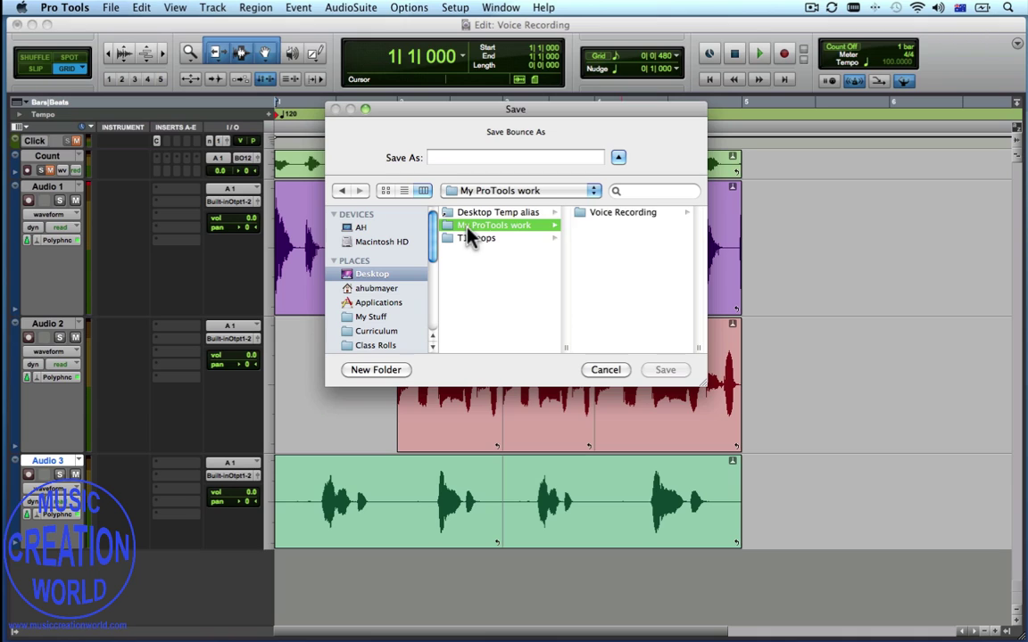
{"action": "left_click", "coordinate": [622, 212]}
{"action": "left_click", "coordinate": [516, 157]}
{"action": "type", "text": "Voice Recording Bounce"}
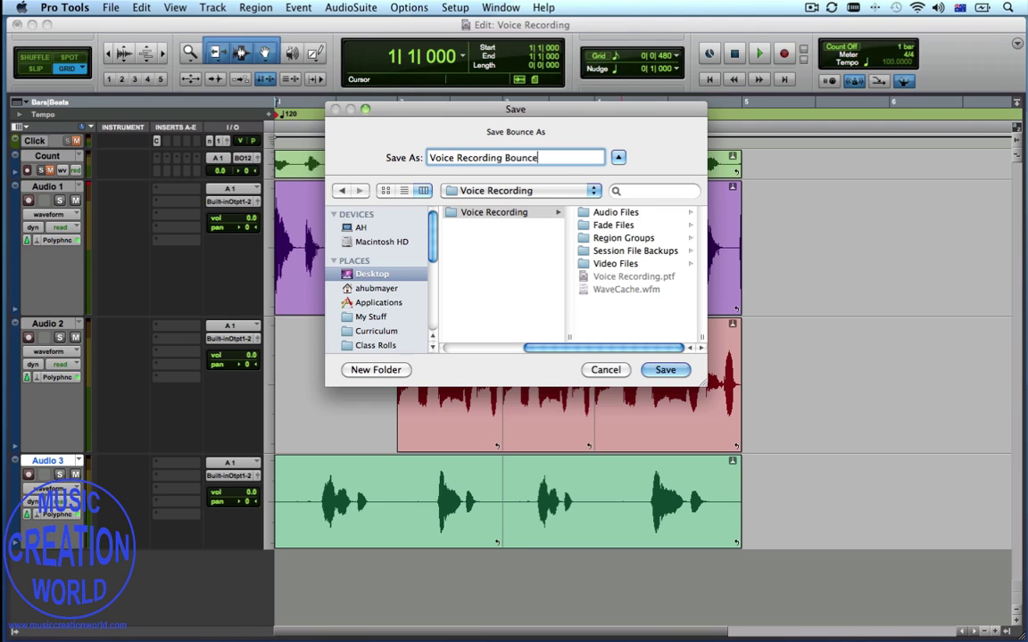
{"action": "left_click", "coordinate": [677, 369]}
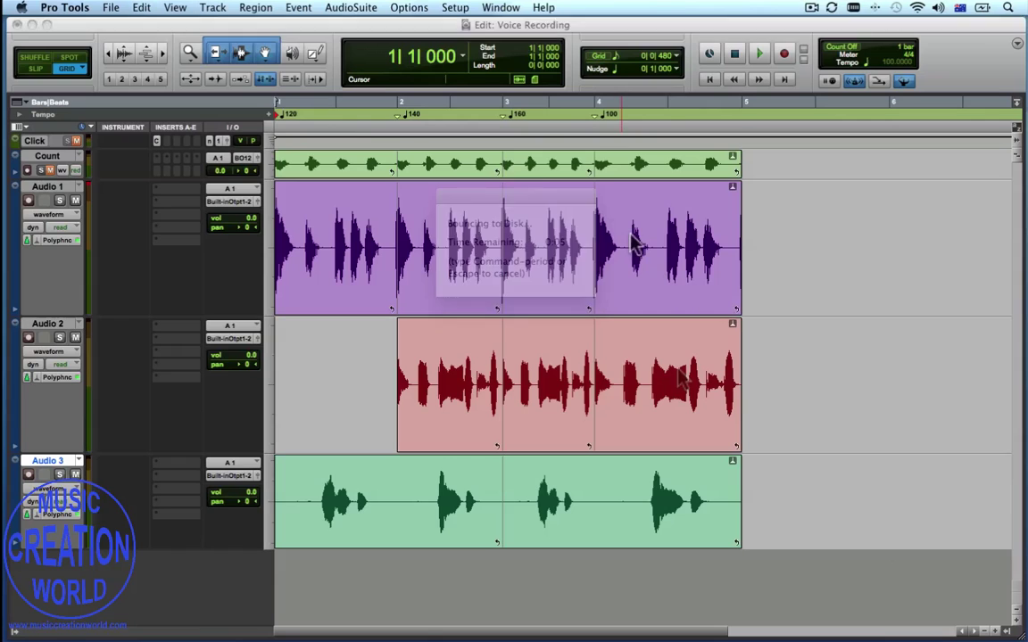
Step: Open Voice Recording Bounce.mp3 from Finder in QuickTime Player 7 and play it
{"action": "left_click", "coordinate": [33, 25]}
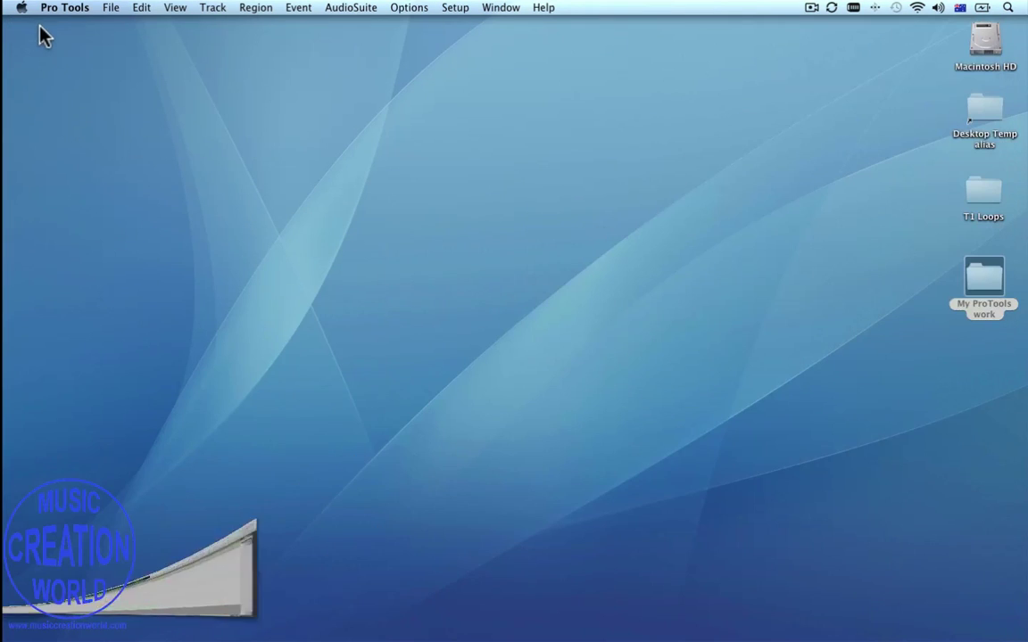
{"action": "double_click", "coordinate": [994, 288]}
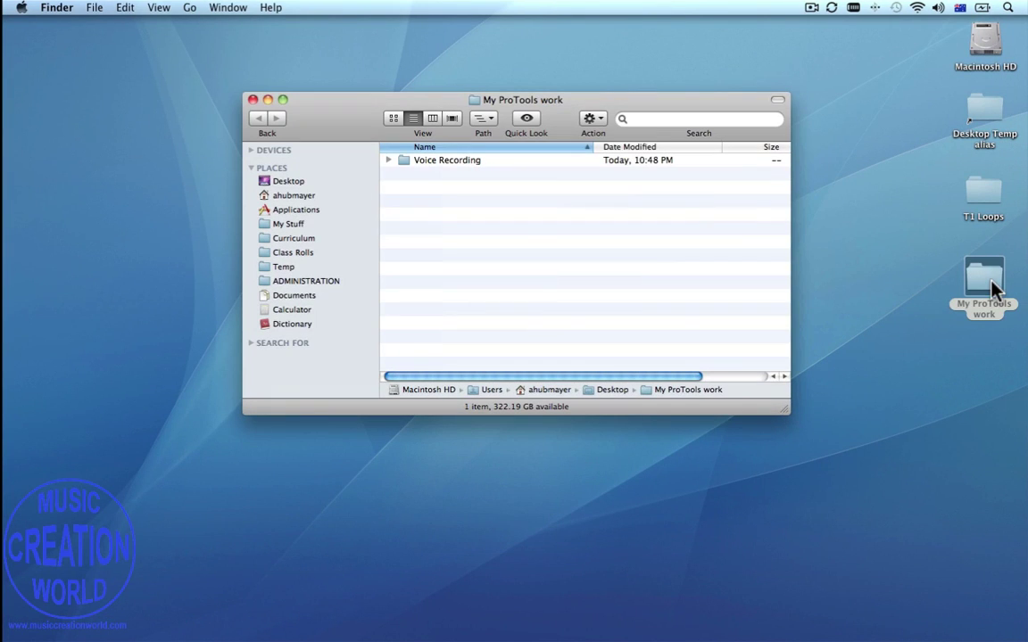
{"action": "double_click", "coordinate": [451, 161]}
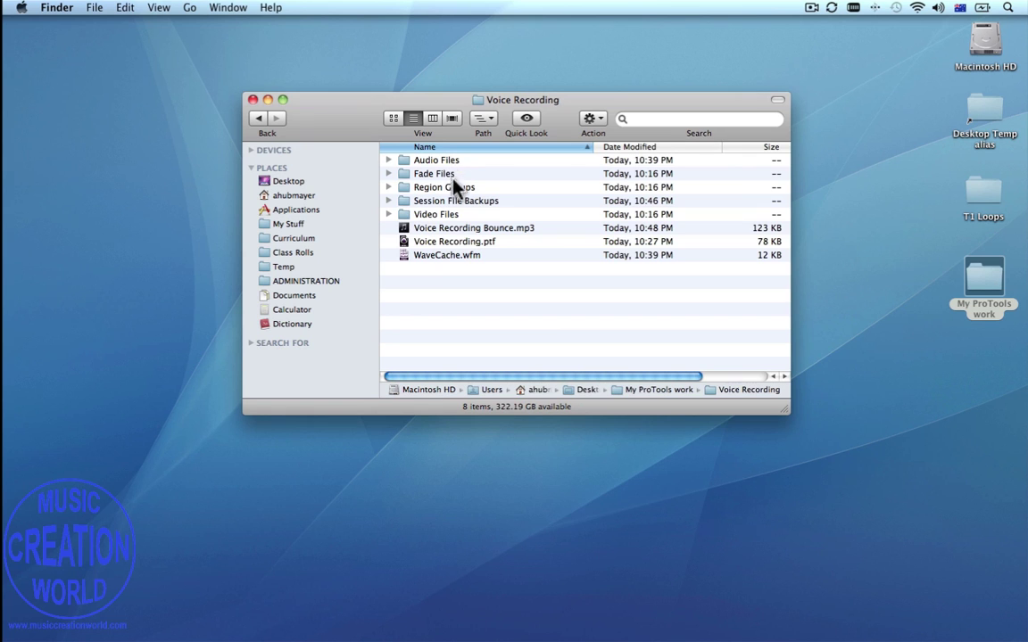
{"action": "right_click", "coordinate": [493, 230]}
{"action": "mouse_move", "coordinate": [660, 189]}
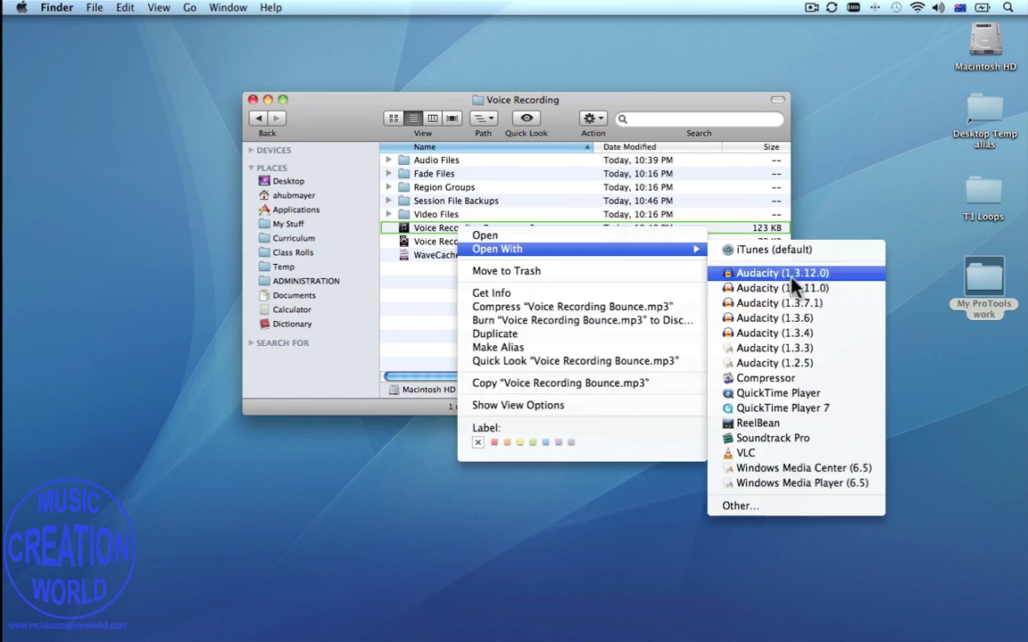
{"action": "left_click", "coordinate": [830, 417]}
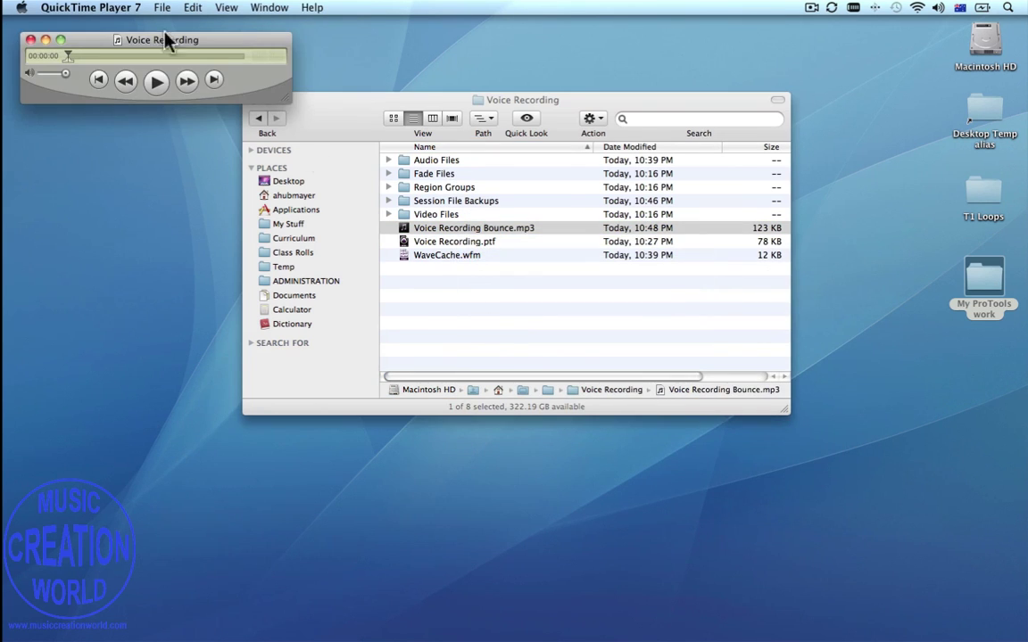
{"action": "left_click", "coordinate": [154, 81]}
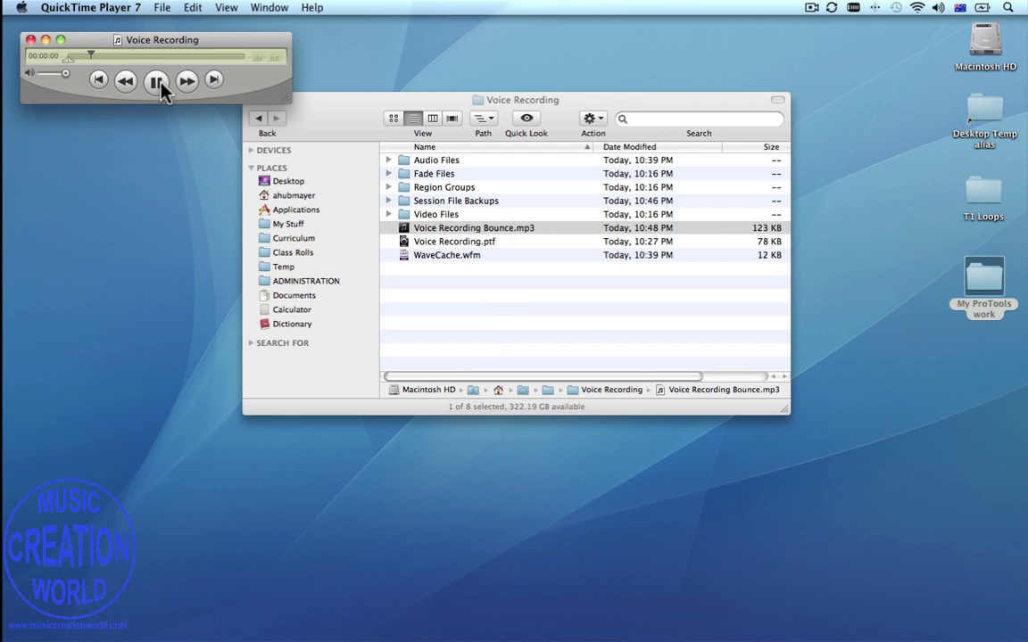